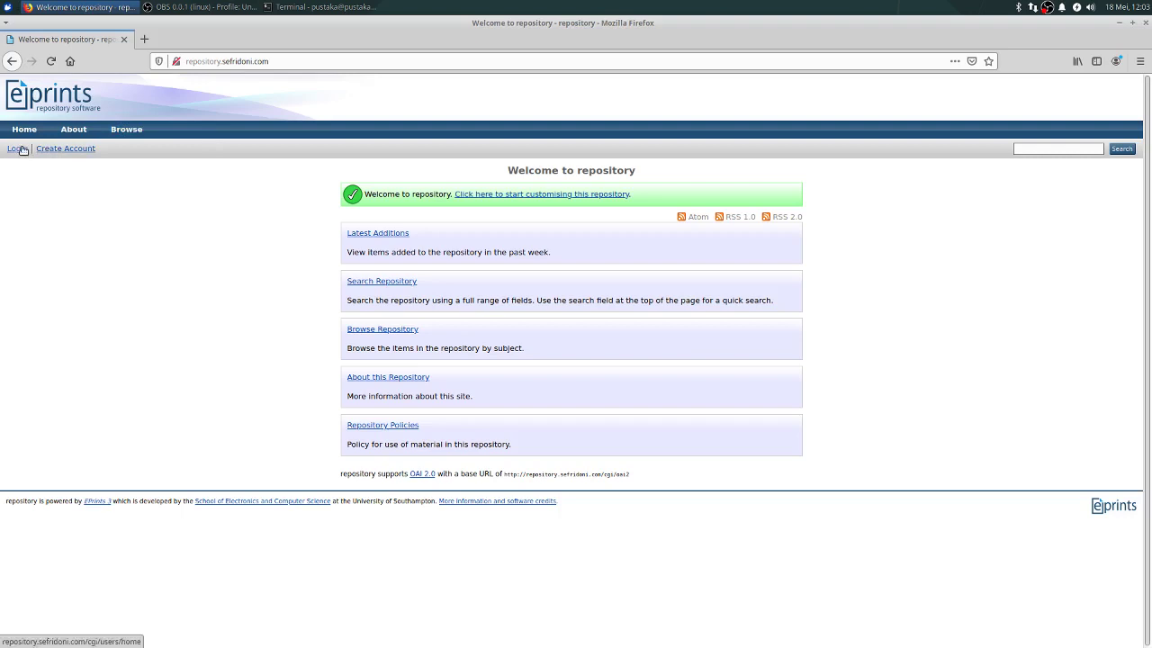
Step: Log in as the repository administrator, decline the browser's save prompt, and show Admin's System Tools
{"action": "left_click", "coordinate": [21, 149]}
{"action": "left_click", "coordinate": [558, 209]}
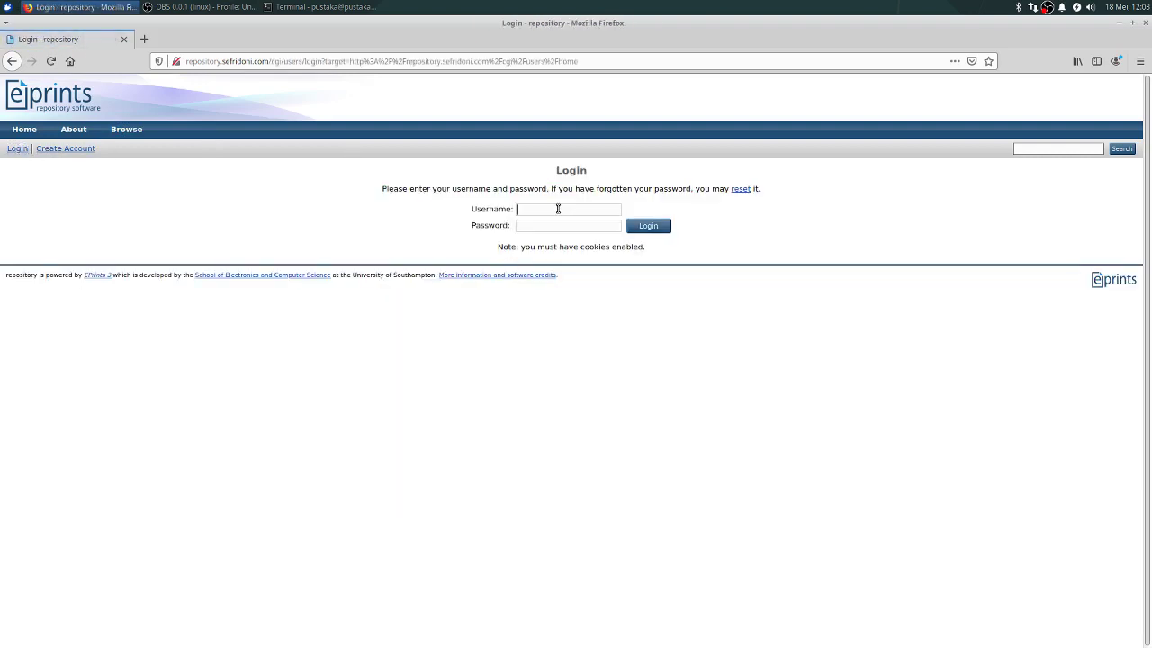
{"action": "type", "text": "admin"}
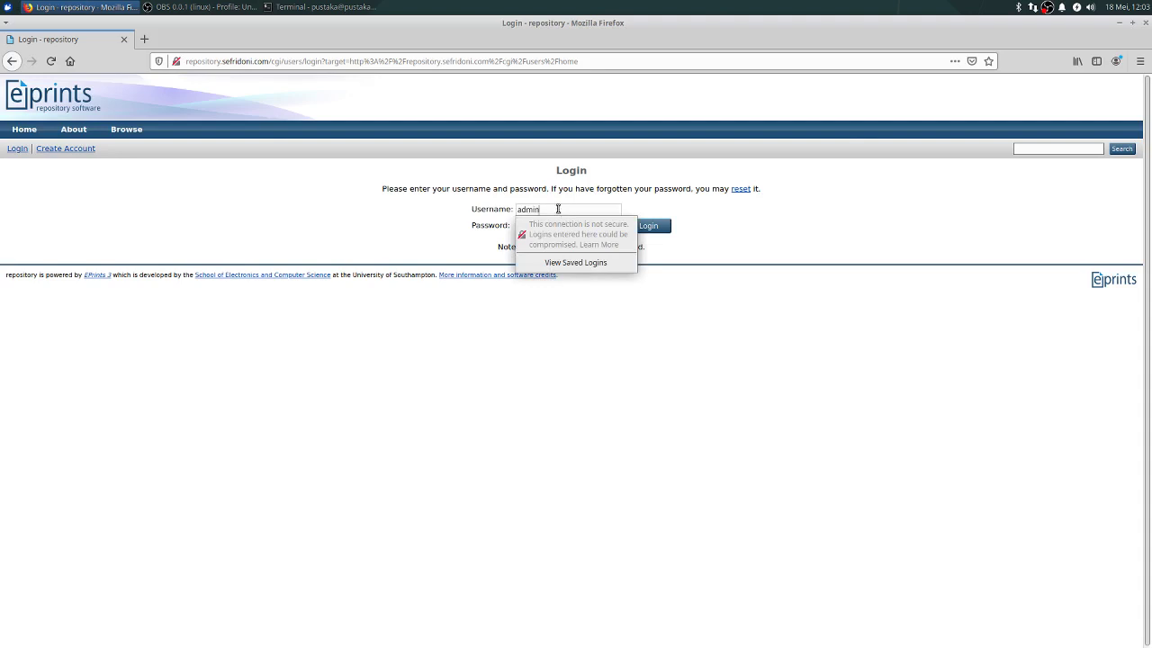
{"action": "key", "text": "Tab"}
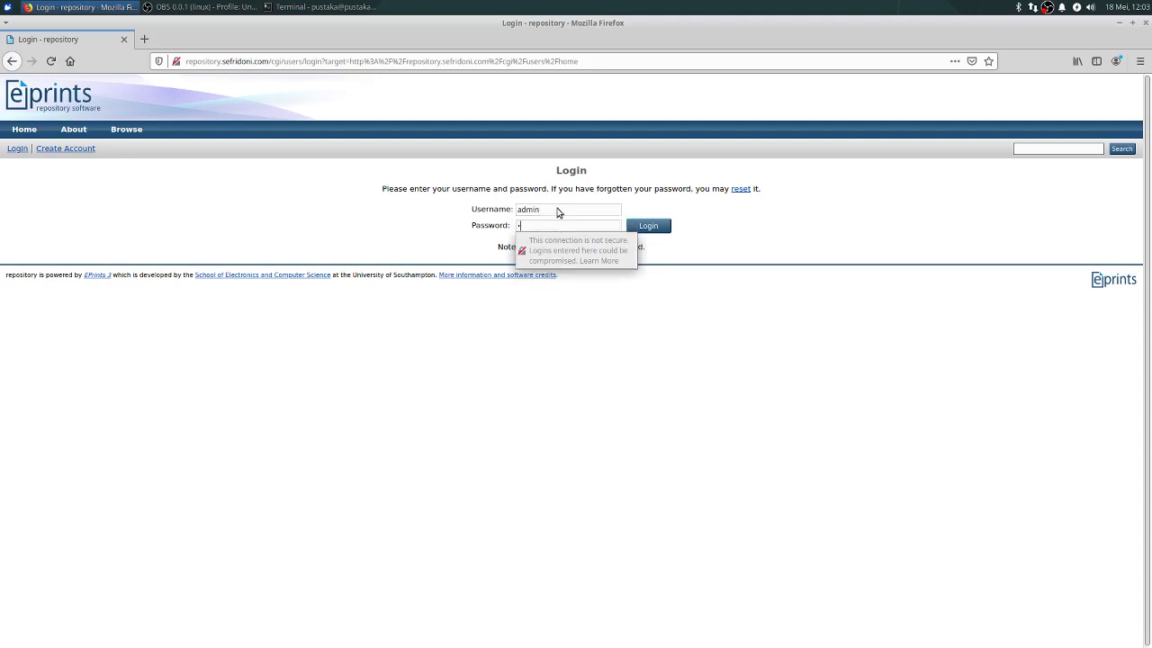
{"action": "key", "text": "Return"}
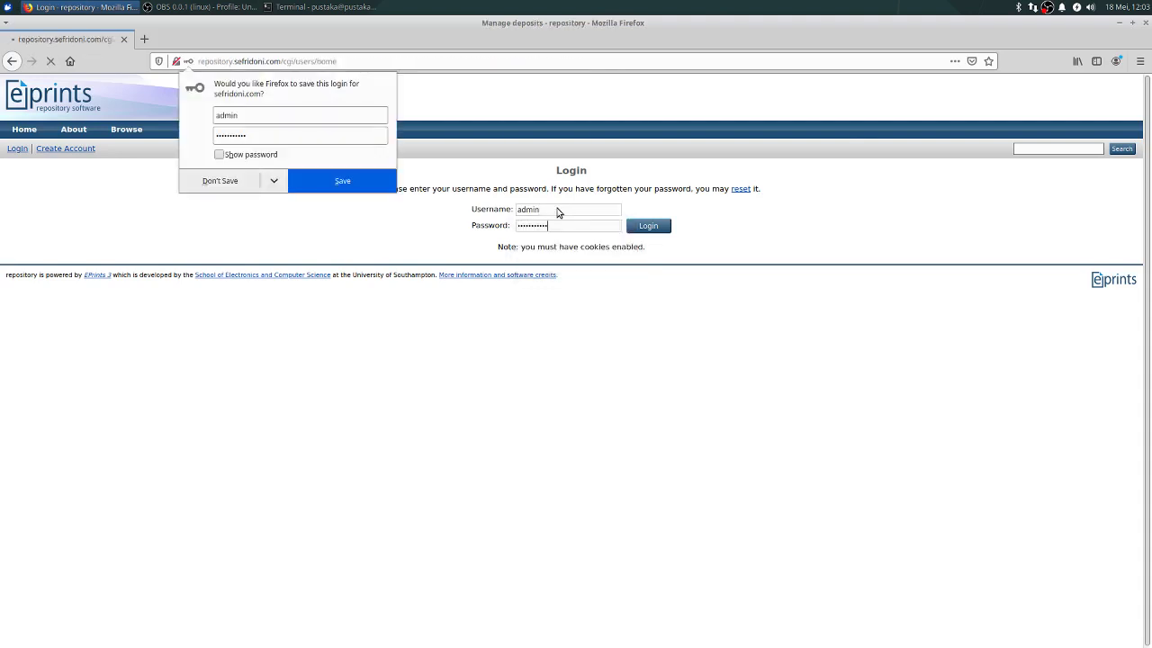
{"action": "left_click", "coordinate": [248, 182]}
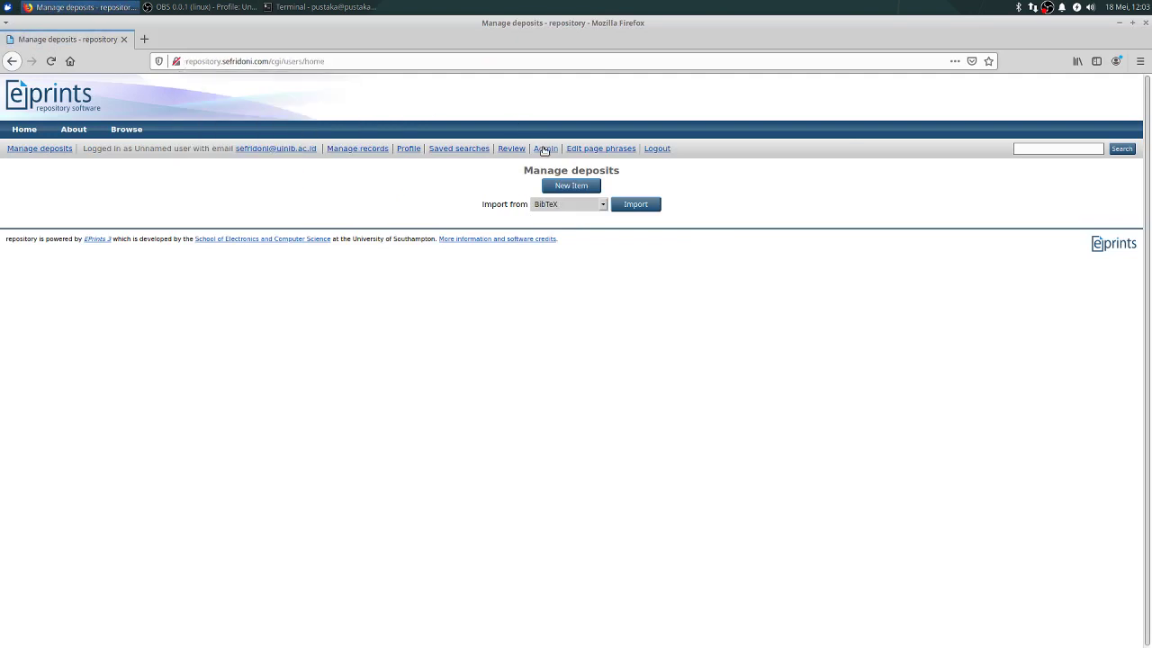
{"action": "left_click", "coordinate": [544, 149]}
{"action": "left_click", "coordinate": [557, 184]}
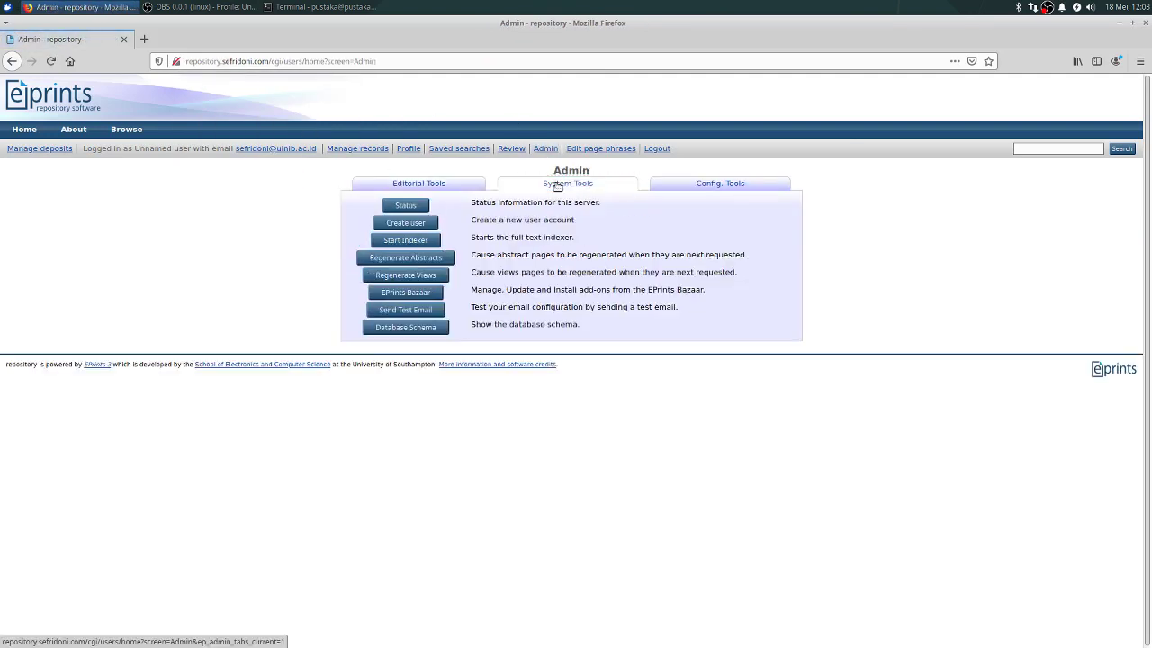
Step: Create a new user account with a chosen username and continue to its profile details
{"action": "left_click", "coordinate": [419, 224]}
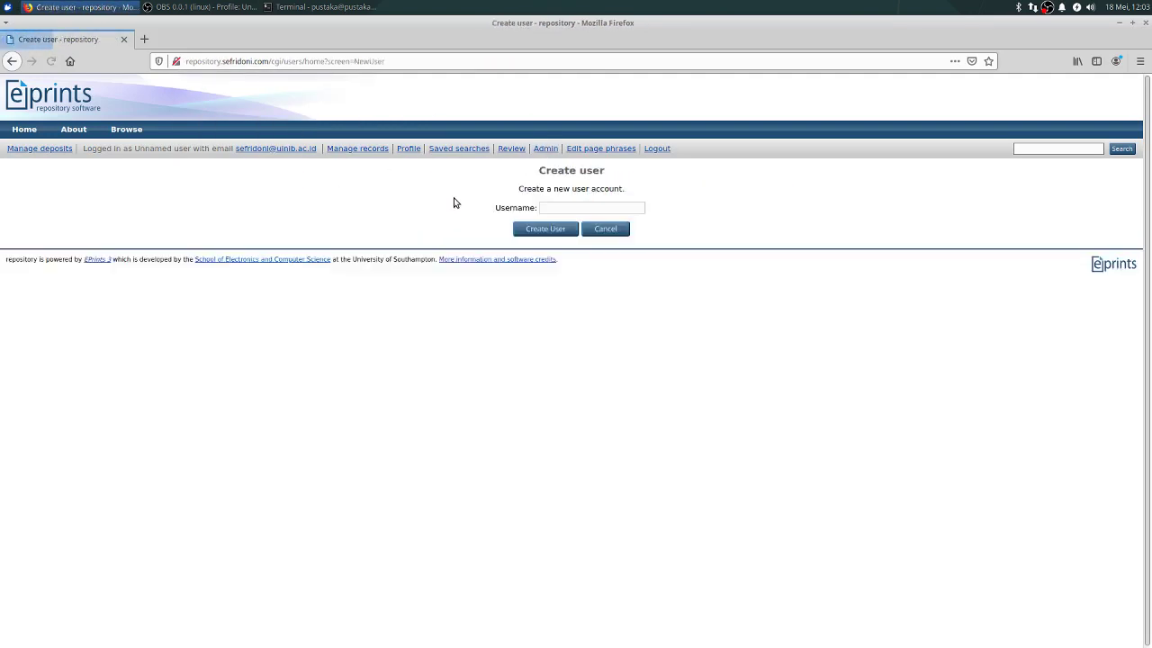
{"action": "left_click", "coordinate": [572, 206]}
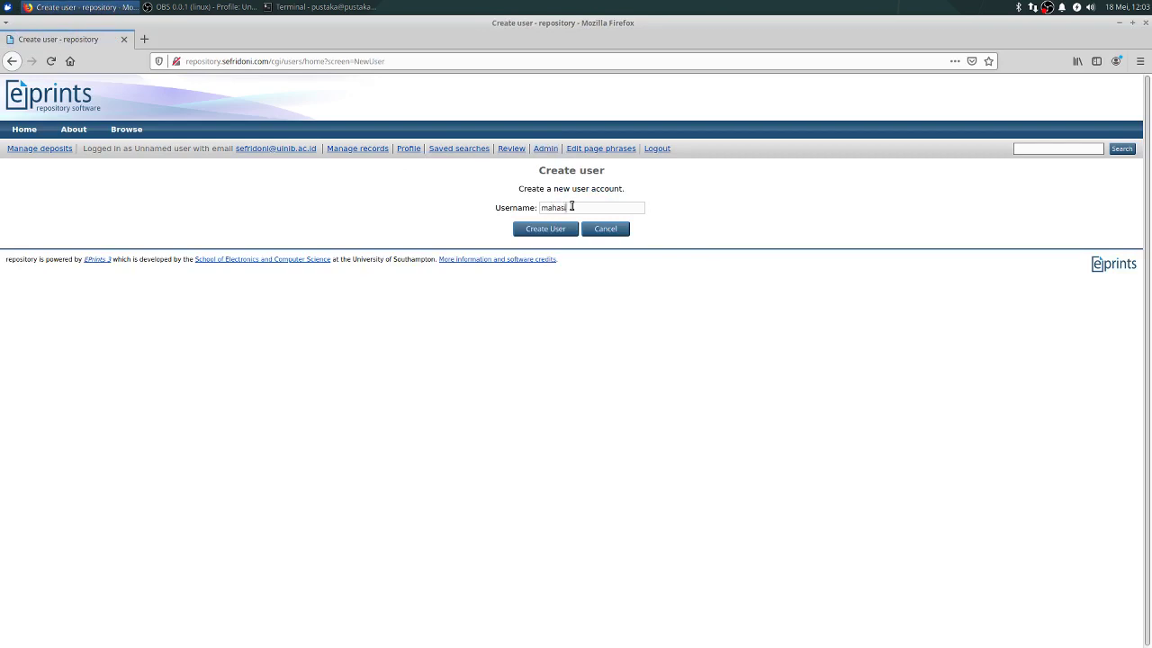
{"action": "left_click", "coordinate": [565, 229]}
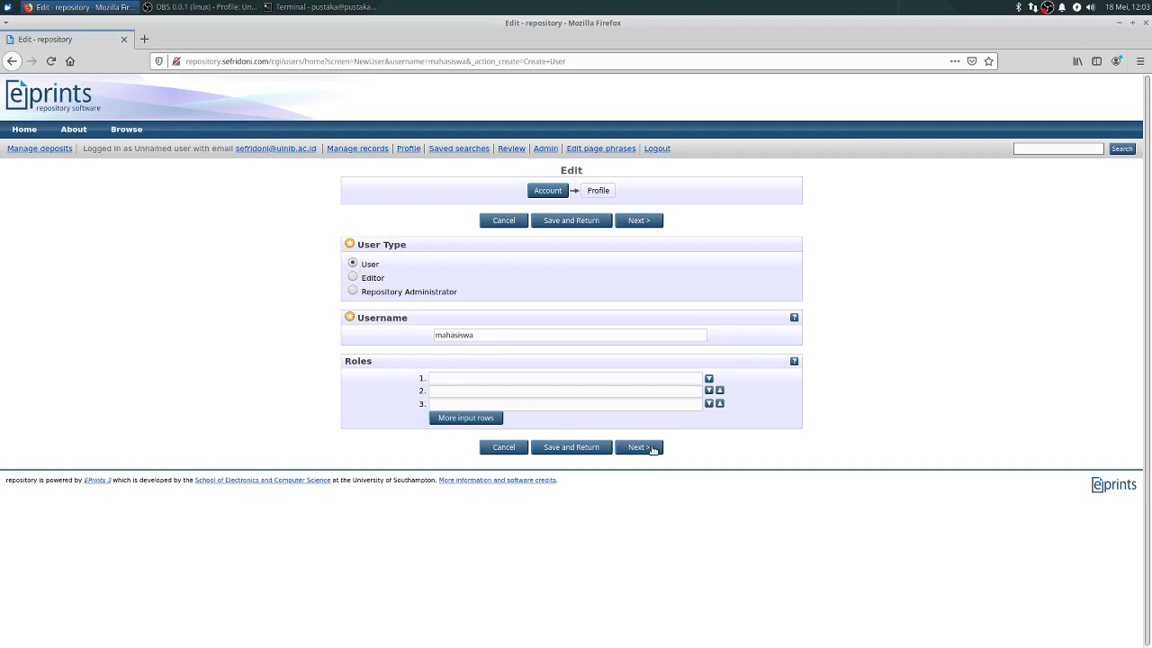
{"action": "left_click", "coordinate": [641, 448]}
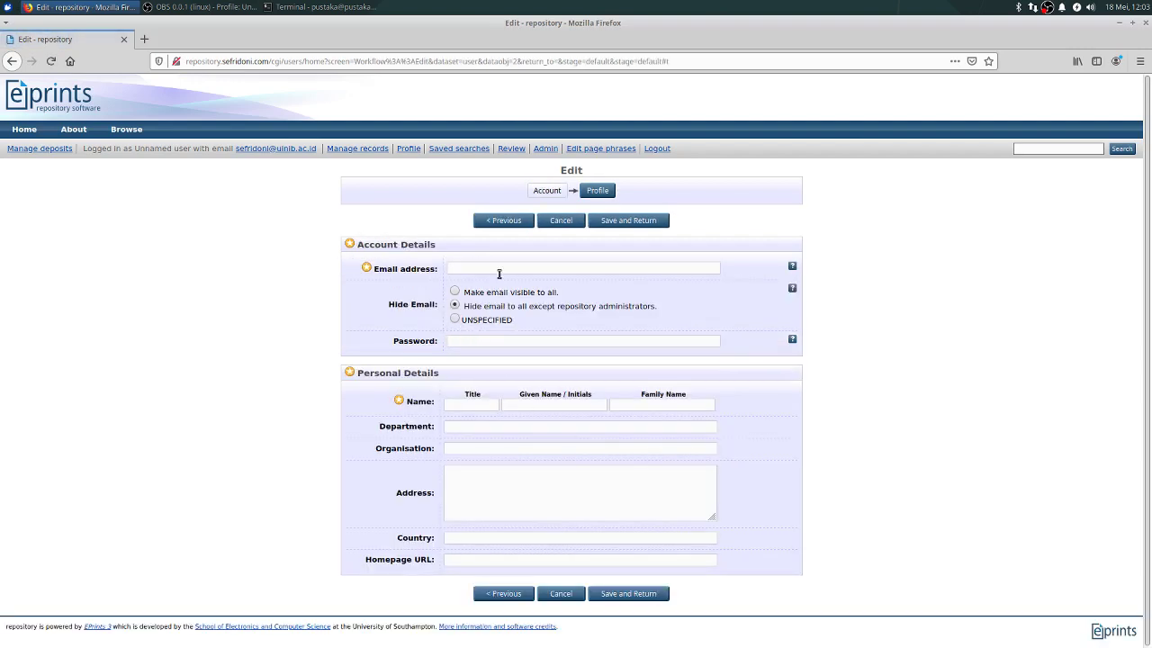
Step: Fill in the new user's e-mail address and password, then save the account
{"action": "left_click", "coordinate": [498, 272]}
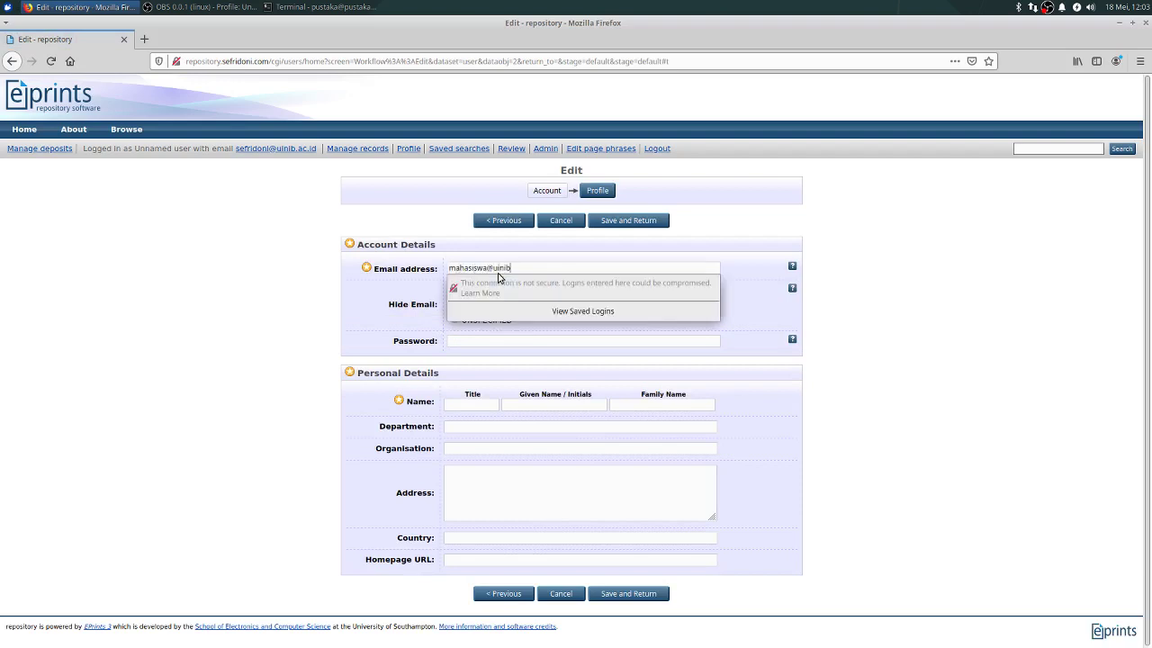
{"action": "left_click", "coordinate": [486, 343]}
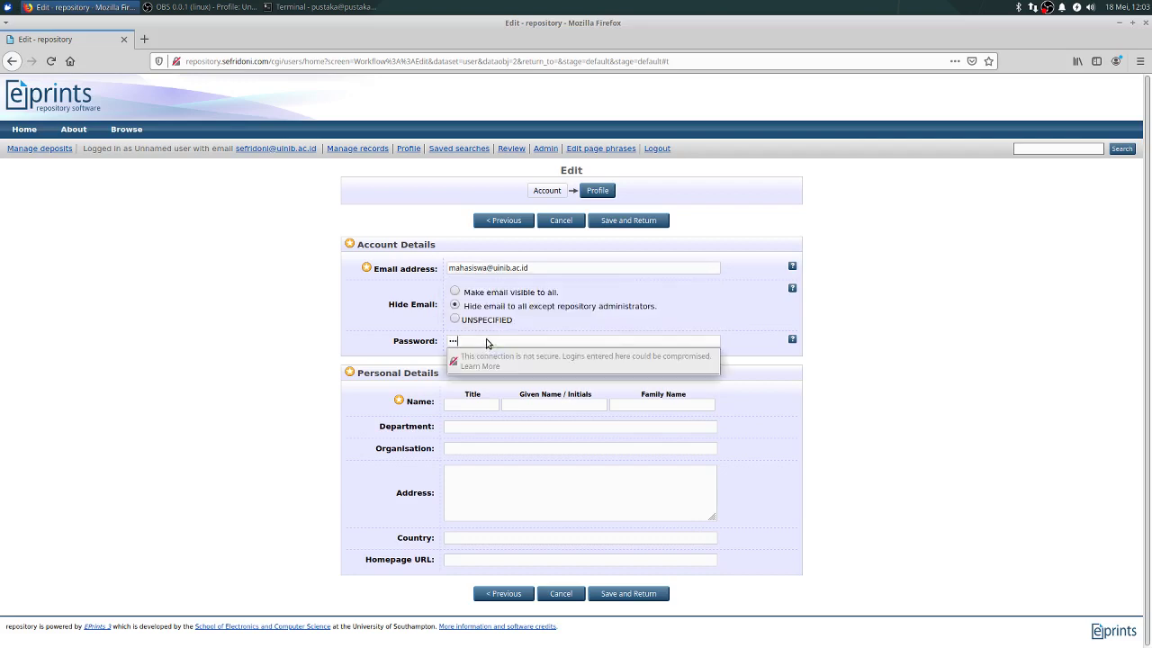
{"action": "key", "text": "BackSpace"}
{"action": "key", "text": "BackSpace"}
{"action": "double_click", "coordinate": [457, 338]}
{"action": "type", "text": "m"}
{"action": "left_click", "coordinate": [732, 58]}
{"action": "type", "text": "mahasi"}
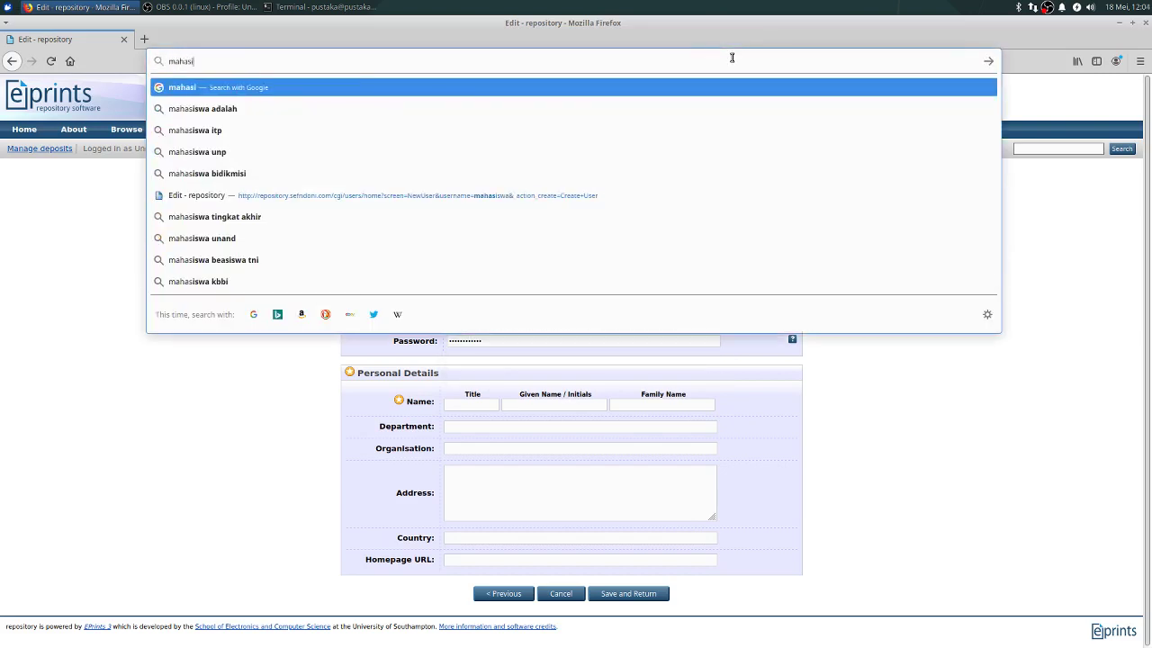
{"action": "type", "text": "swaaba"}
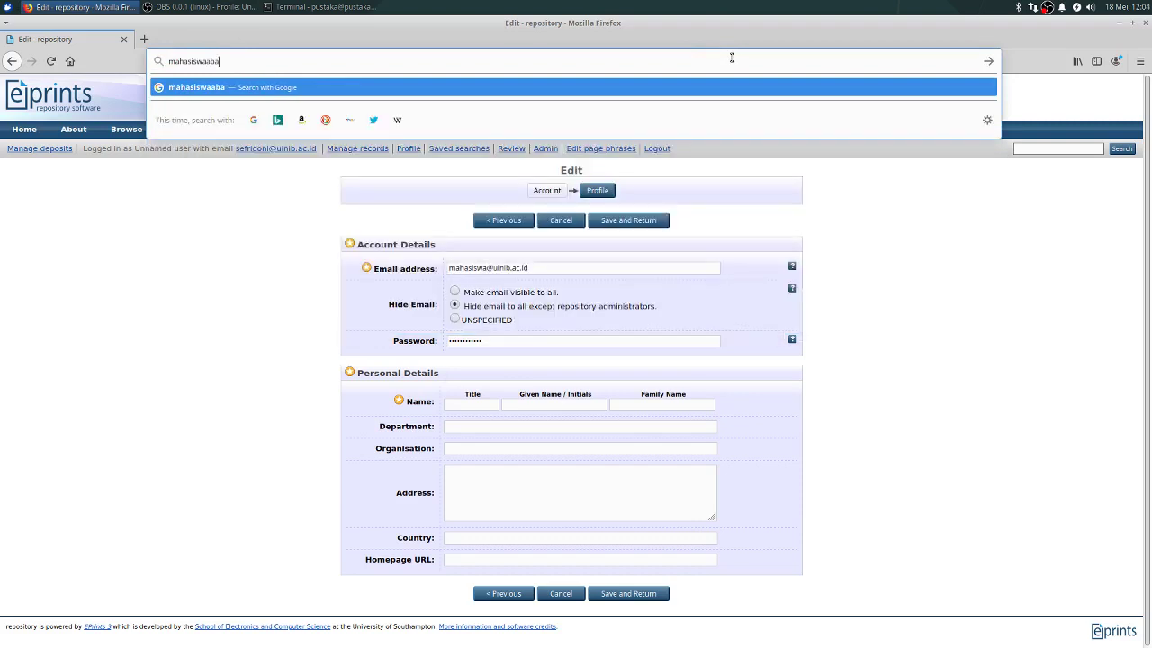
{"action": "type", "text": "di"}
{"action": "key", "text": "ctrl+a"}
{"action": "key", "text": "BackSpace"}
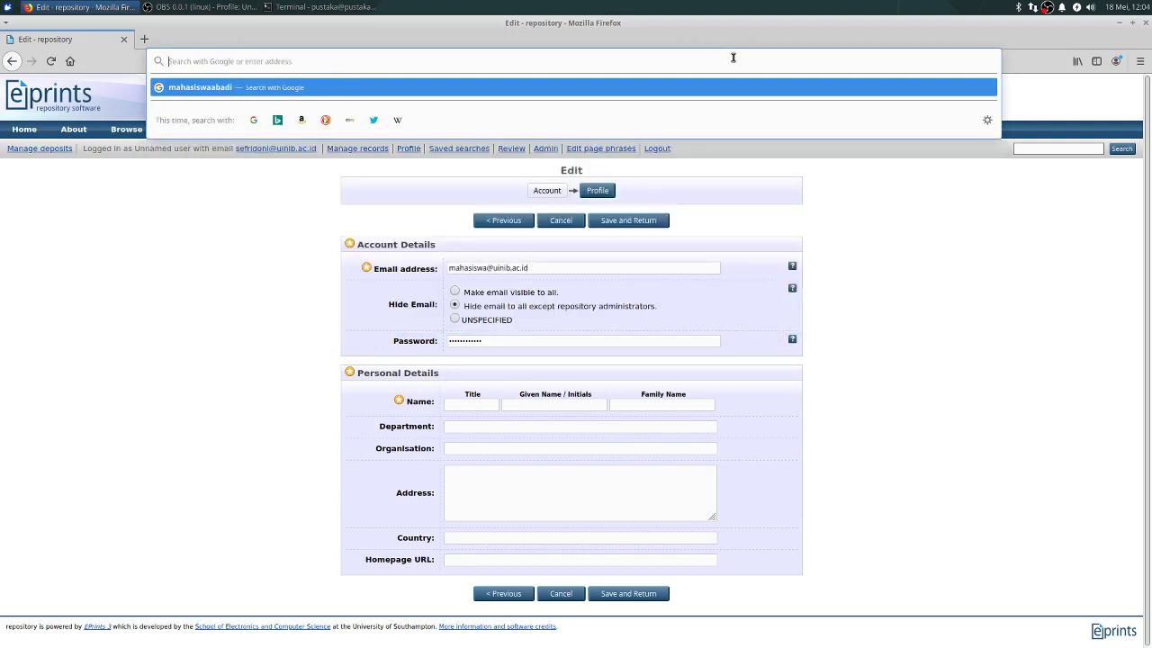
{"action": "left_click", "coordinate": [683, 346]}
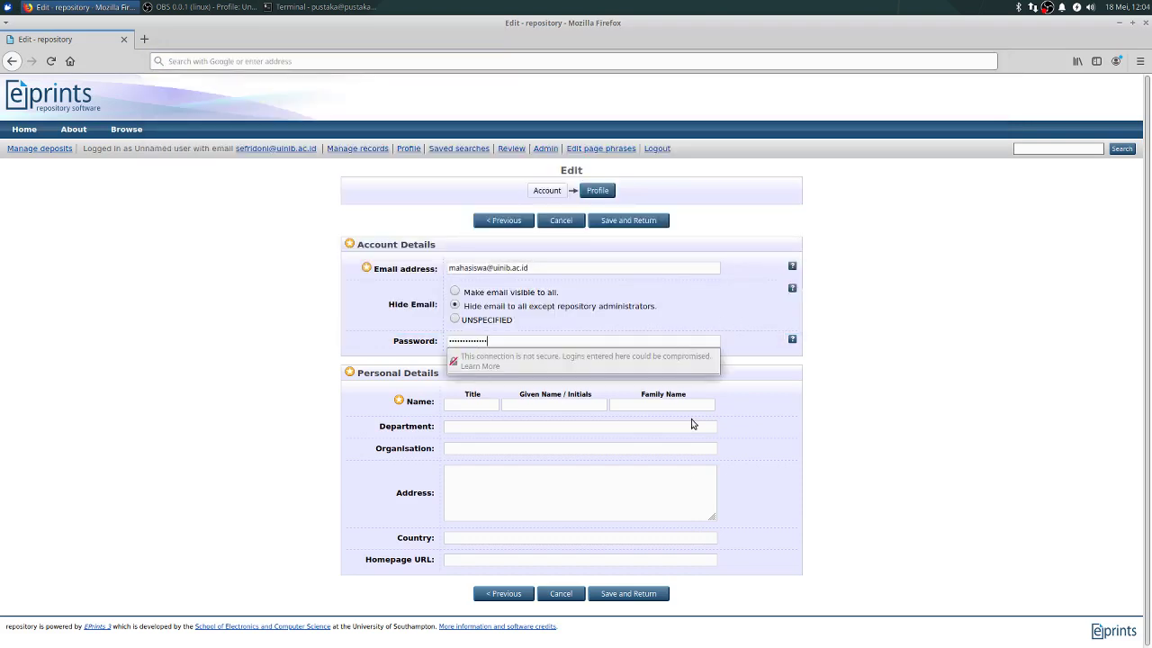
{"action": "left_click", "coordinate": [629, 596]}
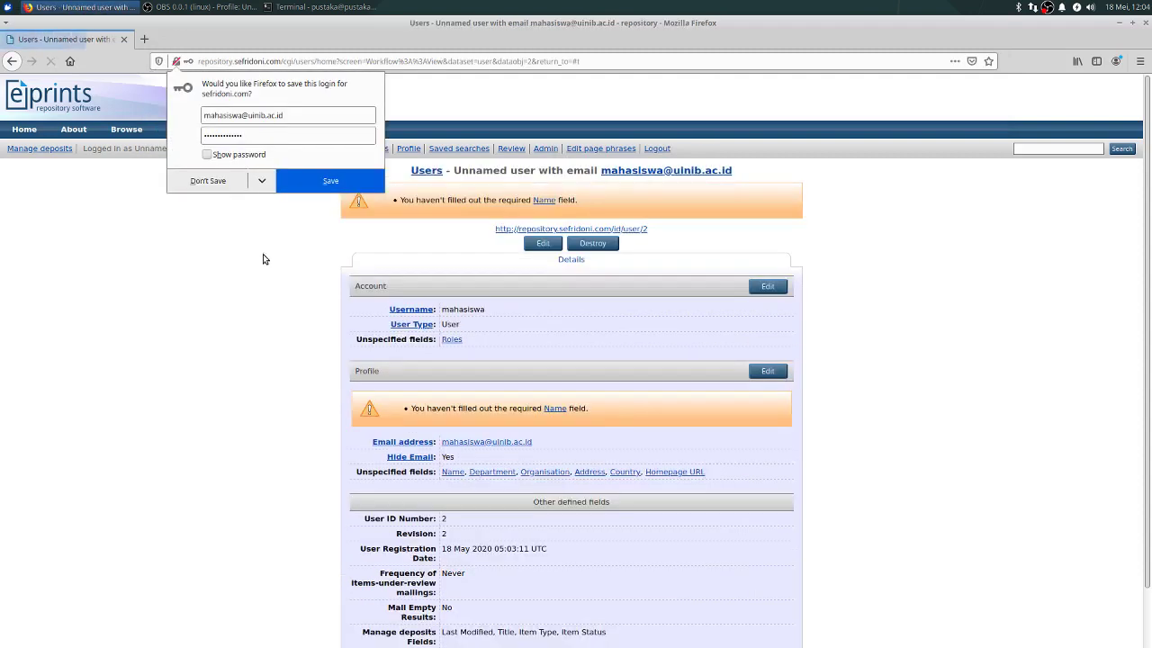
Step: Log out of the admin account and log in as the new user, declining the browser's save prompts
{"action": "left_click", "coordinate": [207, 183]}
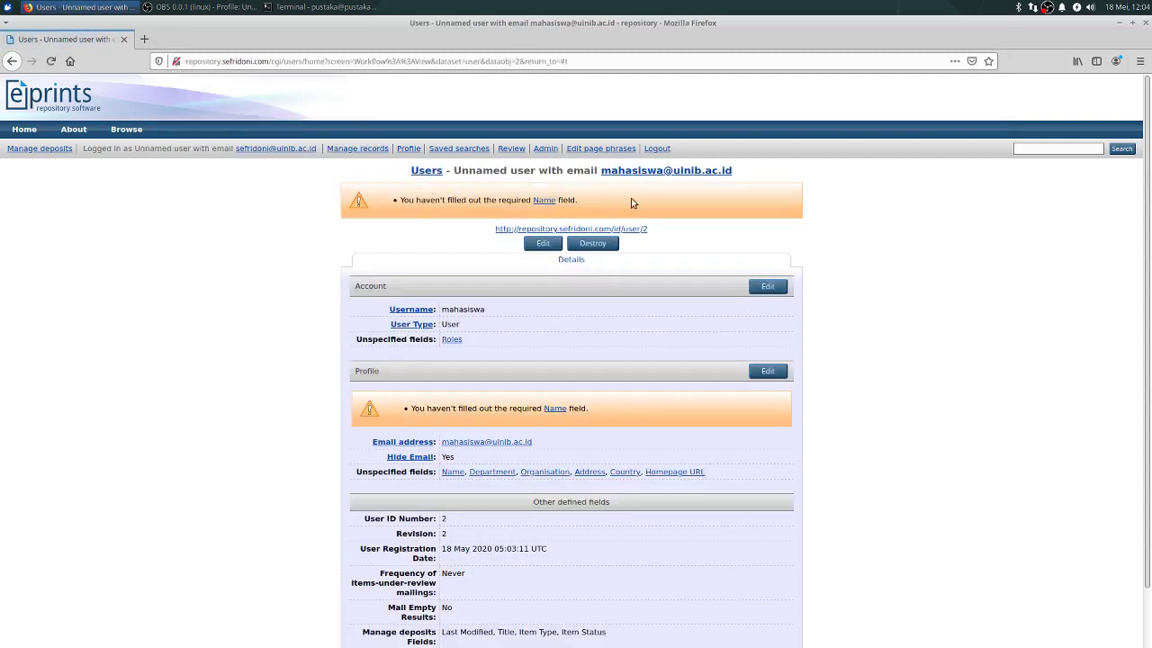
{"action": "left_click", "coordinate": [656, 150]}
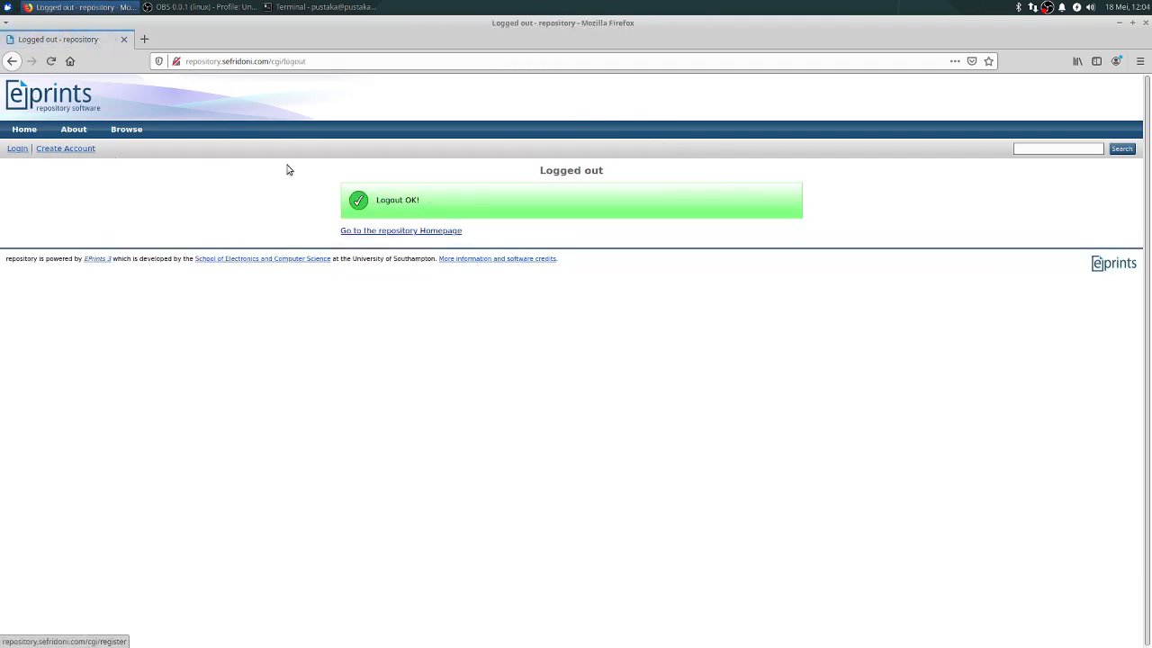
{"action": "left_click", "coordinate": [16, 150]}
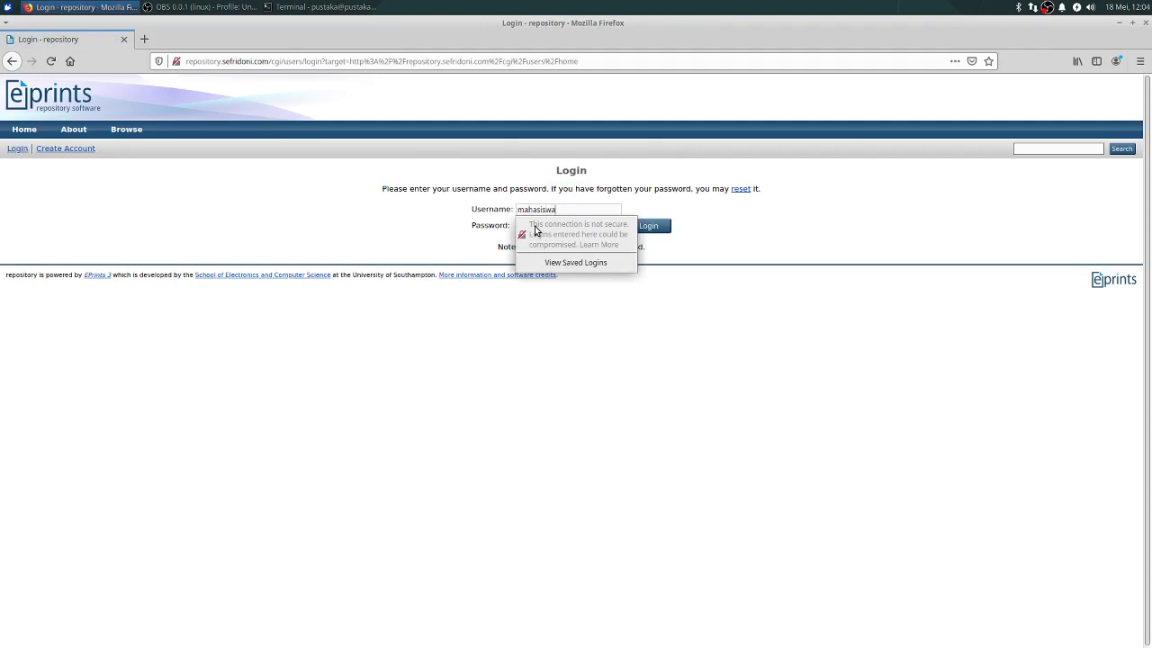
{"action": "key", "text": "Tab"}
{"action": "key", "text": "Return"}
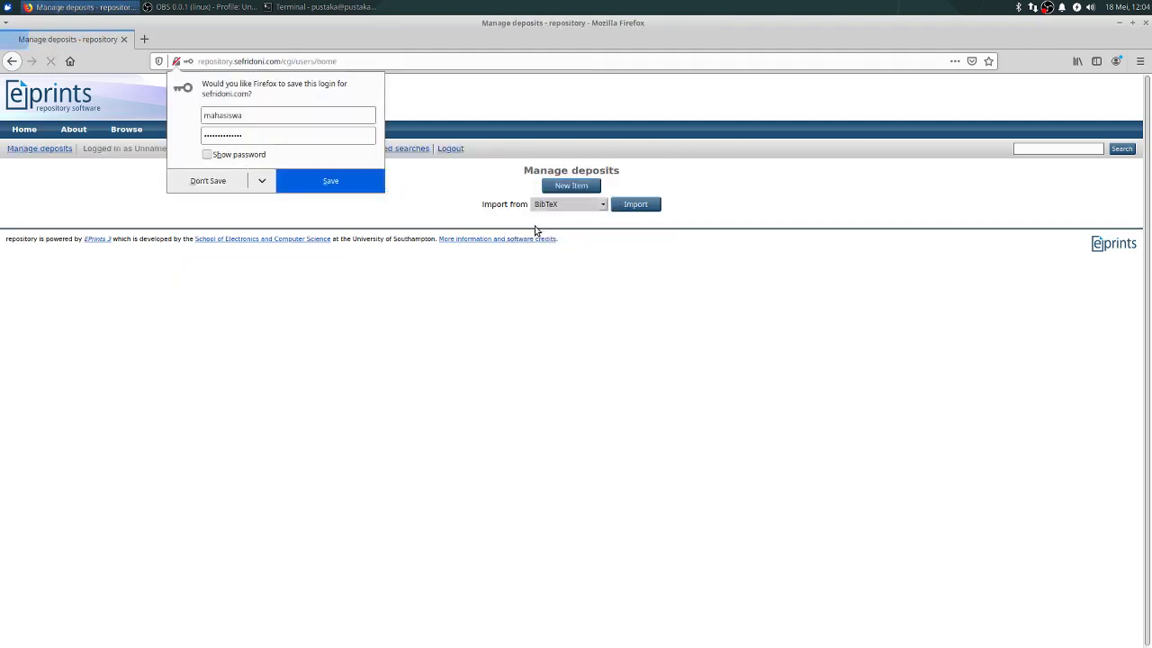
{"action": "left_click", "coordinate": [222, 183]}
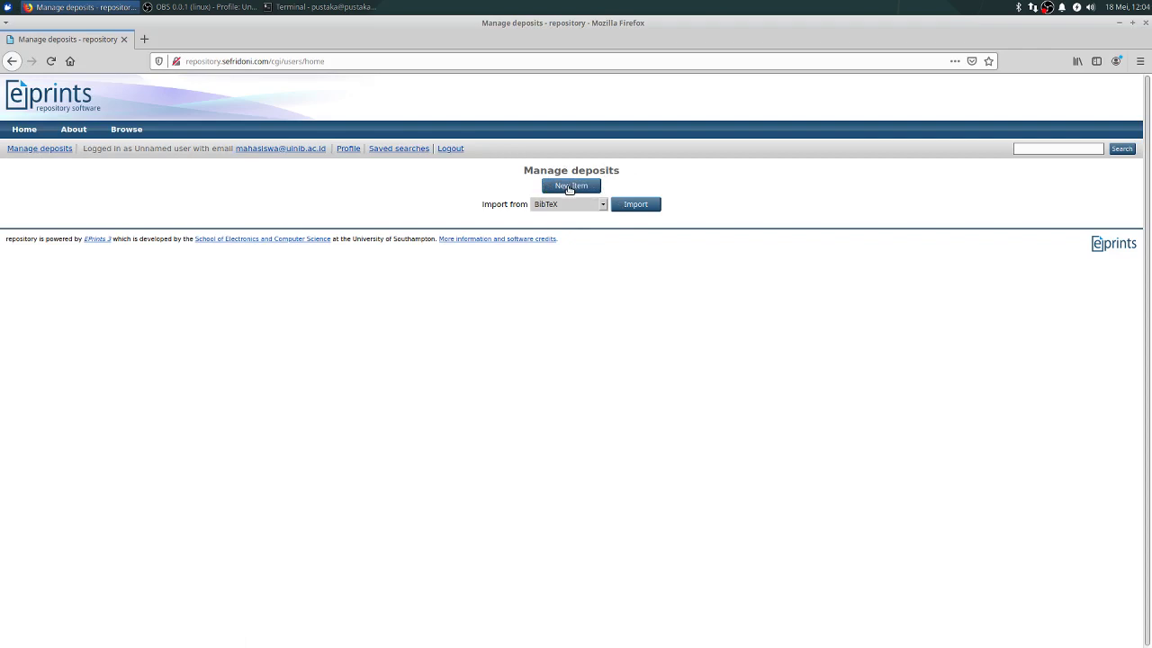
Step: Start a new item, choose Thesis as its item type, and proceed to the Upload stage
{"action": "left_click", "coordinate": [577, 186]}
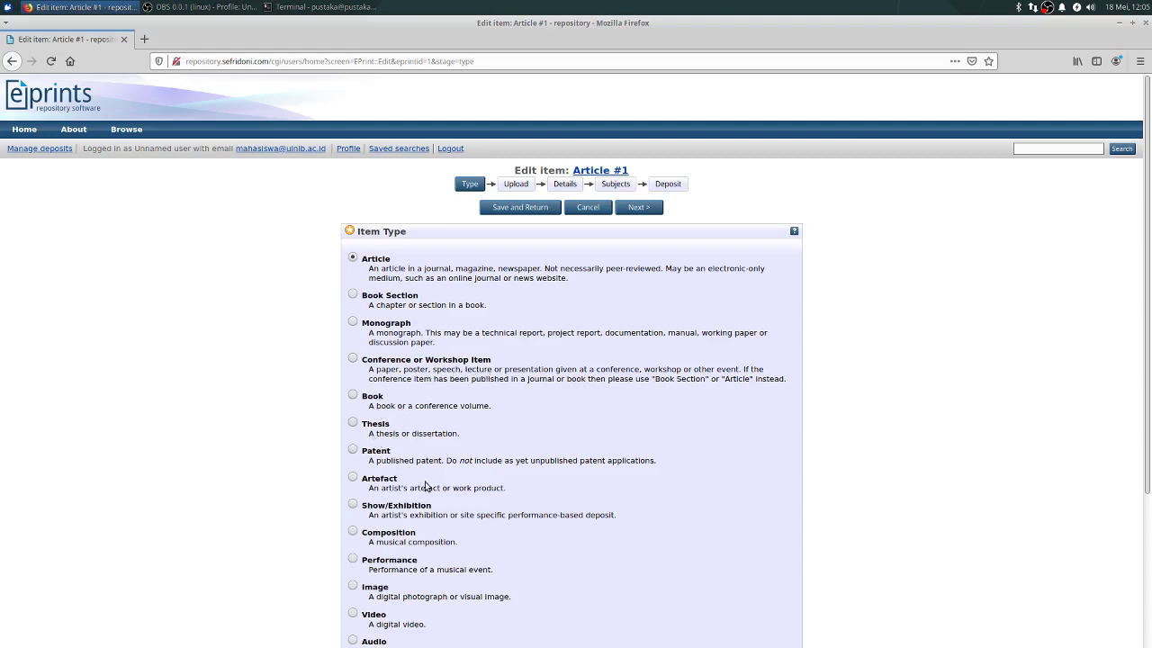
{"action": "scroll", "coordinate": [432, 491], "scroll_direction": "down", "scroll_amount": 5}
{"action": "scroll", "coordinate": [432, 490], "scroll_direction": "up", "scroll_amount": 5}
{"action": "left_click", "coordinate": [353, 424]}
{"action": "left_click", "coordinate": [640, 210]}
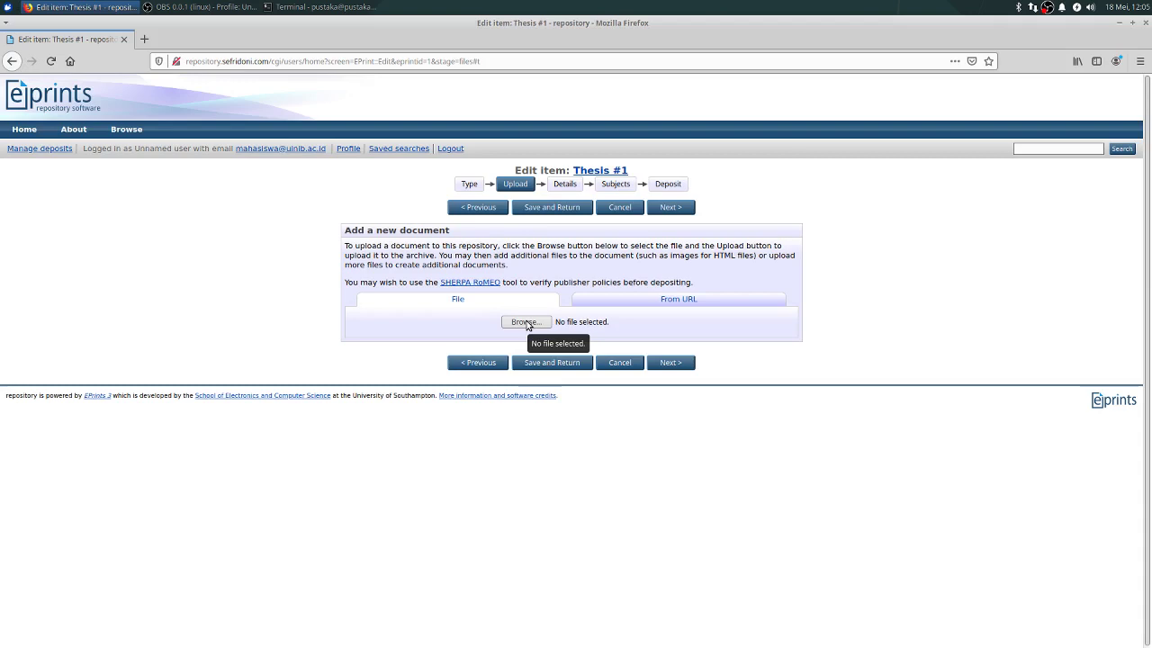
Step: Cancel the file chooser, search 'sample pdf' in a new tab, and download sample.pdf
{"action": "left_click", "coordinate": [526, 323]}
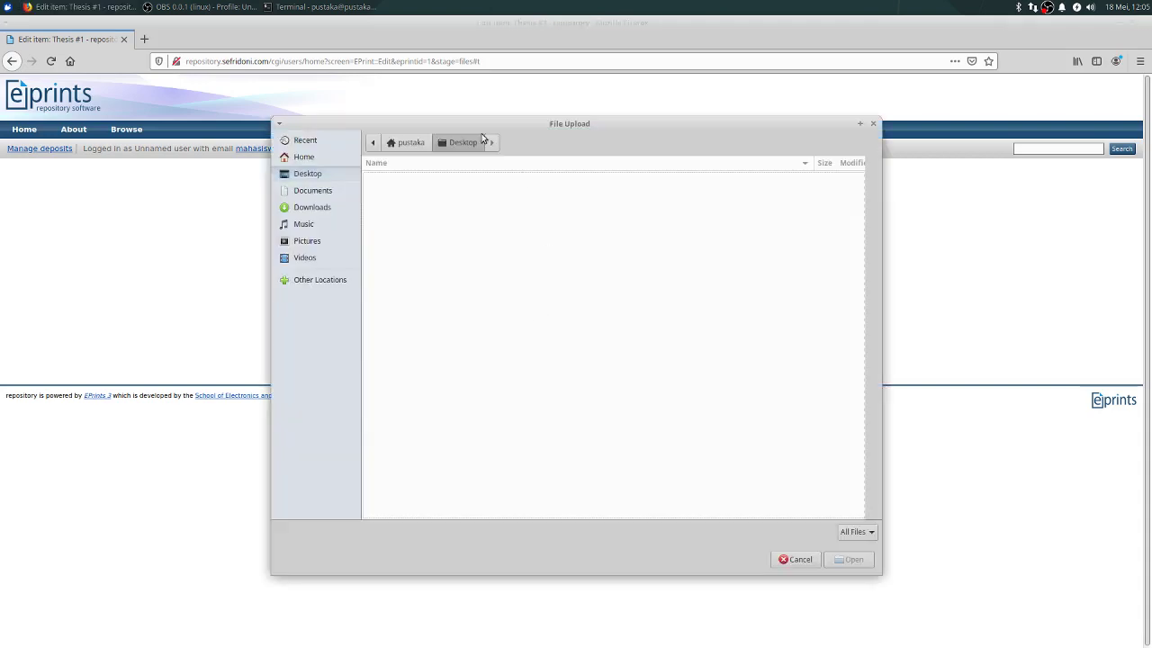
{"action": "left_click", "coordinate": [797, 559]}
{"action": "left_click", "coordinate": [144, 39]}
{"action": "type", "text": "sa"}
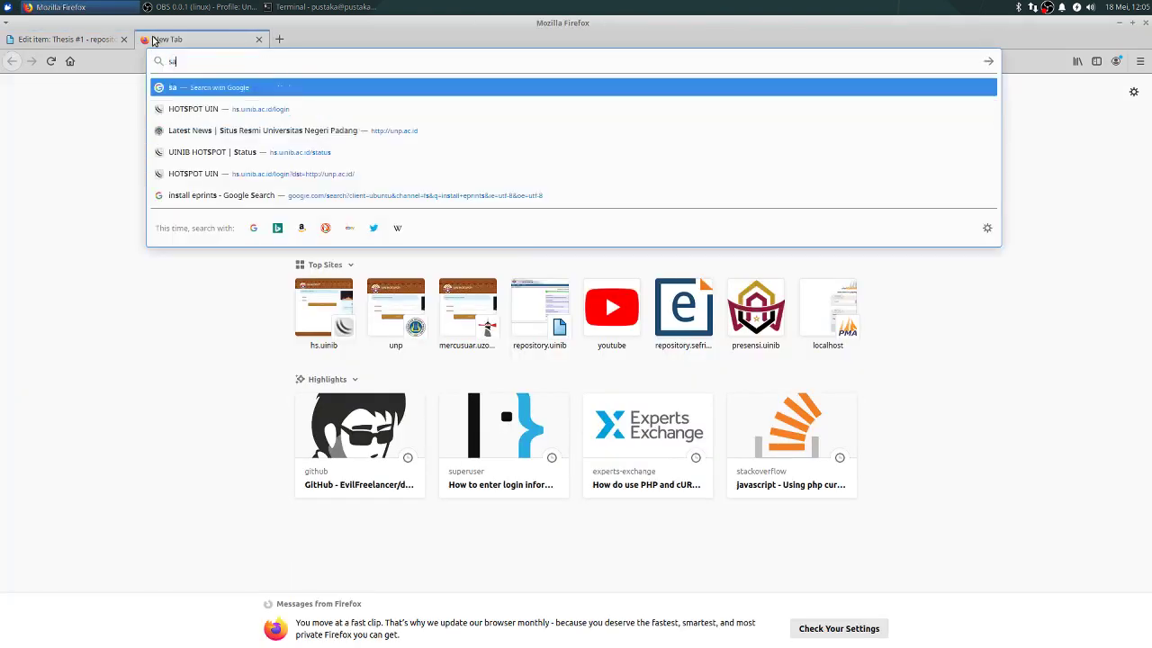
{"action": "type", "text": "mple pdf"}
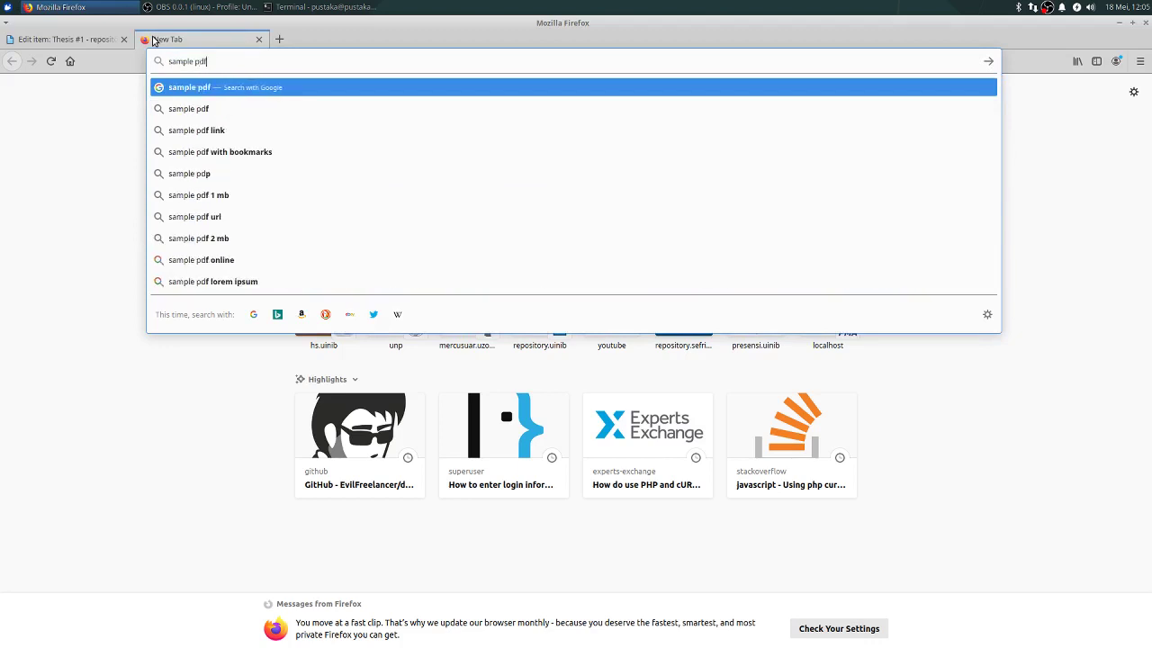
{"action": "key", "text": "Return"}
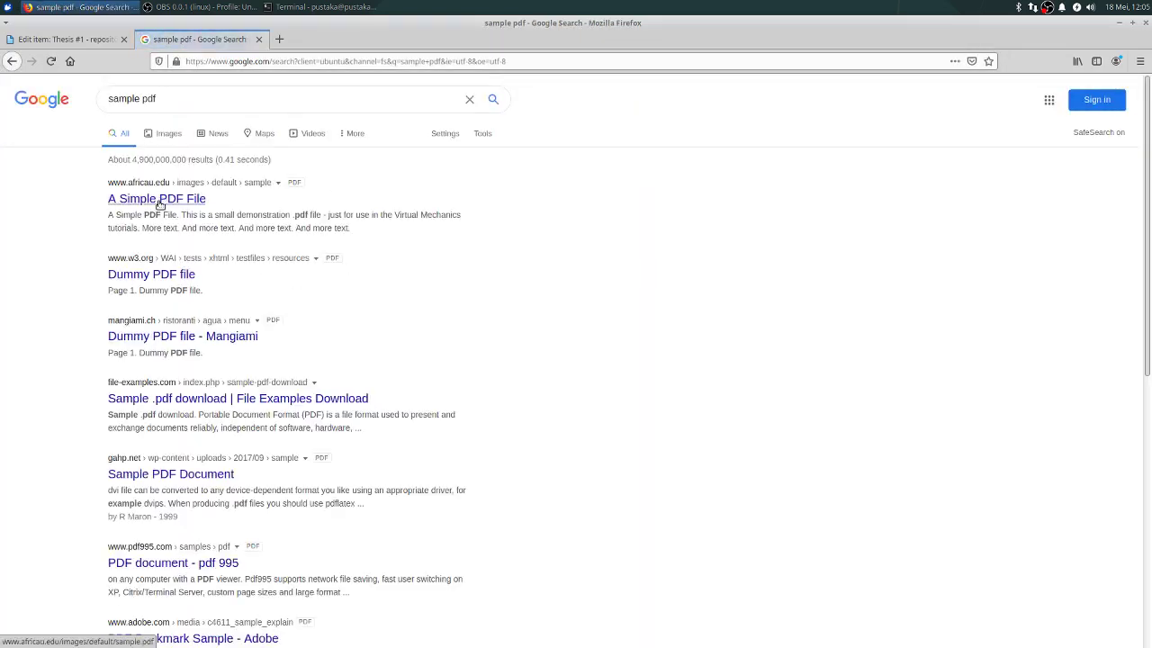
{"action": "left_click", "coordinate": [155, 199]}
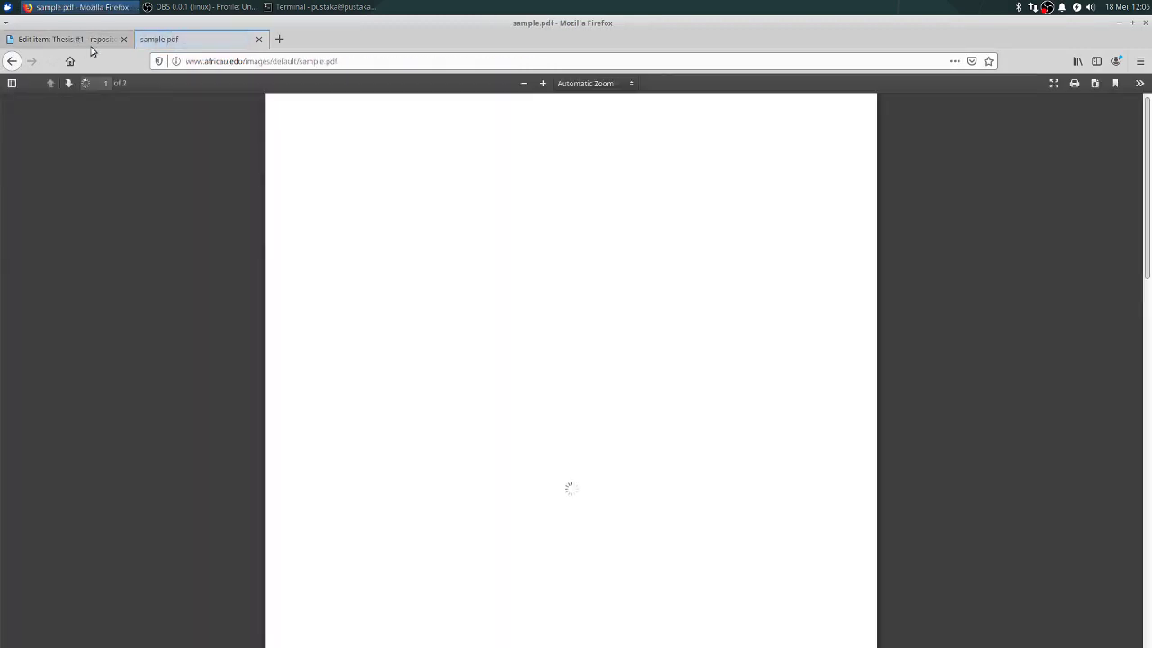
{"action": "left_click", "coordinate": [1095, 83]}
{"action": "left_click", "coordinate": [664, 407]}
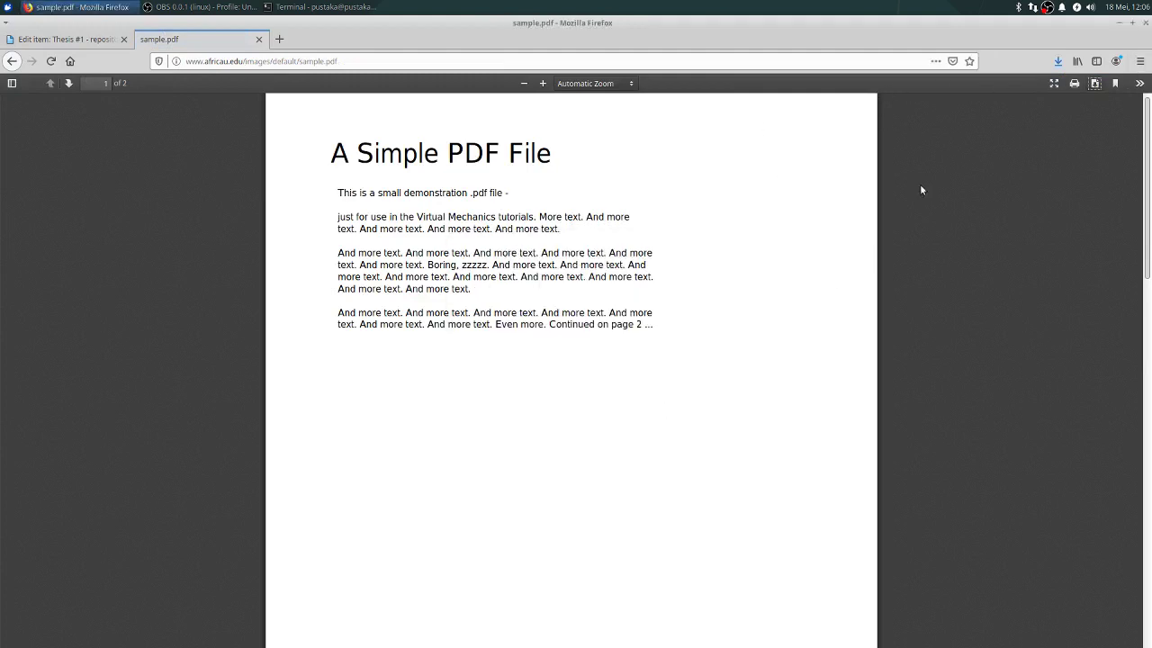
Step: Open sample.pdf's folder, paste copies of it into Downloads, and maximize the File Manager
{"action": "left_click", "coordinate": [1051, 93]}
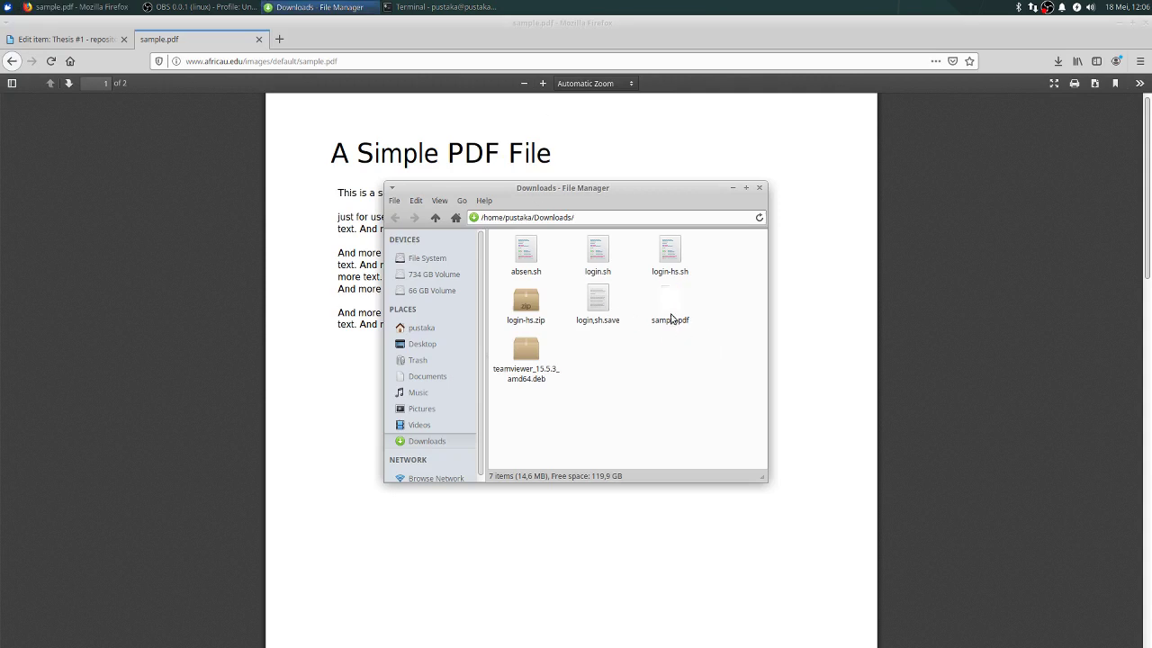
{"action": "right_click", "coordinate": [670, 316]}
{"action": "left_click", "coordinate": [642, 420]}
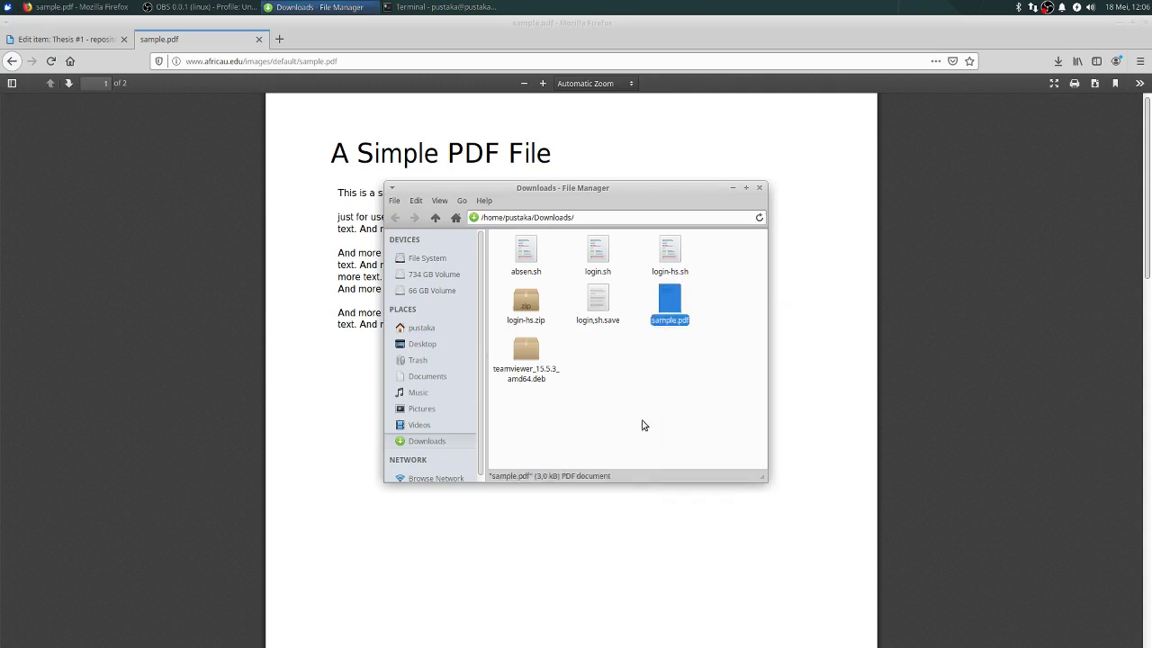
{"action": "key", "text": "ctrl+c"}
{"action": "key", "text": "ctrl+v"}
{"action": "key", "text": "ctrl+v"}
{"action": "key", "text": "ctrl+v"}
{"action": "key", "text": "ctrl+v"}
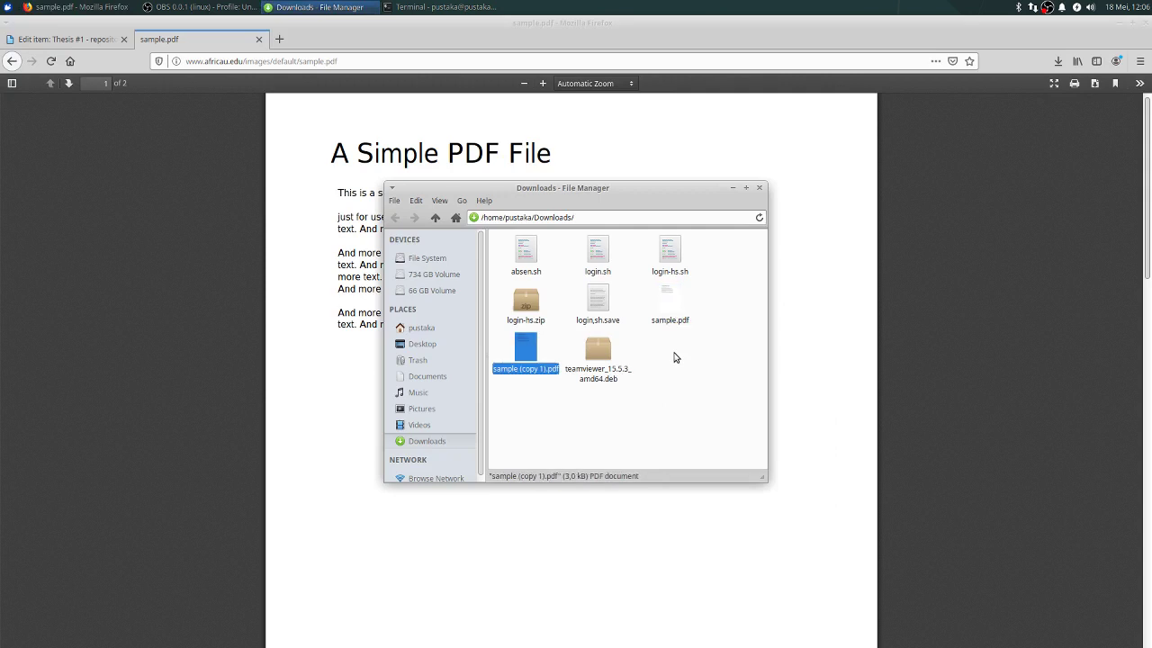
{"action": "key", "text": "ctrl+v"}
{"action": "key", "text": "ctrl+v"}
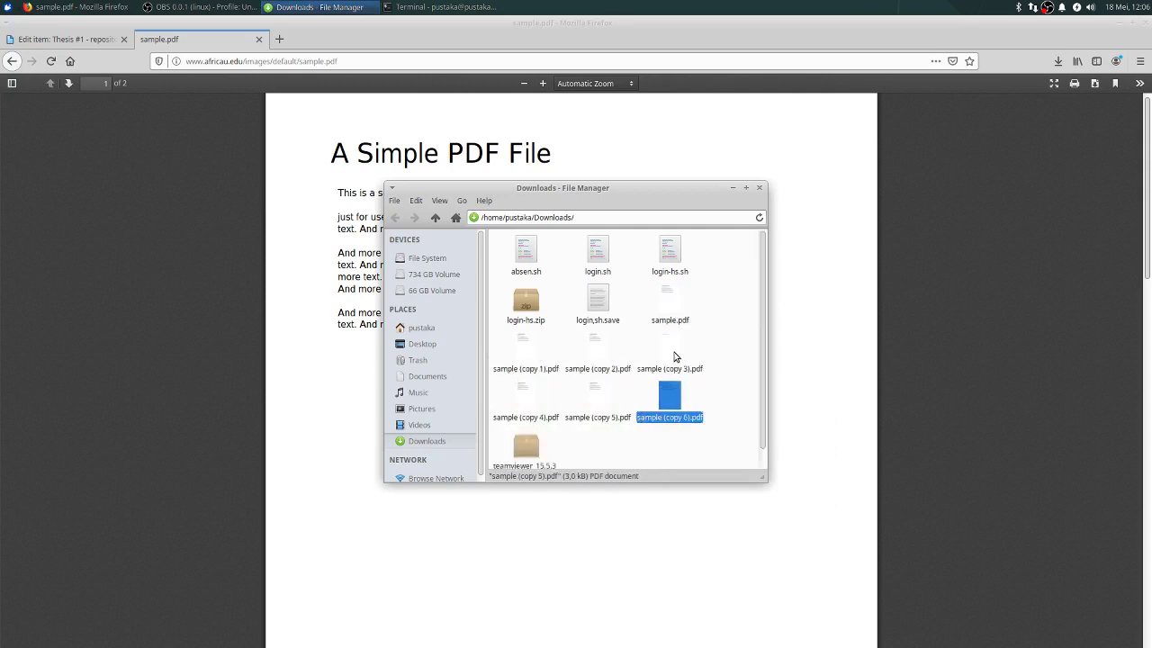
{"action": "key", "text": "ctrl+v"}
{"action": "left_click", "coordinate": [747, 189]}
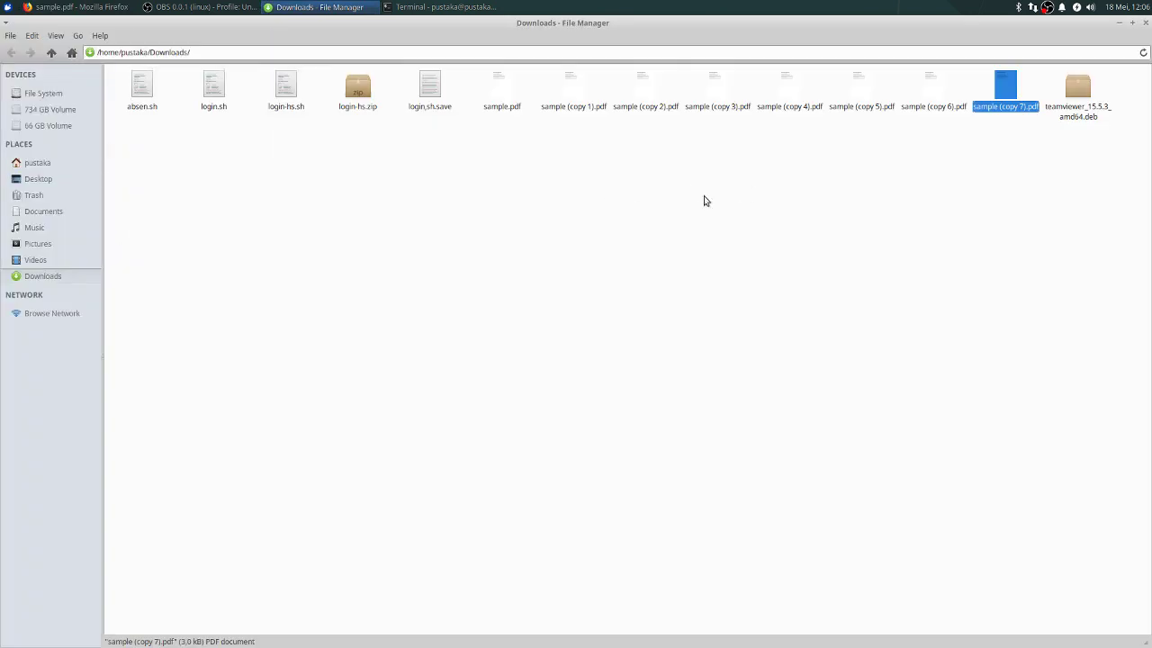
Step: Rename sample.pdf to sampul.pdf and sample (copy 7).pdf to BAB 1.pdf
{"action": "key", "text": "Left"}
{"action": "key", "text": "Left"}
{"action": "key", "text": "Left"}
{"action": "key", "text": "Left"}
{"action": "key", "text": "Left"}
{"action": "key", "text": "Left"}
{"action": "key", "text": "Left"}
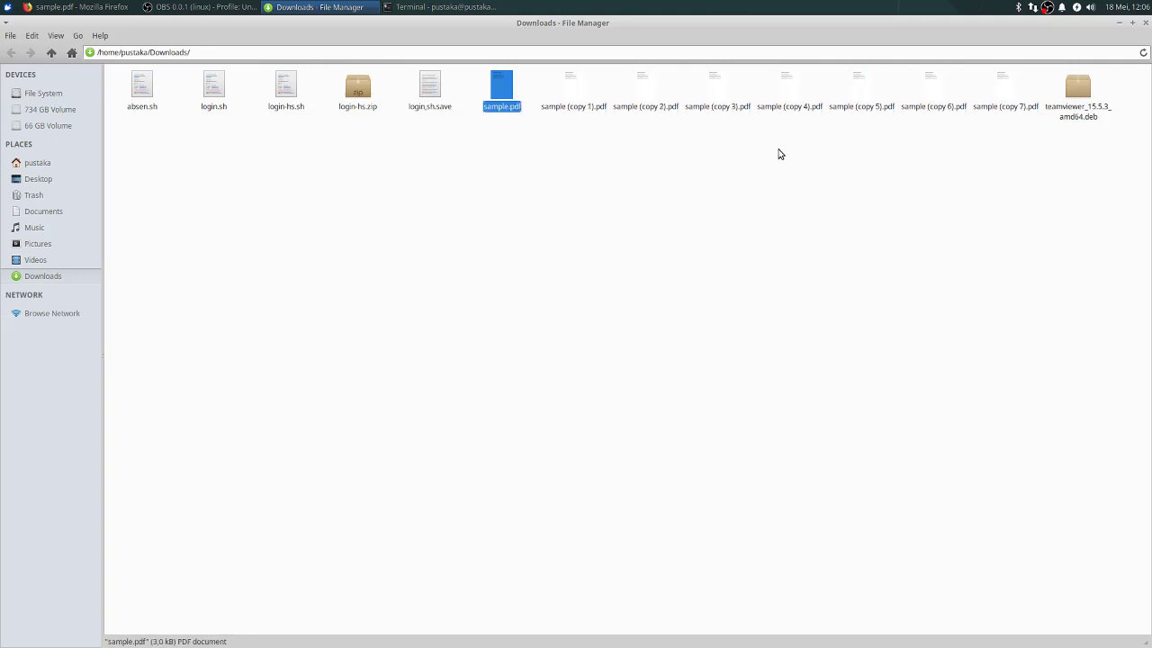
{"action": "key", "text": "F2"}
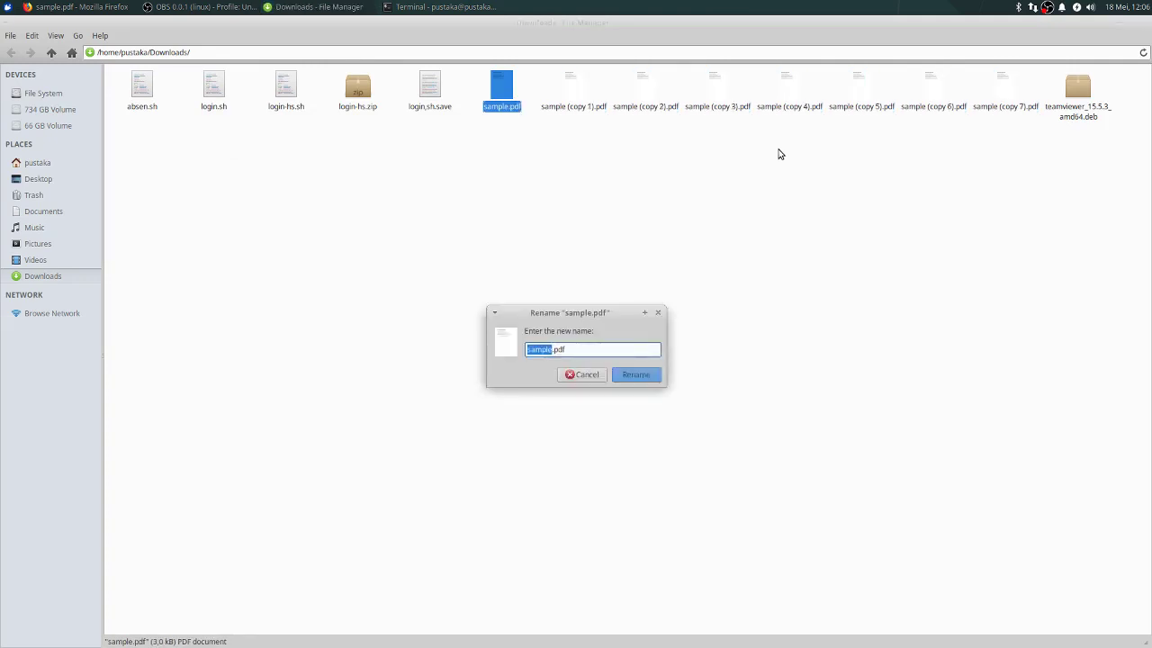
{"action": "key", "text": "BackSpace"}
{"action": "type", "text": "sampul"}
{"action": "key", "text": "Return"}
{"action": "key", "text": "Left"}
{"action": "key", "text": "Left"}
{"action": "key", "text": "Right"}
{"action": "key", "text": "Right"}
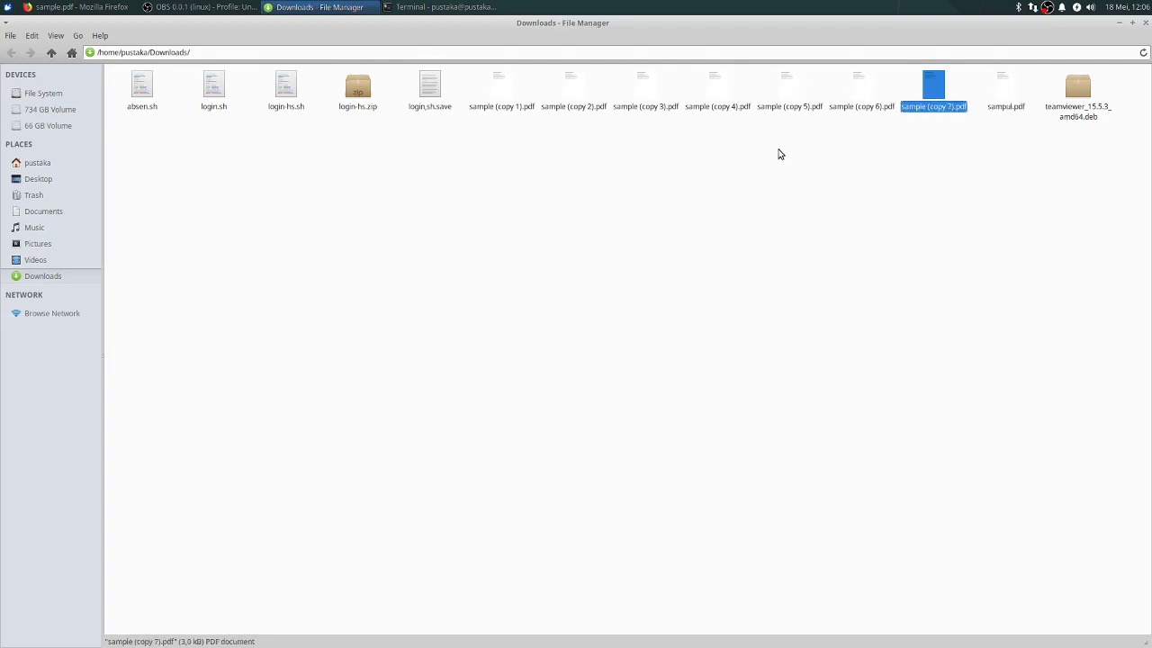
{"action": "key", "text": "F2"}
{"action": "type", "text": "BAB "}
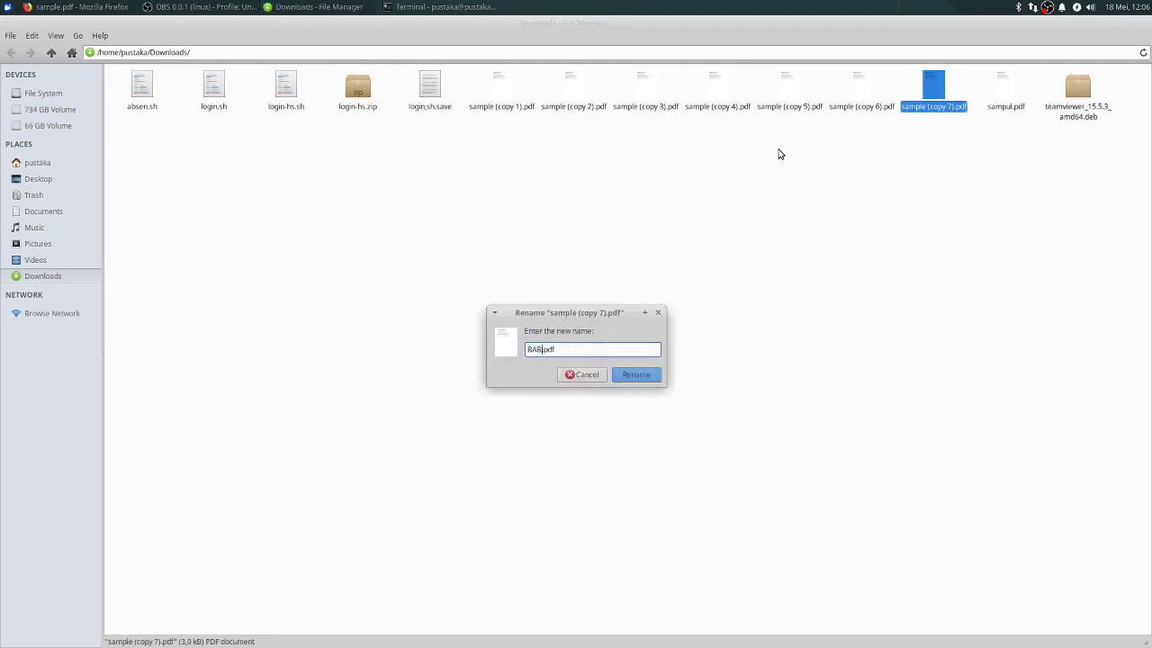
{"action": "type", "text": "1"}
{"action": "key", "text": "Return"}
Step: Rename copies 1 to 4 to BAB 2.pdf, BAB 3.pdf, BAB 4.pdf and BAB 5.pdf
{"action": "key", "text": "Left"}
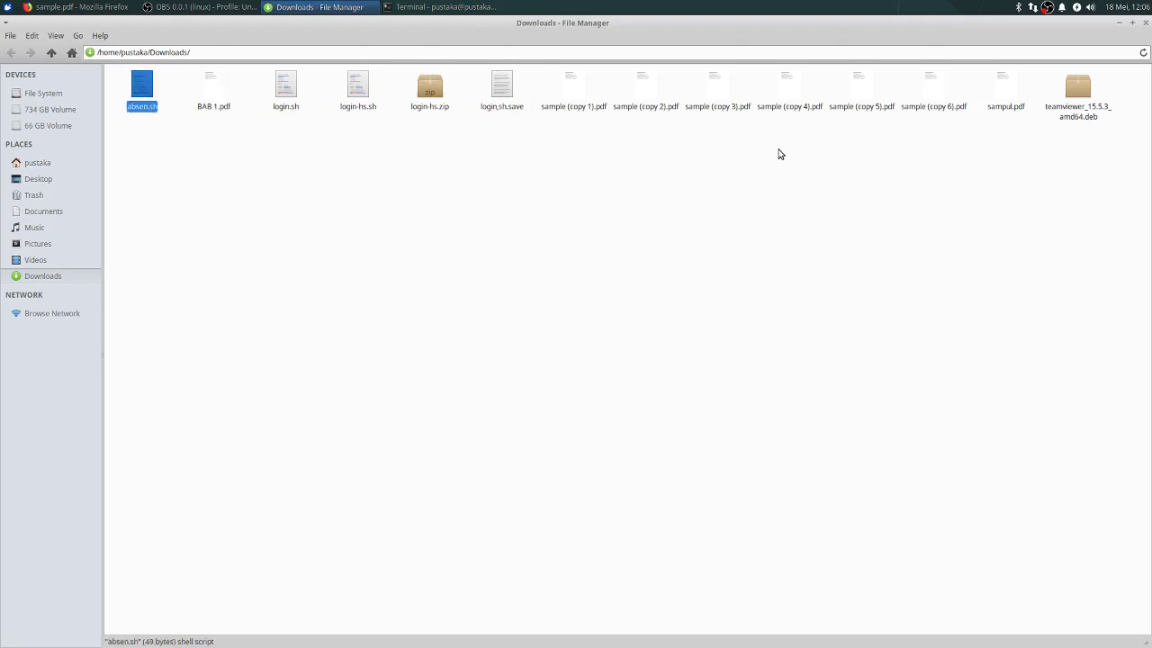
{"action": "key", "text": "Right"}
{"action": "key", "text": "Right"}
{"action": "key", "text": "Right"}
{"action": "key", "text": "Right"}
{"action": "key", "text": "Right"}
{"action": "key", "text": "Right"}
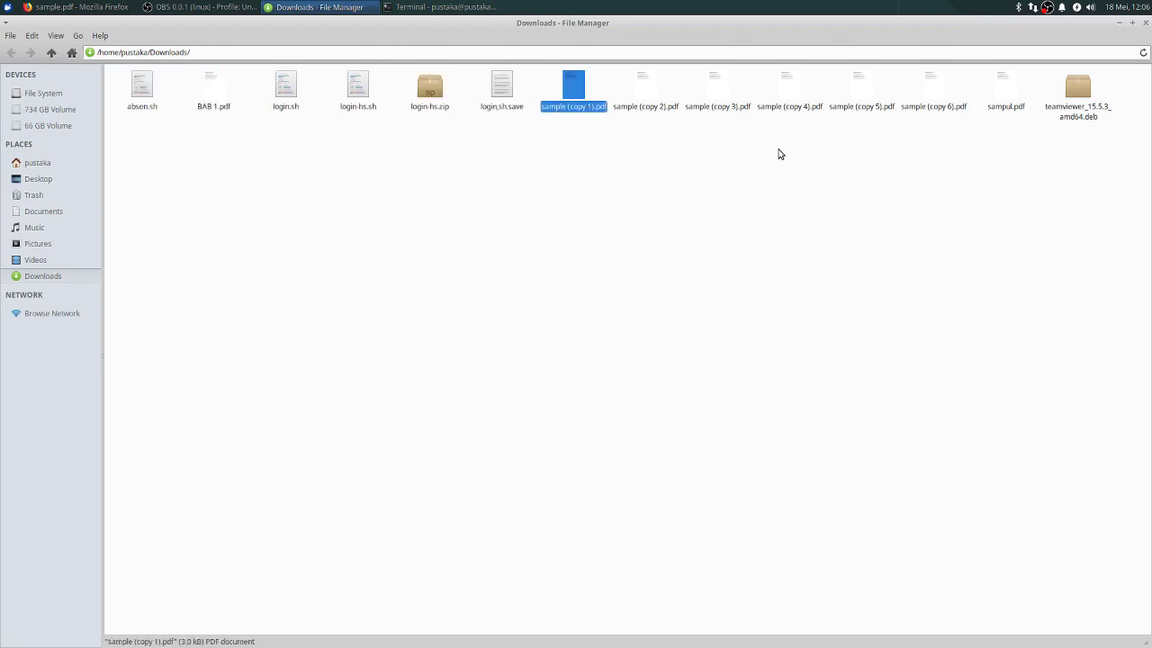
{"action": "key", "text": "F2"}
{"action": "type", "text": "BAB 2.pdf"}
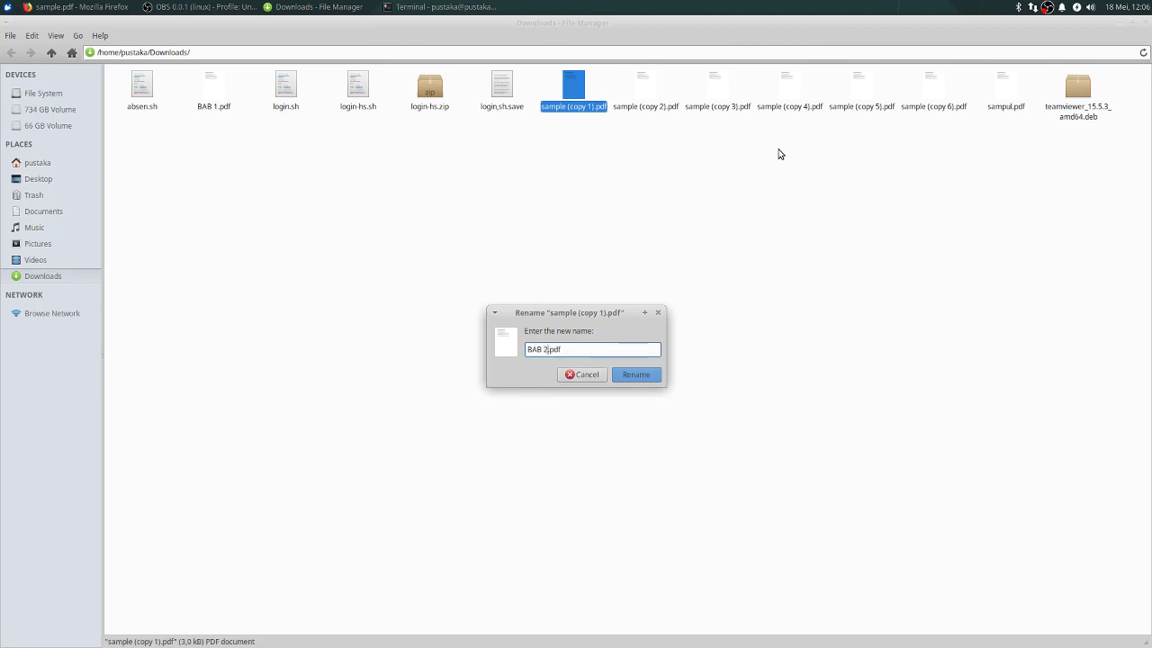
{"action": "key", "text": "Return"}
{"action": "key", "text": "Right"}
{"action": "key", "text": "Right"}
{"action": "key", "text": "Right"}
{"action": "key", "text": "Right"}
{"action": "key", "text": "Right"}
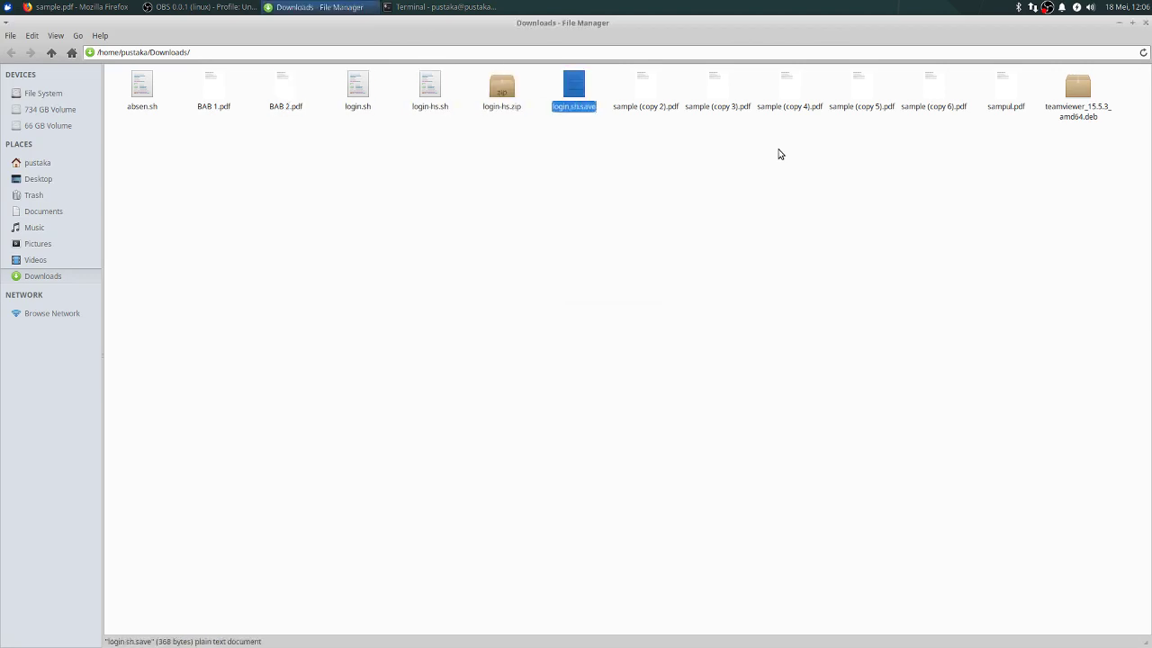
{"action": "key", "text": "F2"}
{"action": "type", "text": "BAB 3.pdf"}
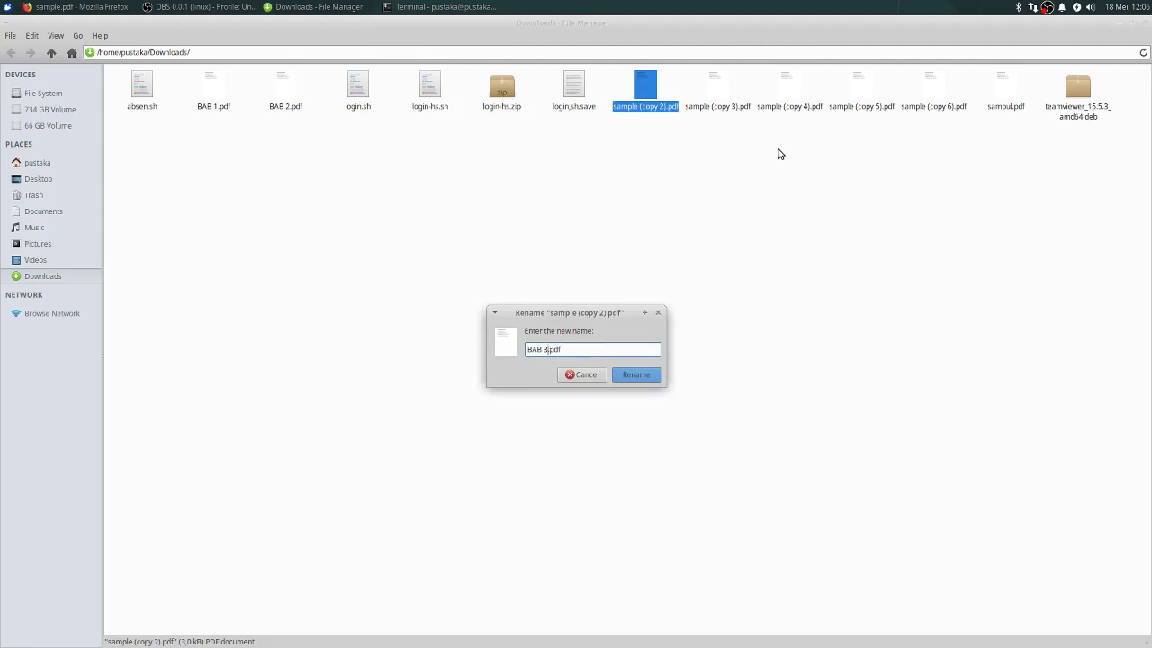
{"action": "key", "text": "Return"}
{"action": "key", "text": "Right"}
{"action": "key", "text": "Right"}
{"action": "key", "text": "Right"}
{"action": "key", "text": "Right"}
{"action": "key", "text": "Right"}
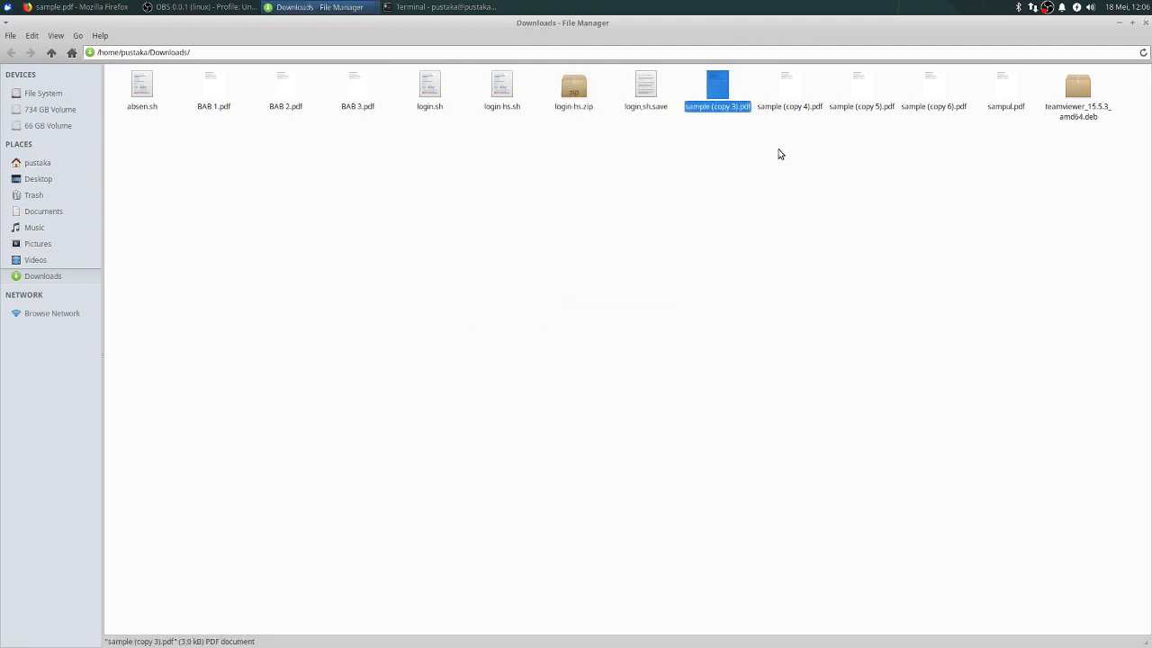
{"action": "key", "text": "F2"}
{"action": "type", "text": "BAB "}
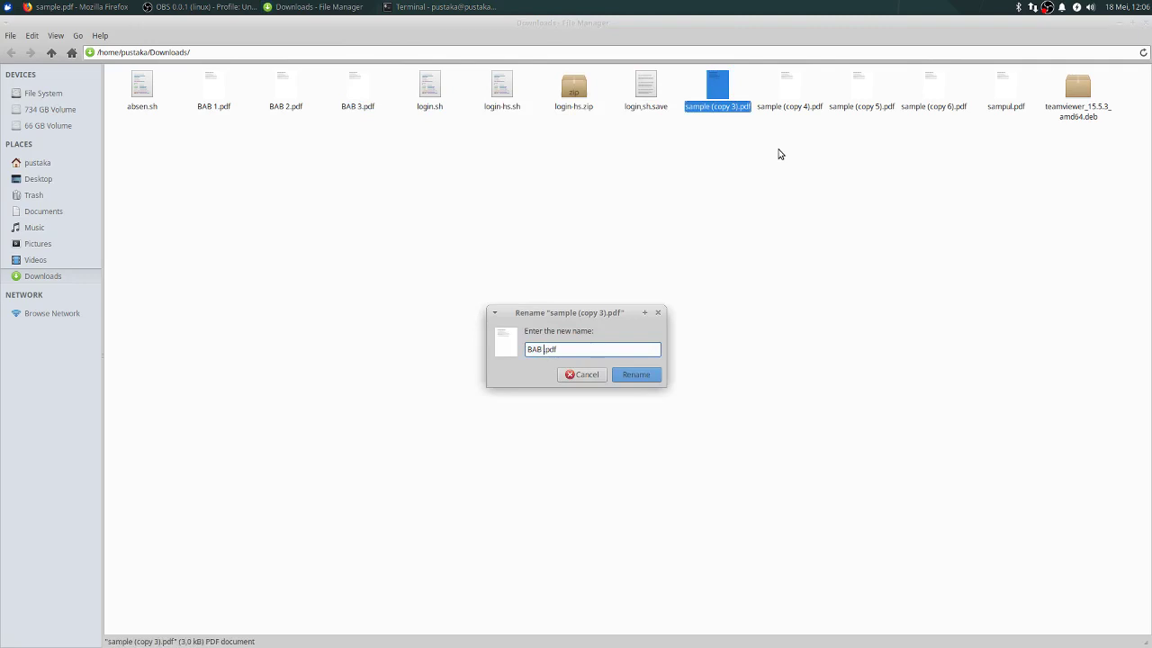
{"action": "type", "text": "4"}
{"action": "key", "text": "Return"}
{"action": "key", "text": "Right"}
{"action": "key", "text": "Right"}
{"action": "key", "text": "Right"}
{"action": "key", "text": "Right"}
{"action": "key", "text": "Right"}
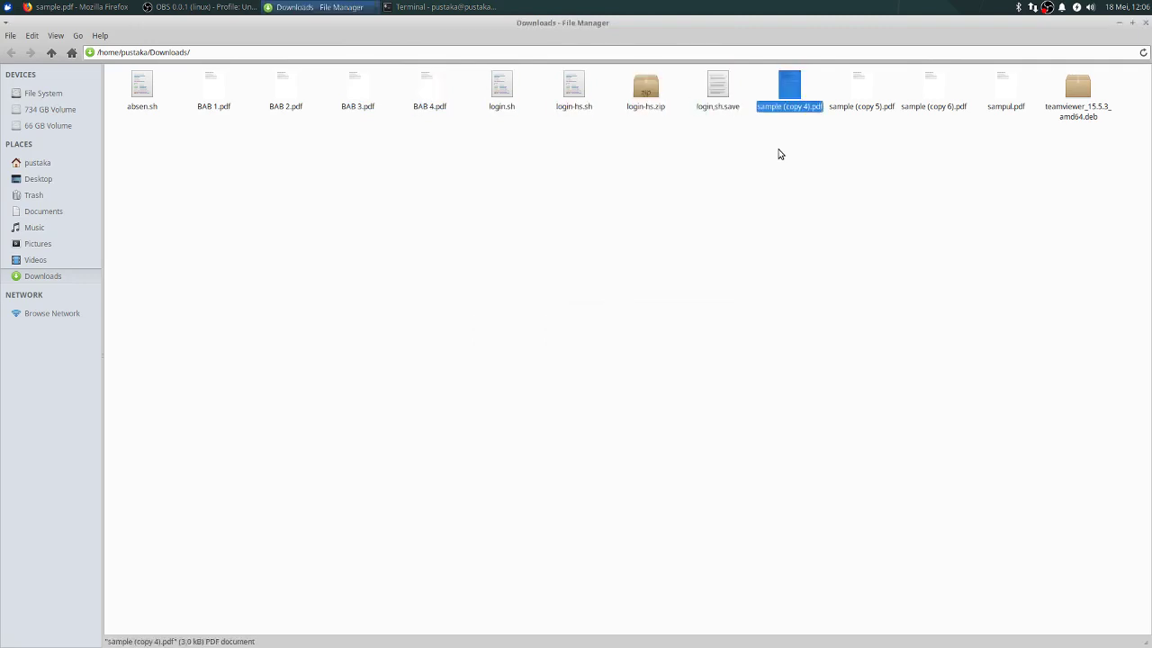
{"action": "key", "text": "F2"}
{"action": "type", "text": "BAB "}
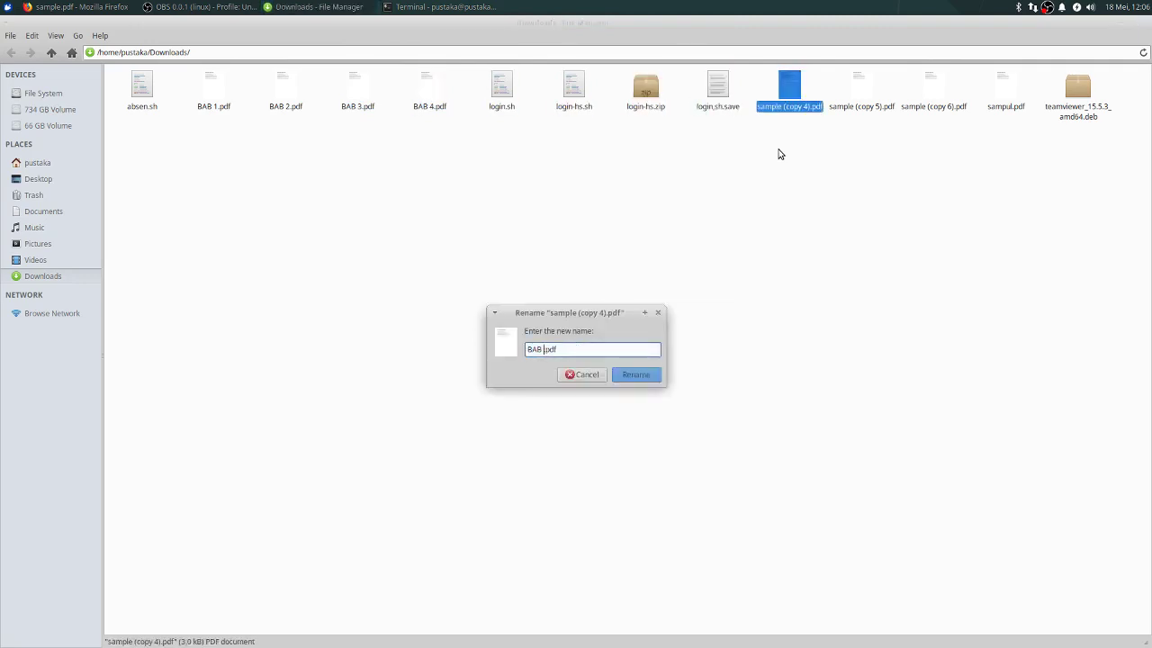
{"action": "type", "text": "5"}
{"action": "key", "text": "Return"}
Step: Rename copies 5 and 6 to Daftar Pustaka.pdf and File utuh.pdf
{"action": "key", "text": "Right"}
{"action": "key", "text": "Right"}
{"action": "key", "text": "Right"}
{"action": "key", "text": "Right"}
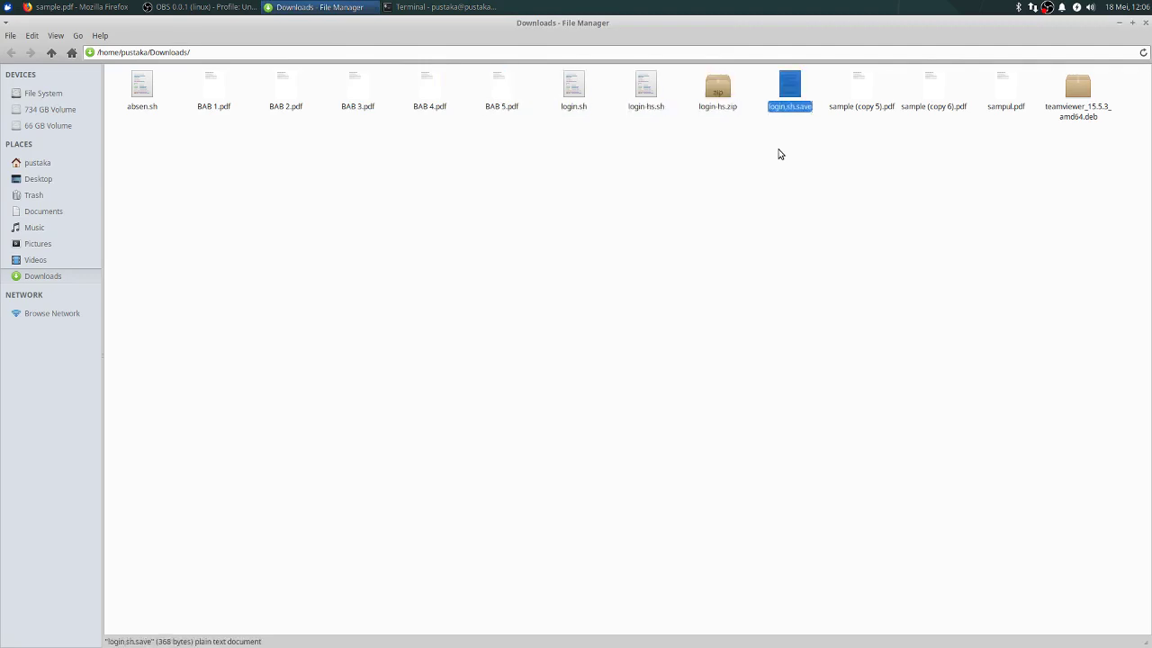
{"action": "key", "text": "Right"}
{"action": "key", "text": "F2"}
{"action": "type", "text": "B"}
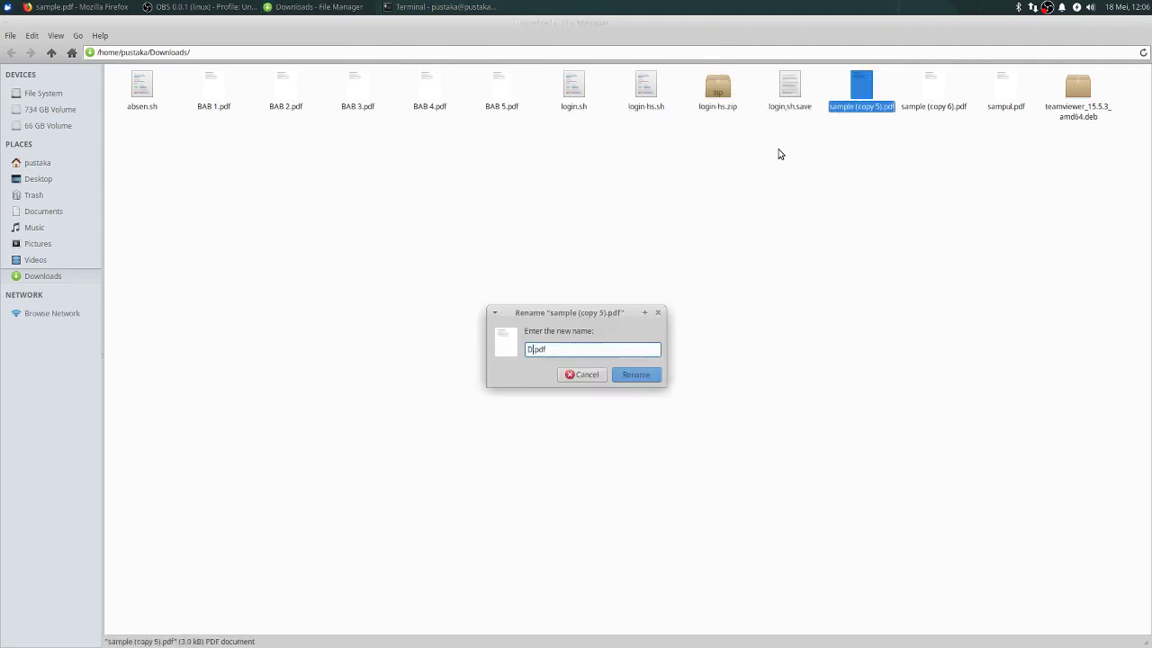
{"action": "type", "text": "aftar Pustaka"}
{"action": "key", "text": "Return"}
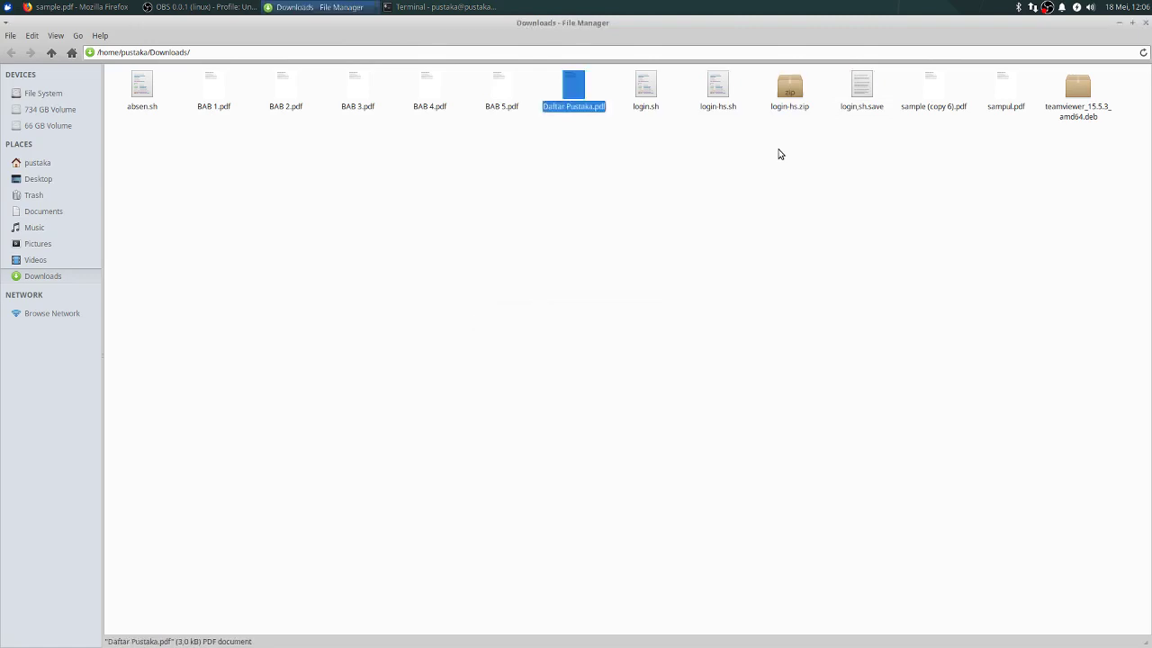
{"action": "key", "text": "Right"}
{"action": "key", "text": "Right"}
{"action": "key", "text": "Right"}
{"action": "key", "text": "Right"}
{"action": "key", "text": "Right"}
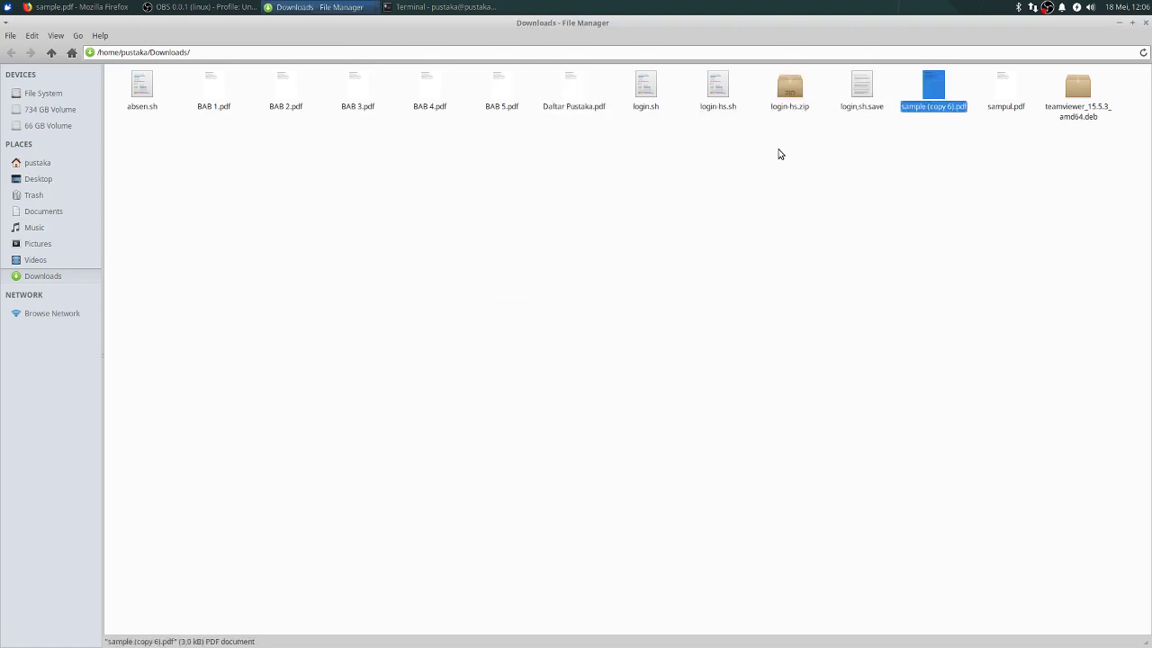
{"action": "key", "text": "F2"}
{"action": "type", "text": "LFile"}
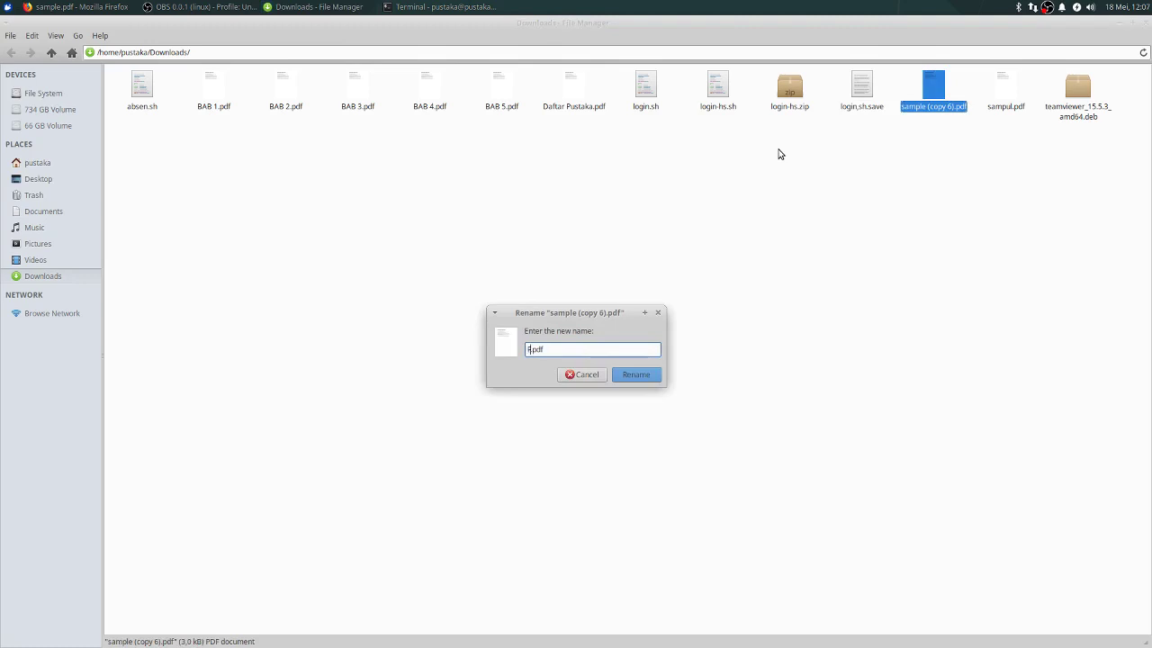
{"action": "type", "text": "utuh"}
{"action": "key", "text": "BackSpace"}
{"action": "key", "text": "BackSpace"}
{"action": "key", "text": "BackSpace"}
{"action": "type", "text": "utuh"}
{"action": "key", "text": "Return"}
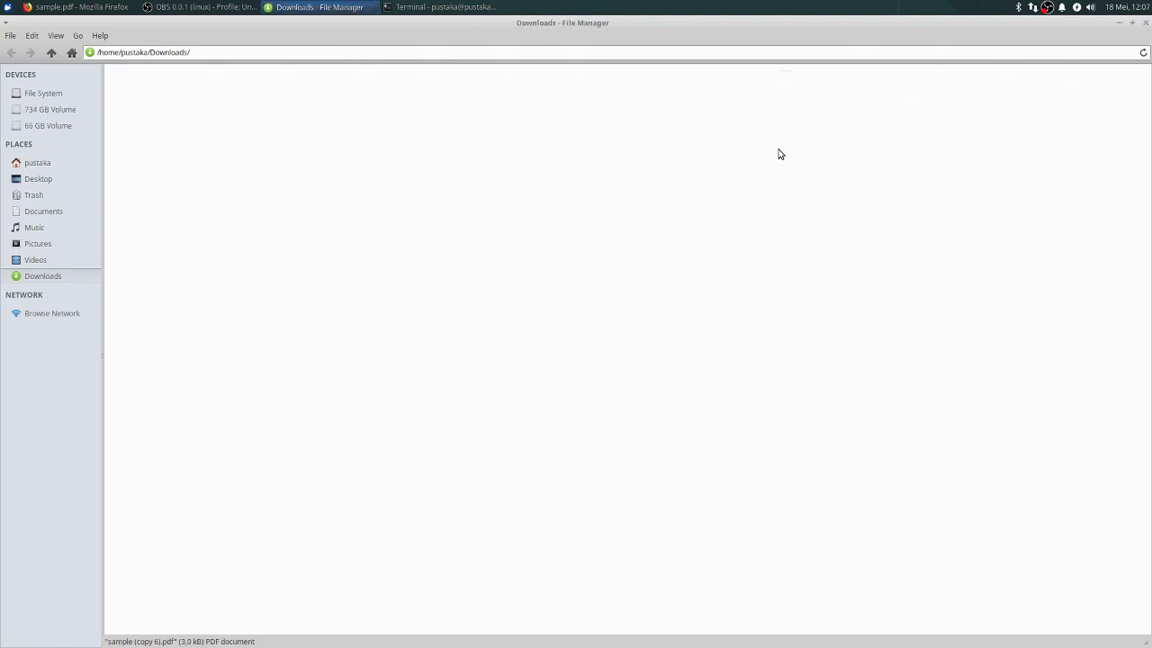
Step: Return to the Thesis #1 edit page in Firefox and upload sampul.pdf from Downloads
{"action": "left_click", "coordinate": [535, 233]}
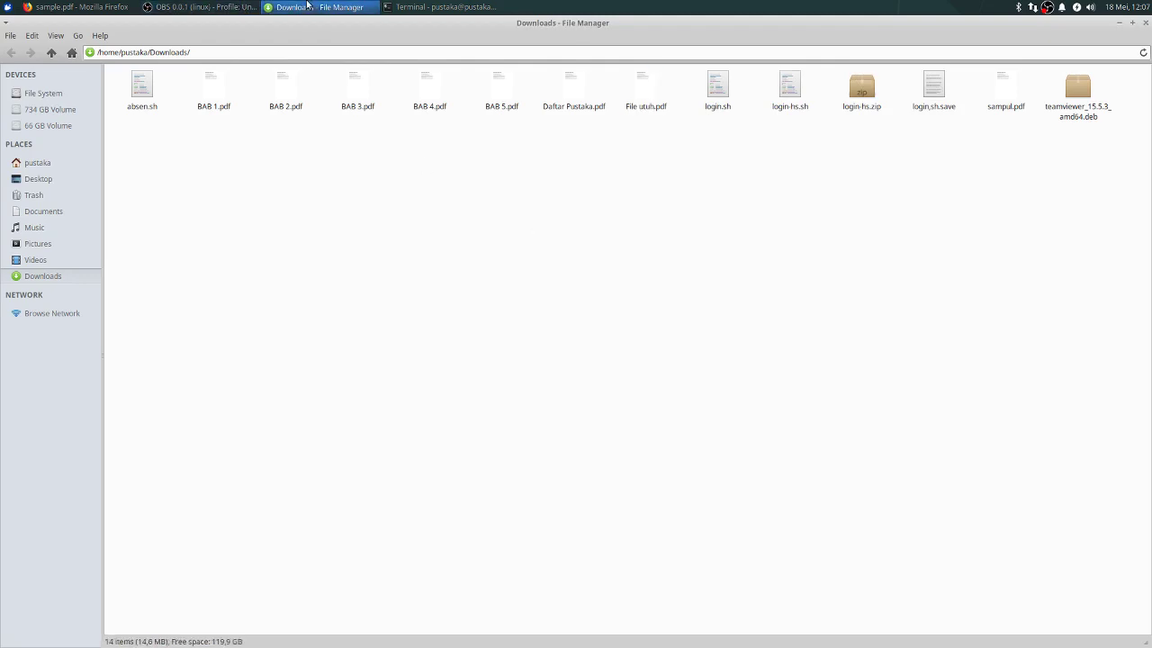
{"action": "left_click", "coordinate": [74, 8]}
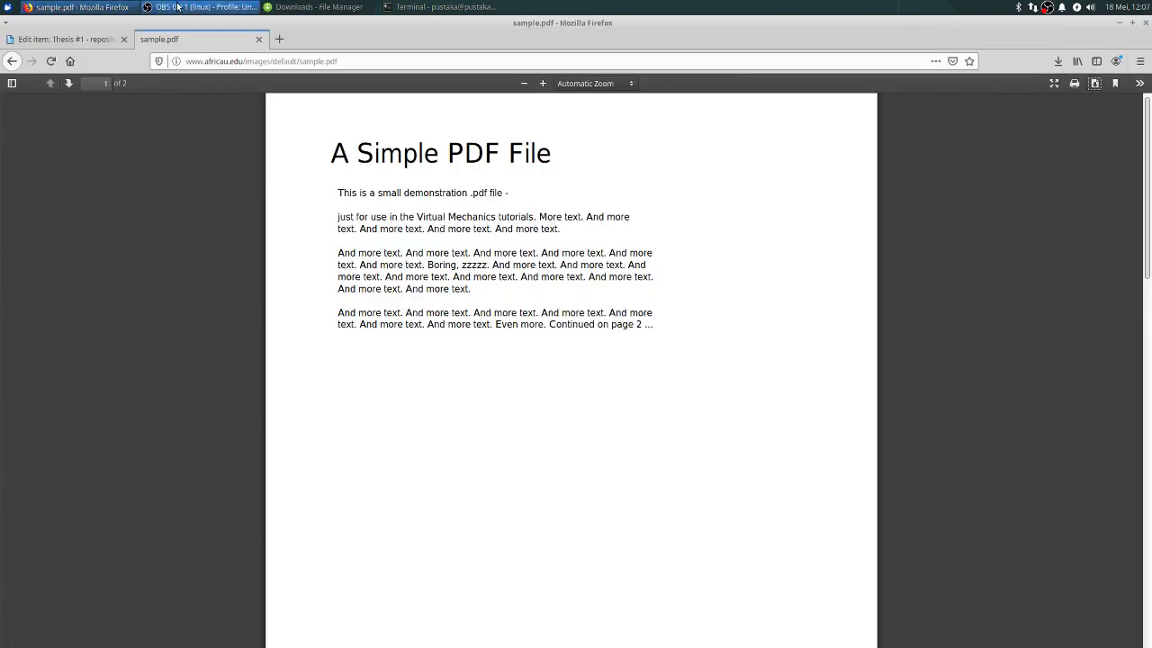
{"action": "left_click", "coordinate": [78, 33]}
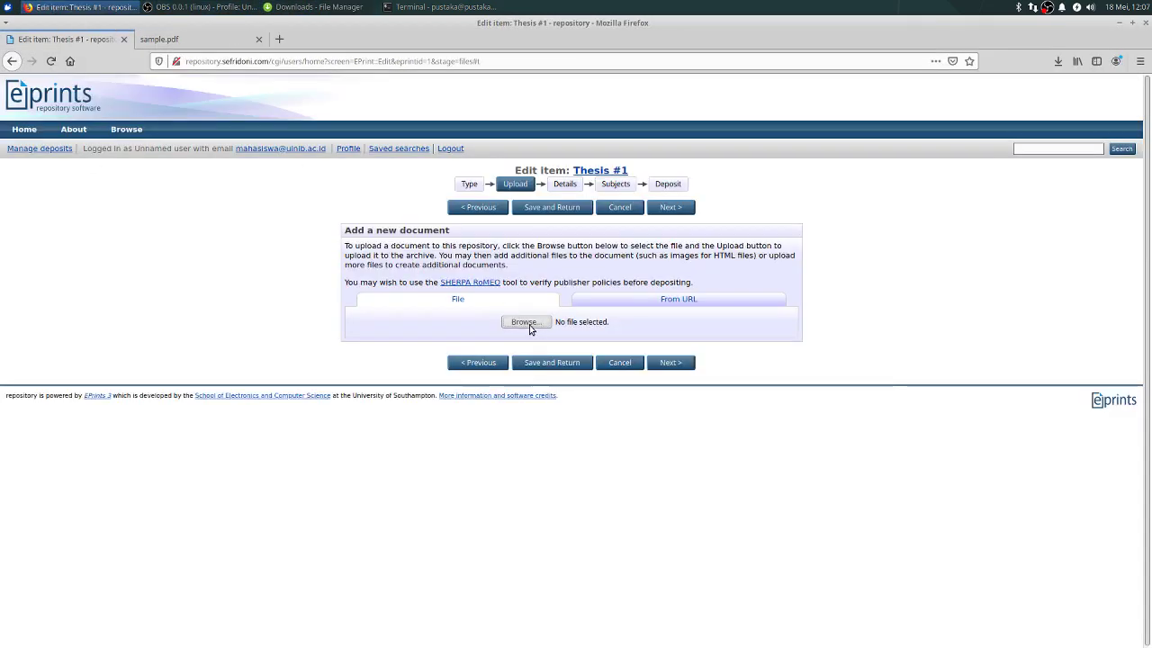
{"action": "left_click", "coordinate": [525, 322]}
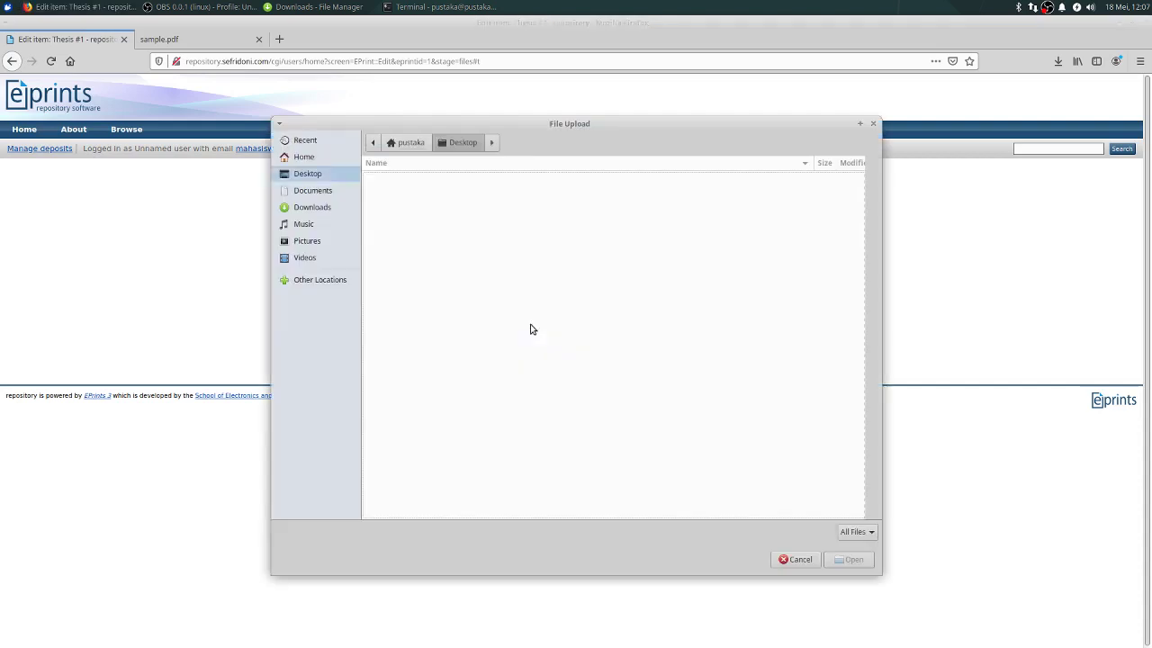
{"action": "left_click", "coordinate": [313, 207]}
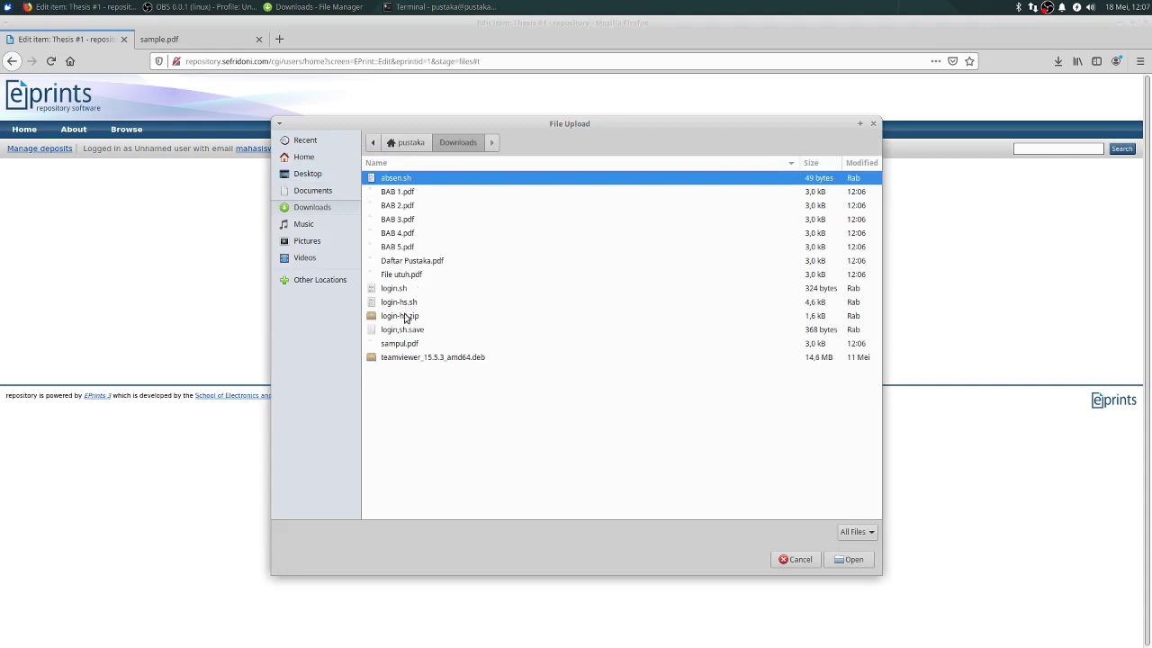
{"action": "double_click", "coordinate": [409, 344]}
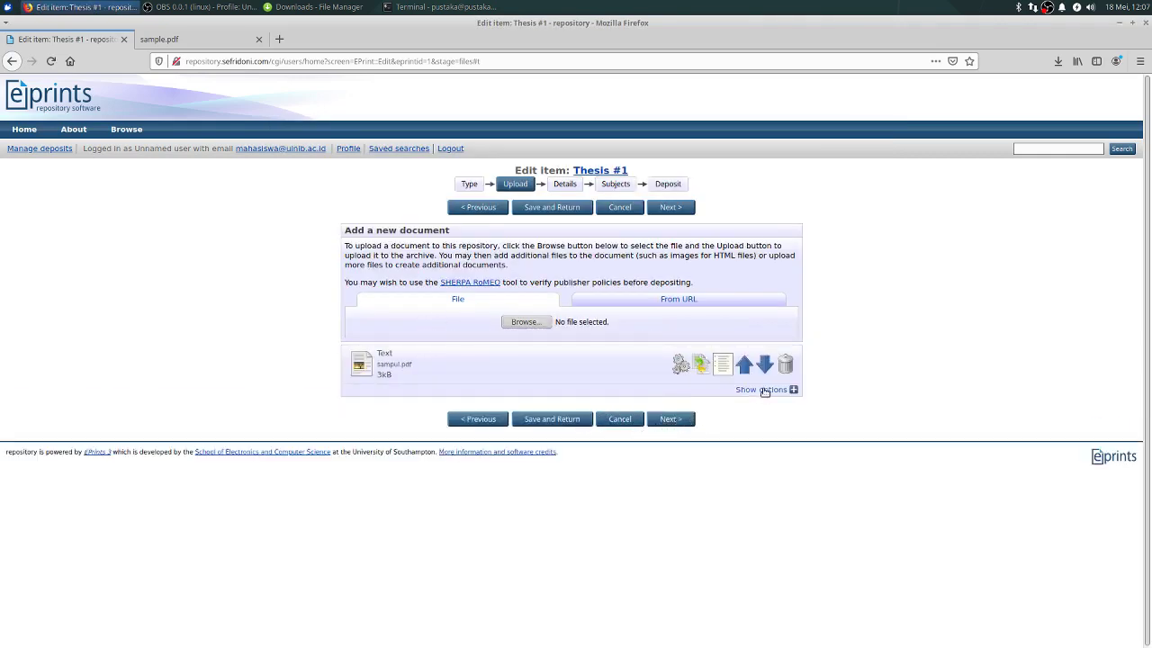
Step: Upload BAB 1.pdf, BAB 2.pdf, BAB 3.pdf and BAB 4.pdf to Thesis #1
{"action": "left_click", "coordinate": [534, 323]}
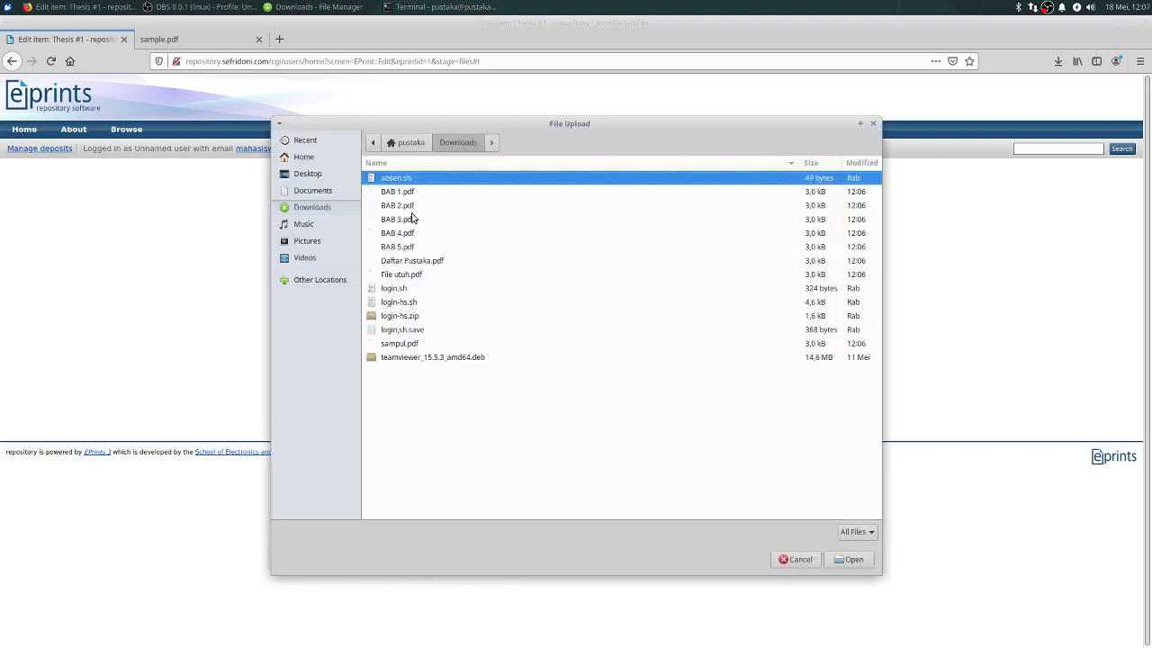
{"action": "double_click", "coordinate": [410, 194]}
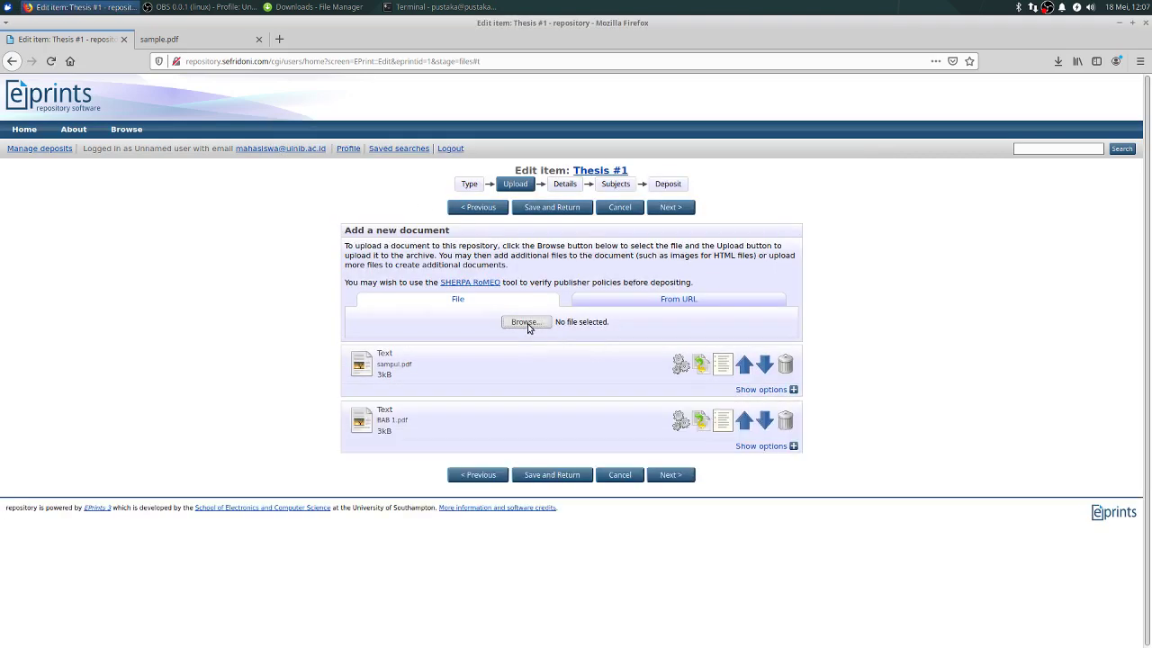
{"action": "left_click", "coordinate": [528, 324]}
{"action": "double_click", "coordinate": [406, 205]}
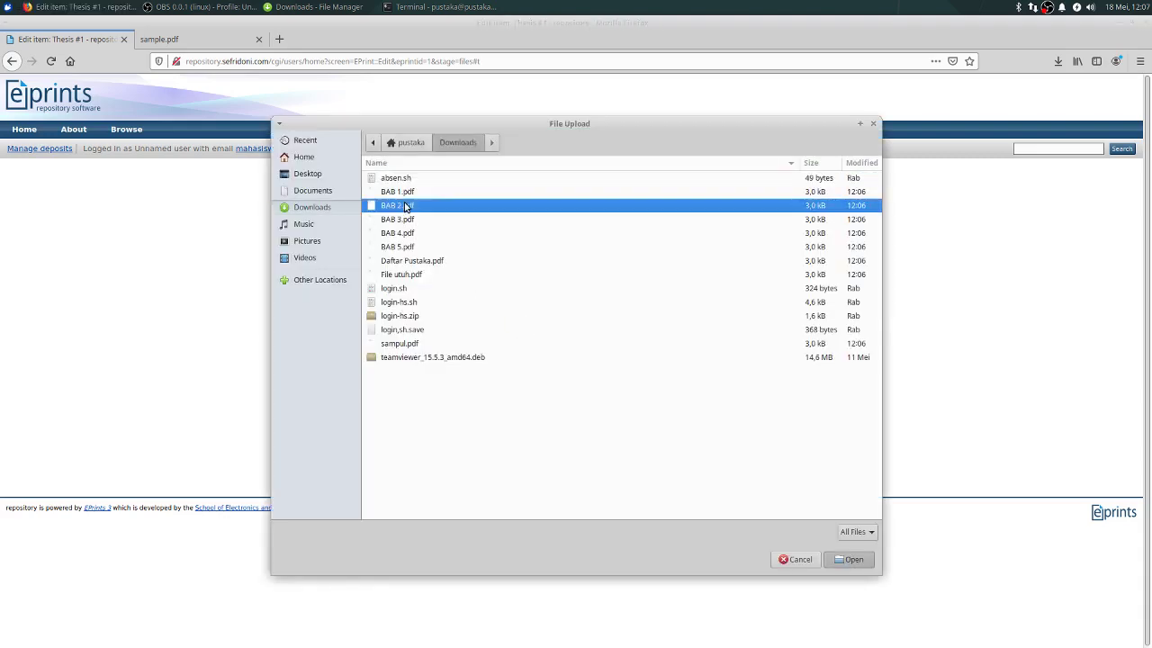
{"action": "left_click", "coordinate": [530, 322]}
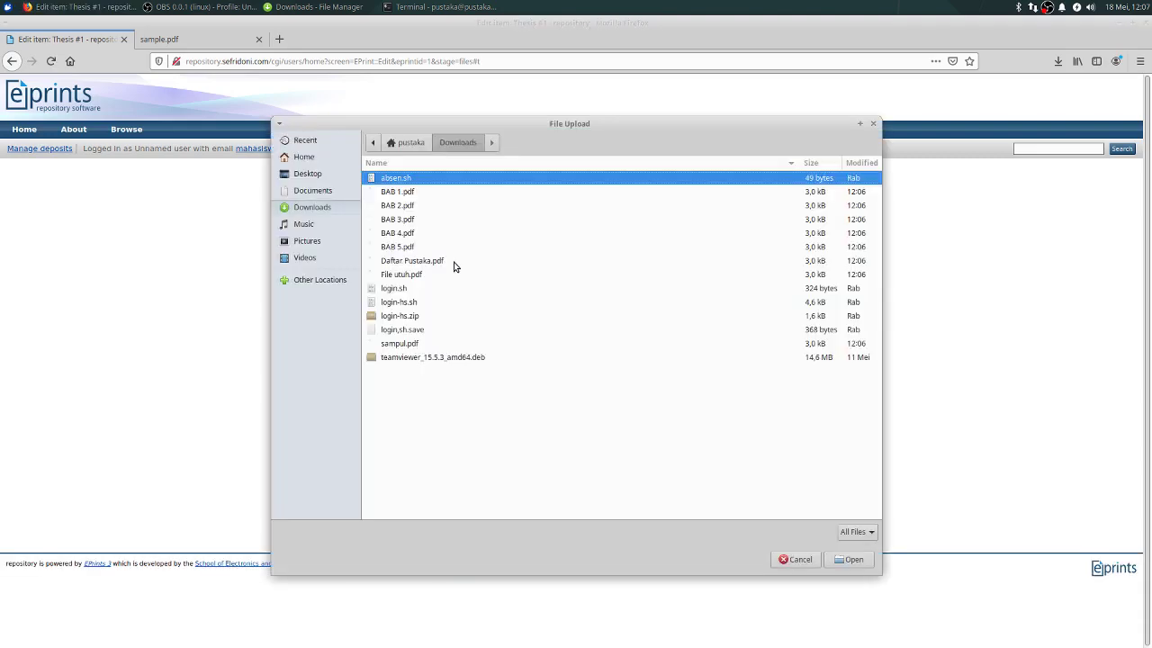
{"action": "left_click", "coordinate": [405, 220]}
{"action": "double_click", "coordinate": [405, 220]}
{"action": "left_click", "coordinate": [528, 326]}
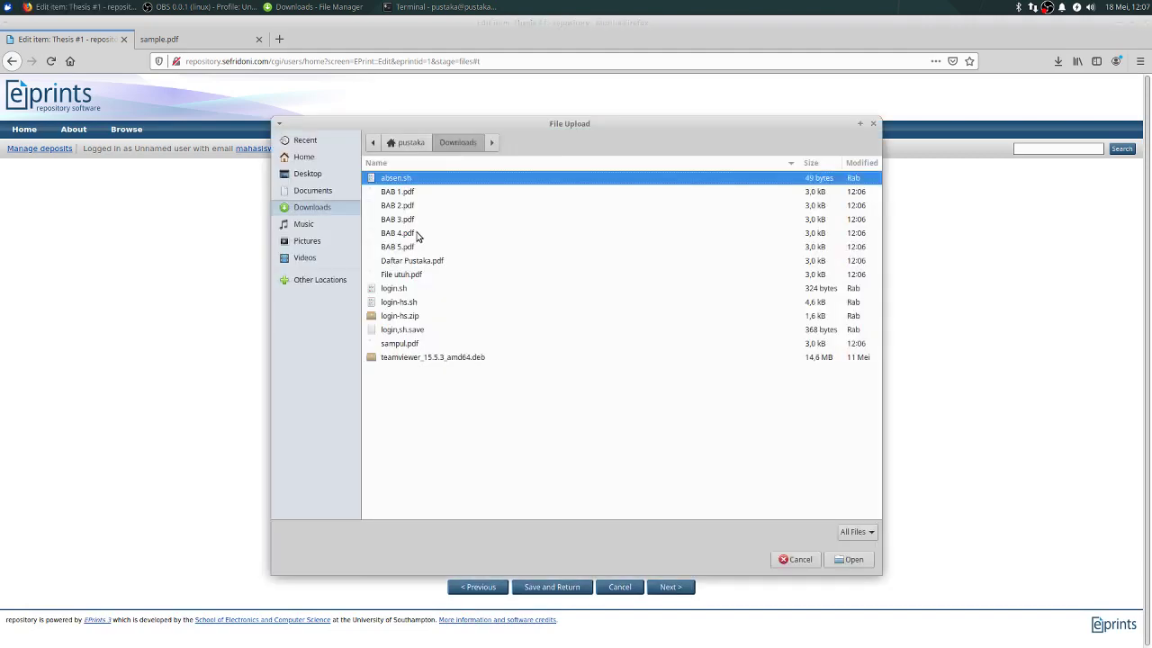
{"action": "double_click", "coordinate": [400, 233]}
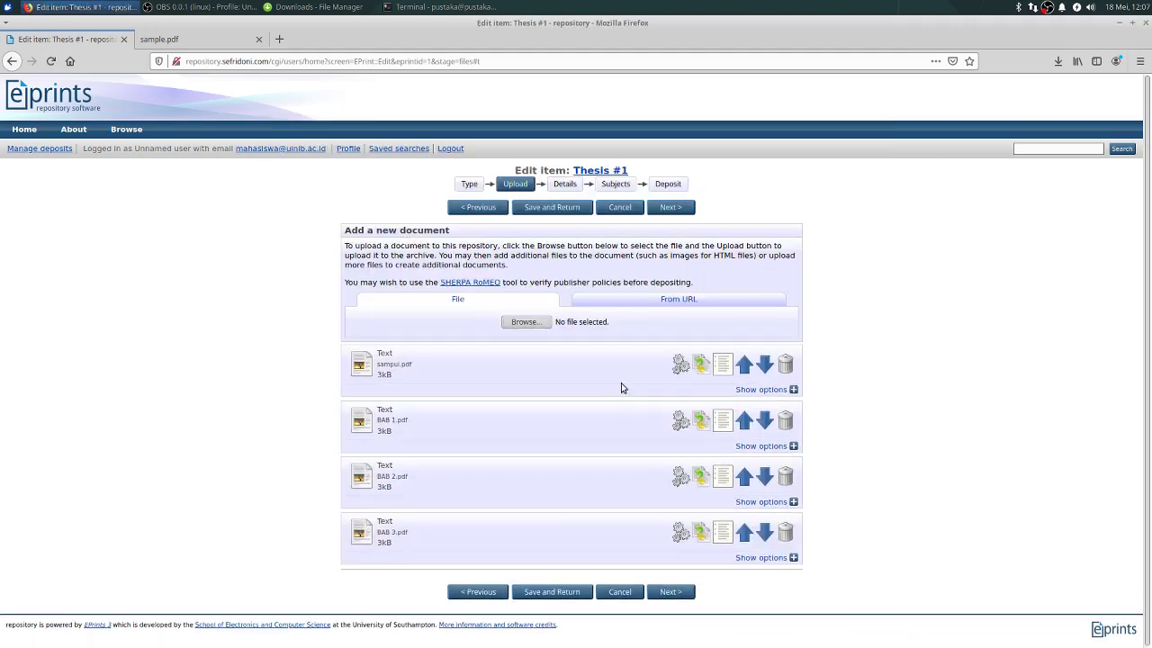
{"action": "left_click", "coordinate": [529, 326]}
Step: Upload BAB 5.pdf, Daftar Pustaka.pdf and File utuh.pdf, bringing Thesis #1 to eight files
{"action": "double_click", "coordinate": [398, 246]}
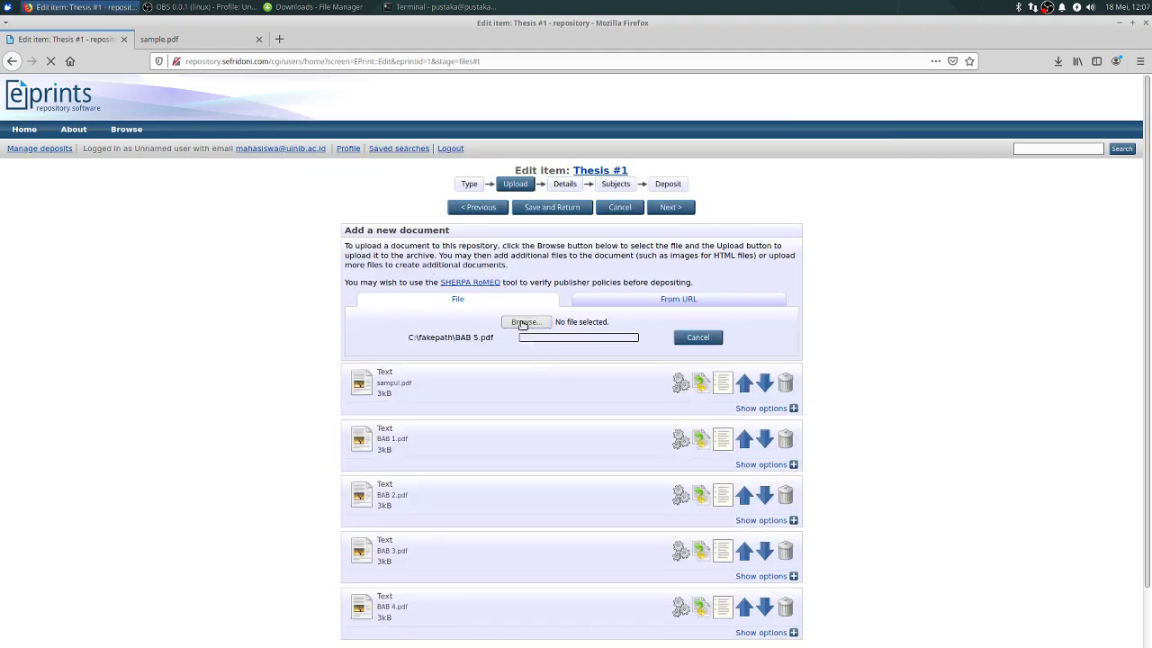
{"action": "left_click", "coordinate": [530, 233]}
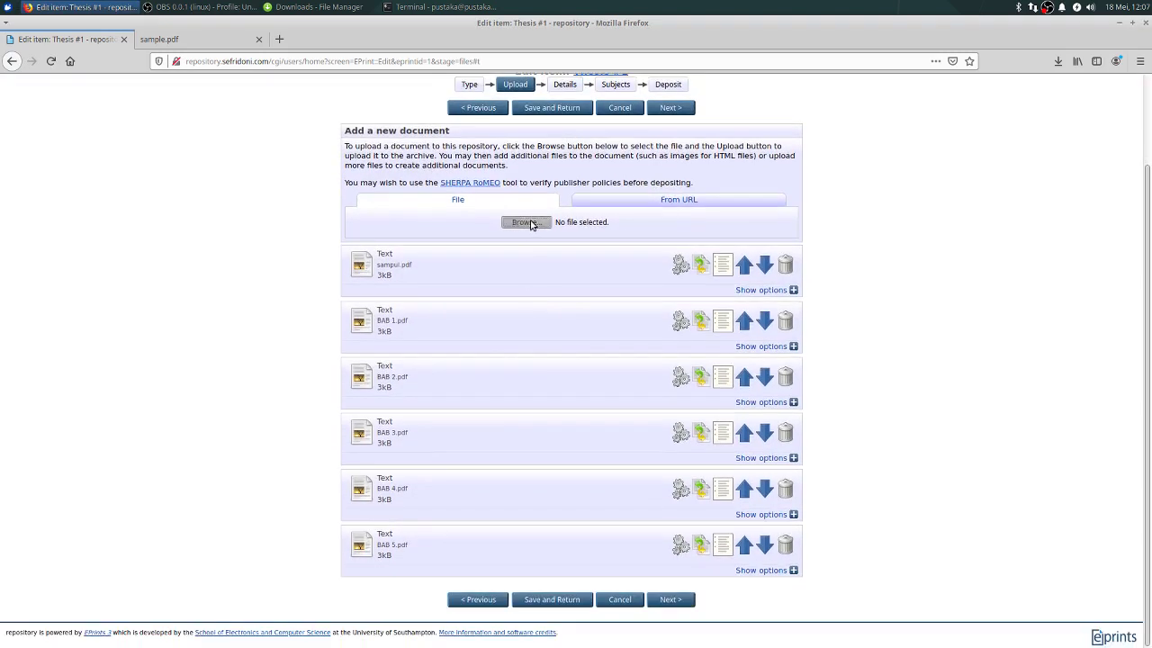
{"action": "double_click", "coordinate": [412, 261]}
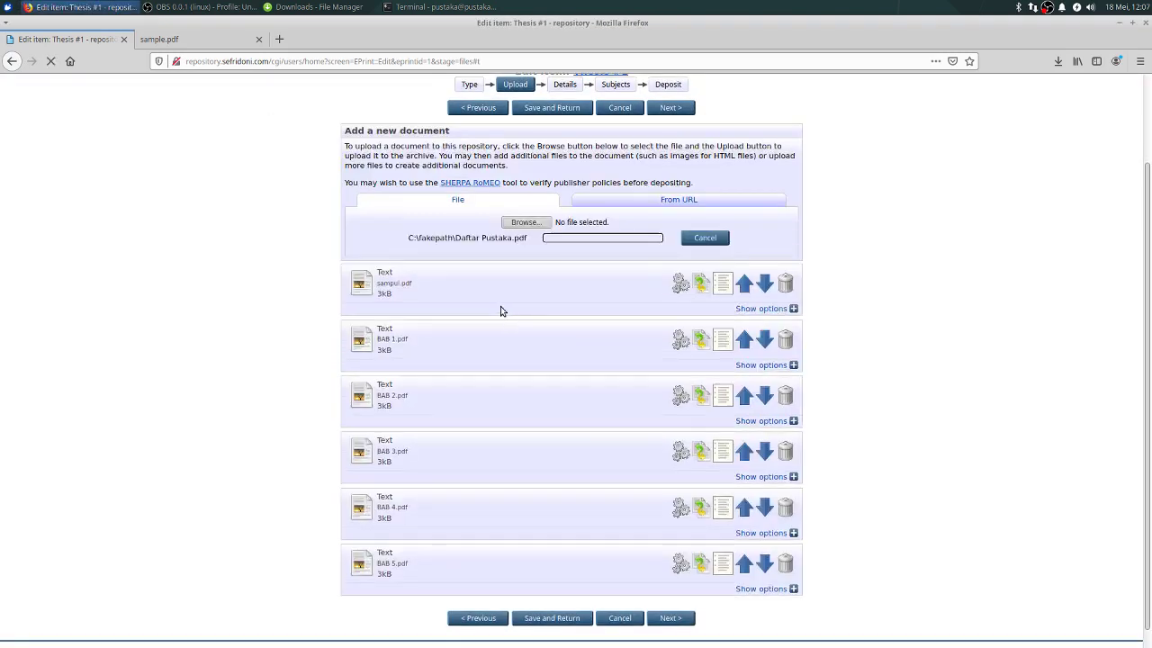
{"action": "left_click", "coordinate": [526, 222]}
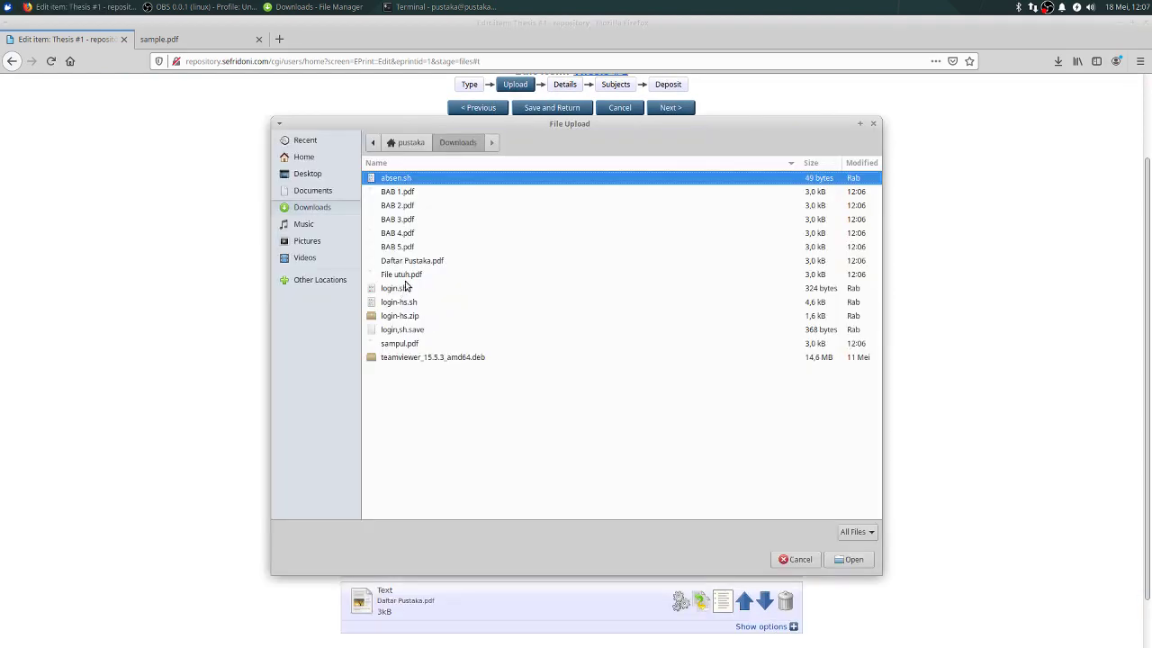
{"action": "left_click", "coordinate": [407, 275]}
{"action": "double_click", "coordinate": [406, 275]}
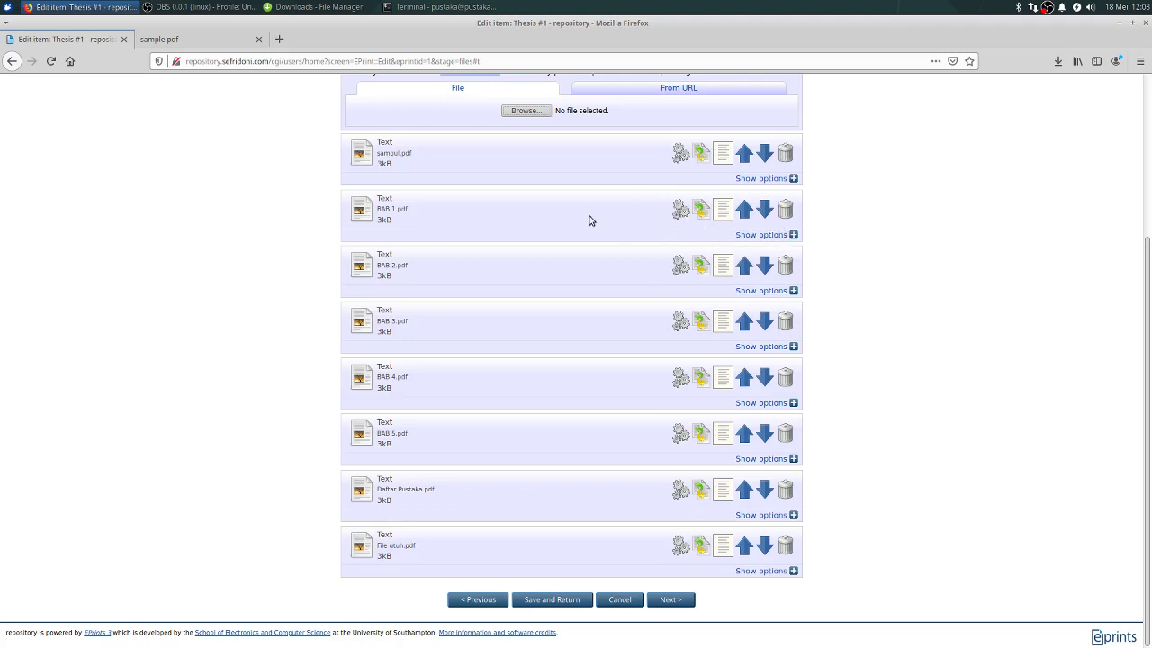
Step: Set BAB 2.pdf's visibility to Repository staff only, leaving its licence UNSPECIFIED
{"action": "left_click", "coordinate": [786, 291]}
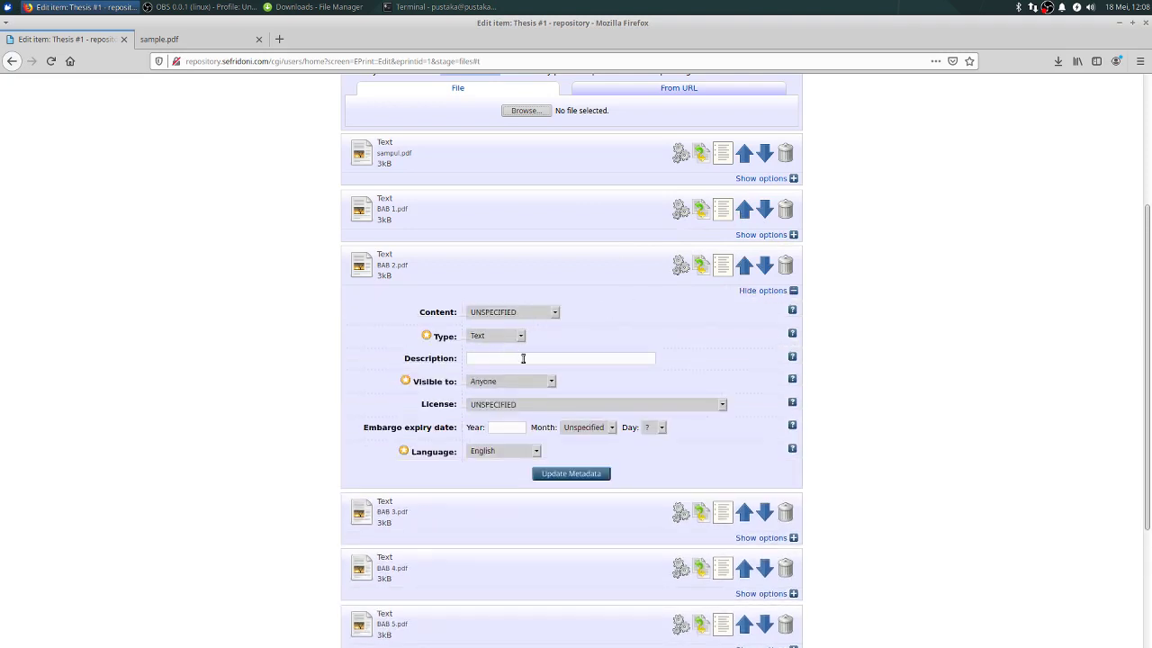
{"action": "left_click", "coordinate": [551, 382]}
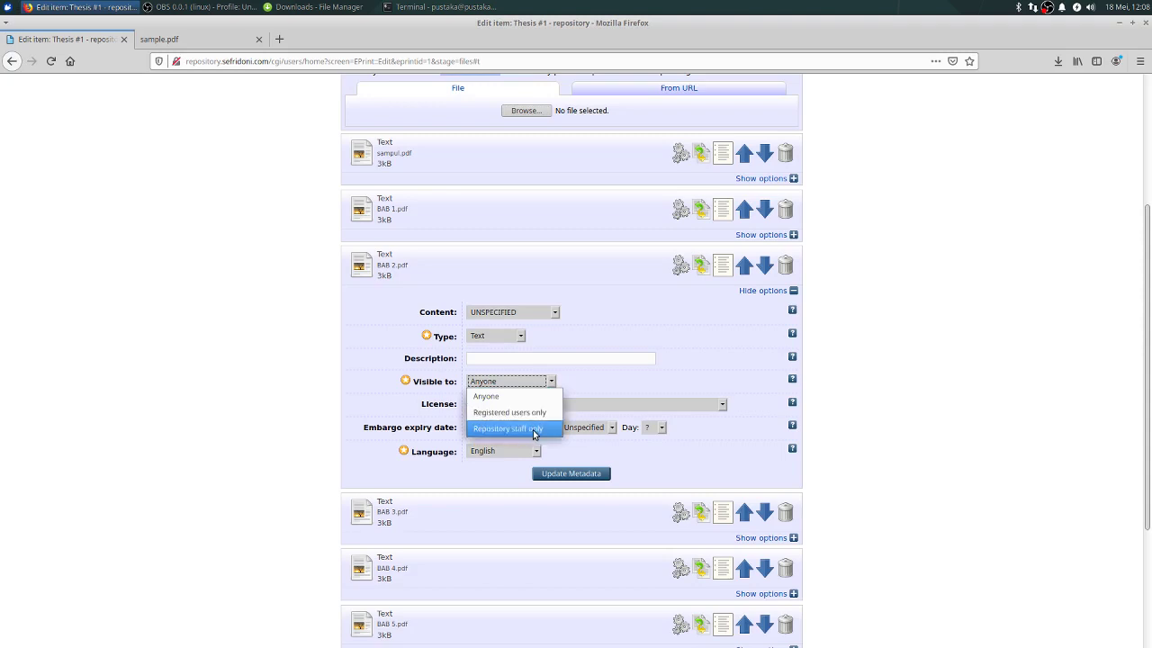
{"action": "left_click", "coordinate": [535, 430]}
{"action": "left_click", "coordinate": [550, 381]}
{"action": "left_click", "coordinate": [530, 429]}
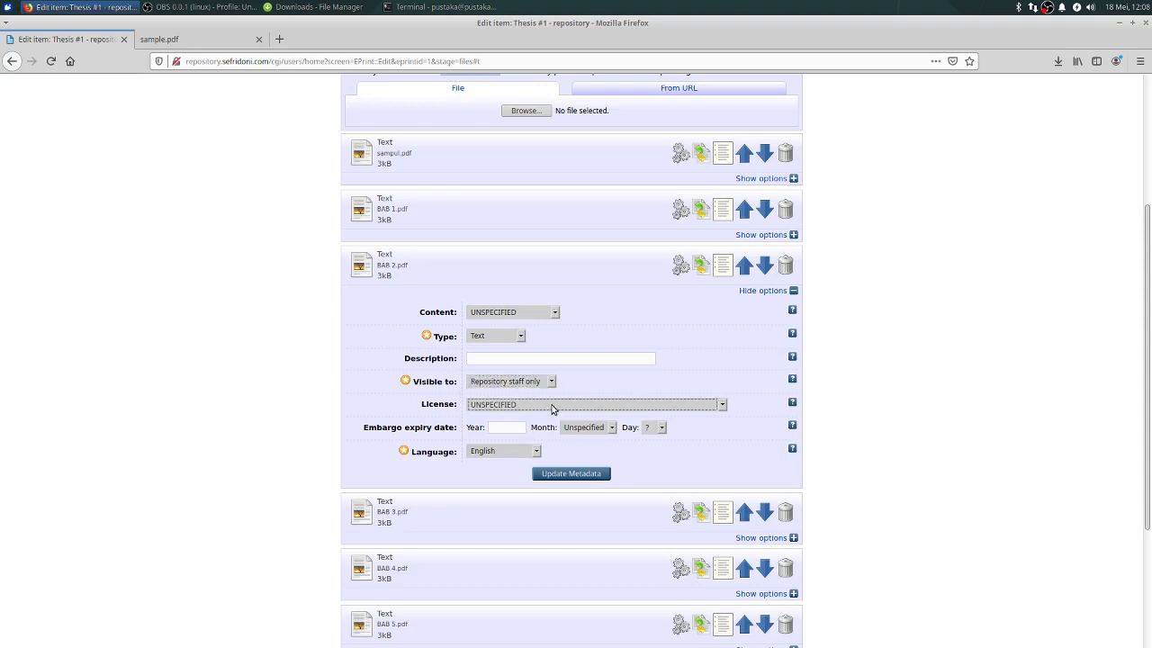
{"action": "left_click", "coordinate": [553, 407]}
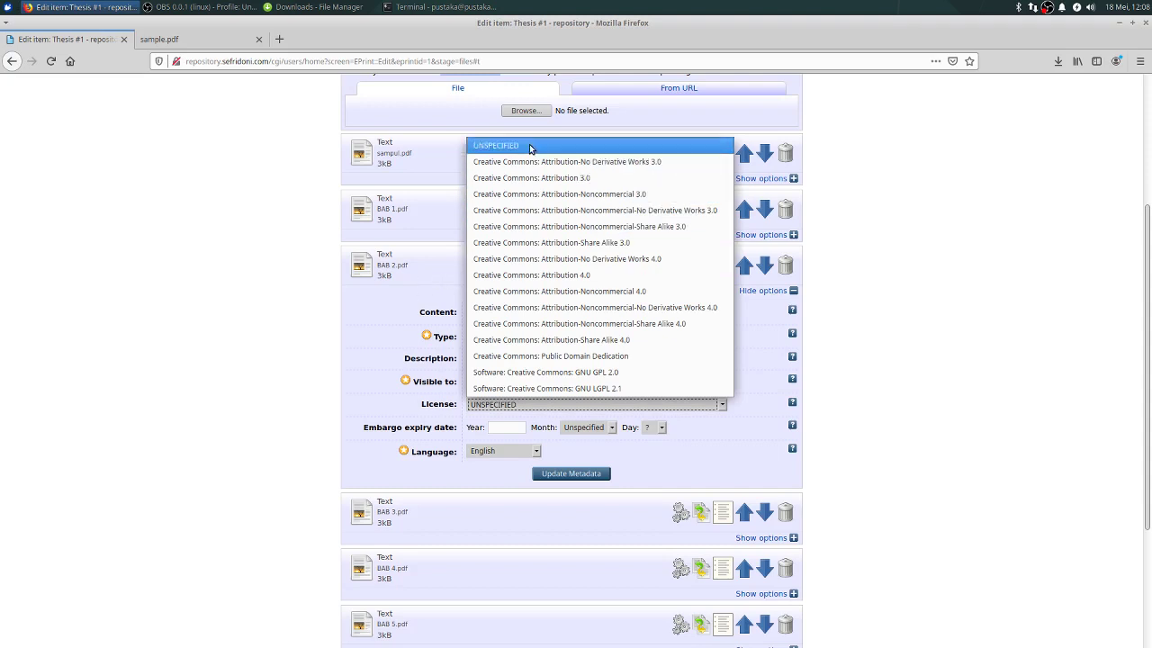
{"action": "left_click", "coordinate": [365, 288]}
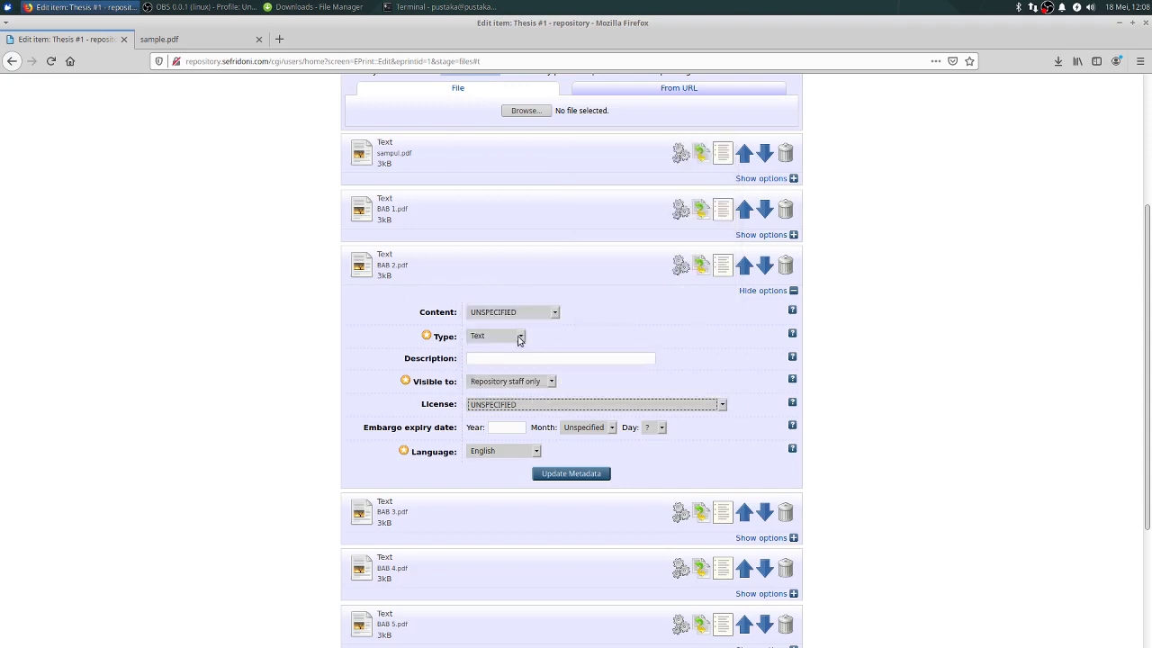
{"action": "left_click", "coordinate": [792, 291]}
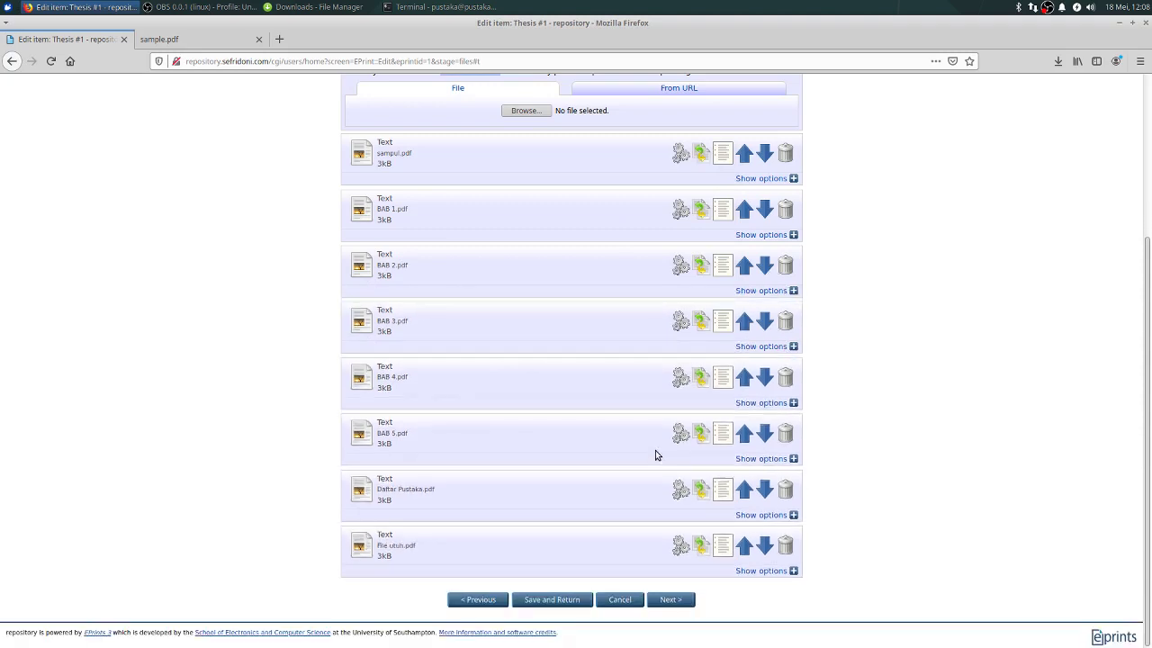
Step: Restrict BAB 4.pdf to Repository staff only and save the metadata for BAB 4.pdf and BAB 2.pdf
{"action": "left_click", "coordinate": [793, 402]}
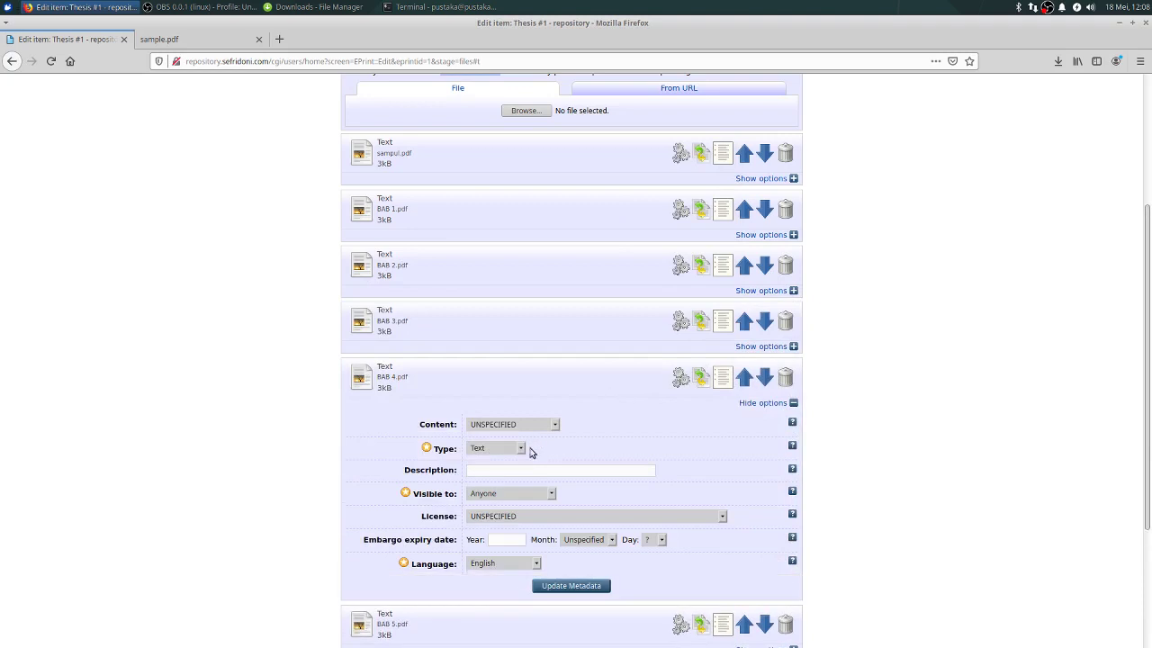
{"action": "left_click", "coordinate": [530, 495]}
{"action": "left_click", "coordinate": [508, 537]}
{"action": "left_click", "coordinate": [576, 586]}
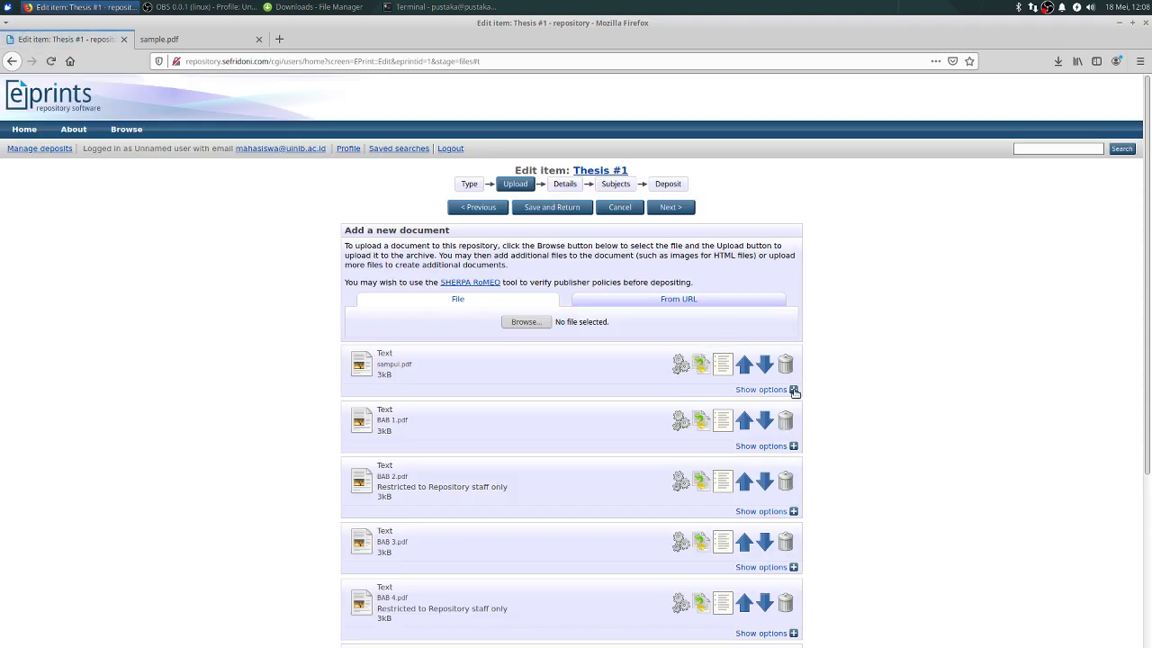
{"action": "left_click", "coordinate": [793, 512]}
{"action": "scroll", "coordinate": [576, 482], "scroll_direction": "down", "scroll_amount": 2}
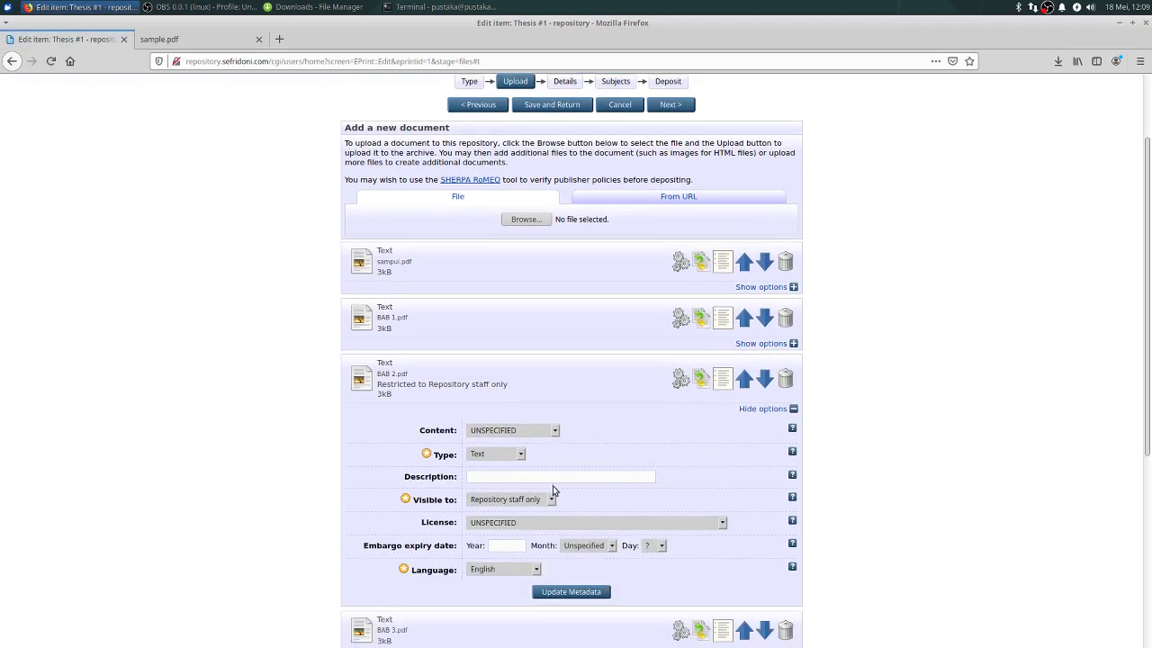
{"action": "left_click", "coordinate": [585, 591]}
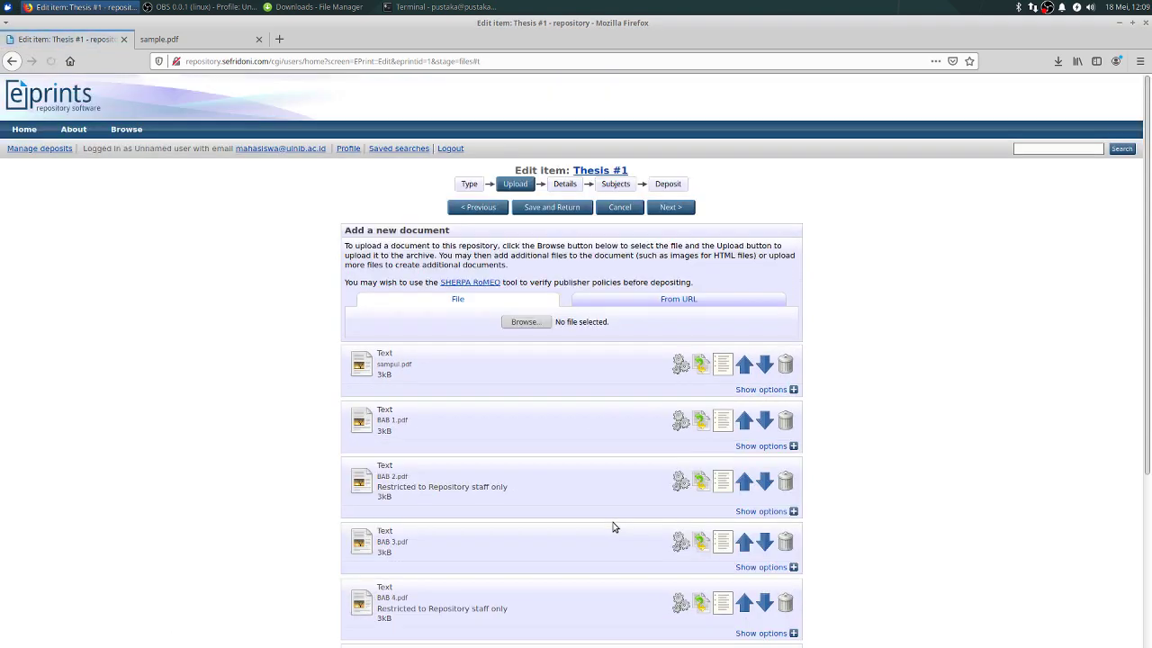
{"action": "scroll", "coordinate": [612, 525], "scroll_direction": "down", "scroll_amount": 5}
Step: Set File utuh.pdf's visibility to Repository staff only and update its metadata
{"action": "left_click", "coordinate": [793, 570]}
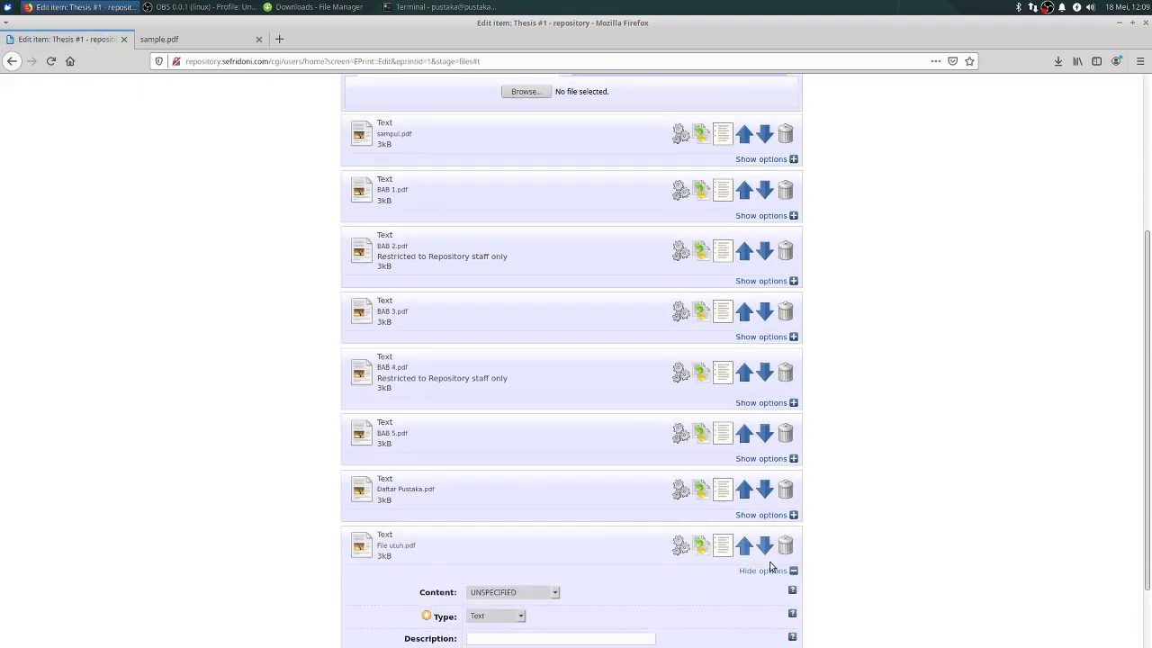
{"action": "scroll", "coordinate": [612, 540], "scroll_direction": "down", "scroll_amount": 3}
{"action": "left_click", "coordinate": [544, 492]}
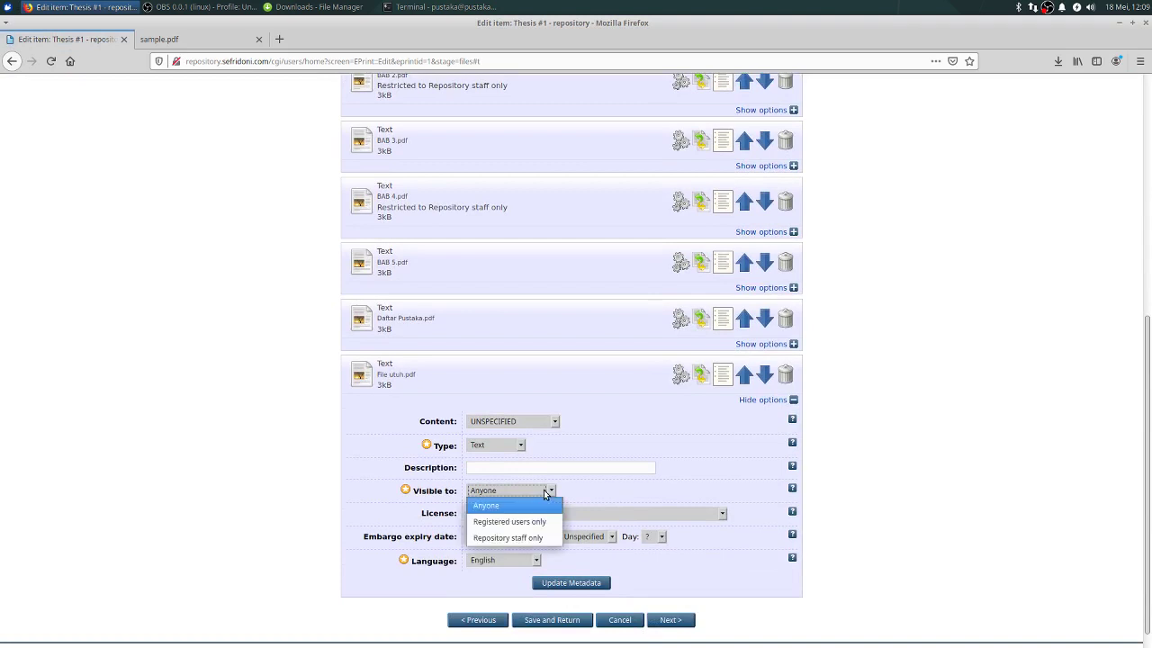
{"action": "left_click", "coordinate": [536, 538]}
{"action": "left_click", "coordinate": [571, 583]}
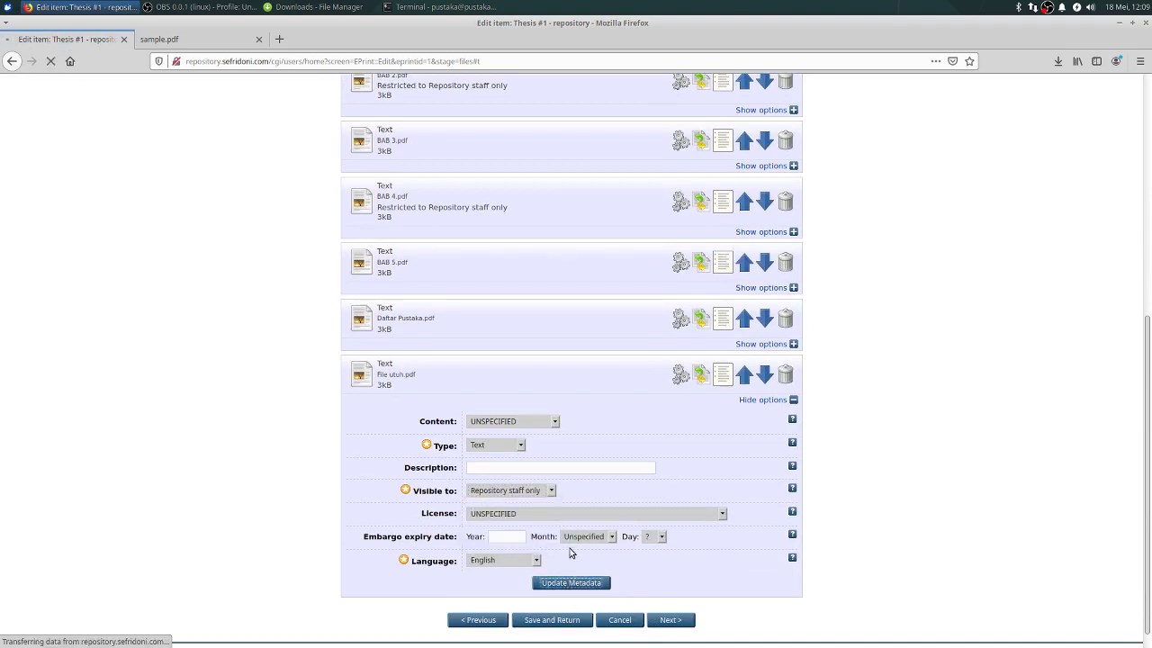
{"action": "scroll", "coordinate": [560, 309], "scroll_direction": "up", "scroll_amount": 4}
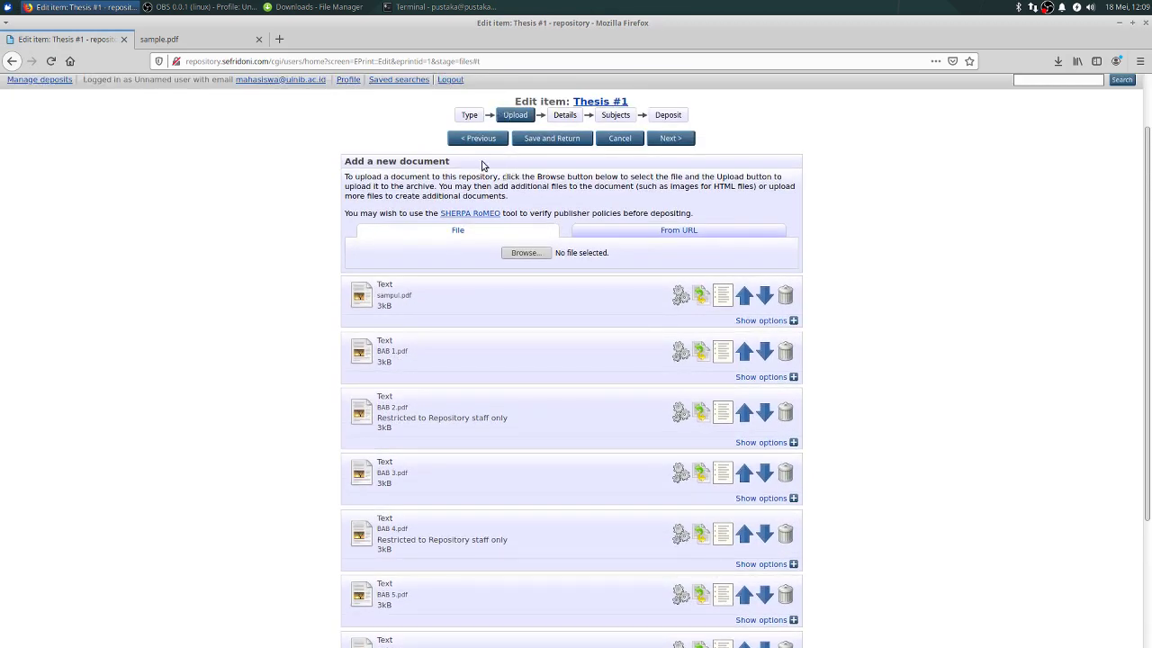
{"action": "scroll", "coordinate": [576, 319], "scroll_direction": "down", "scroll_amount": 4}
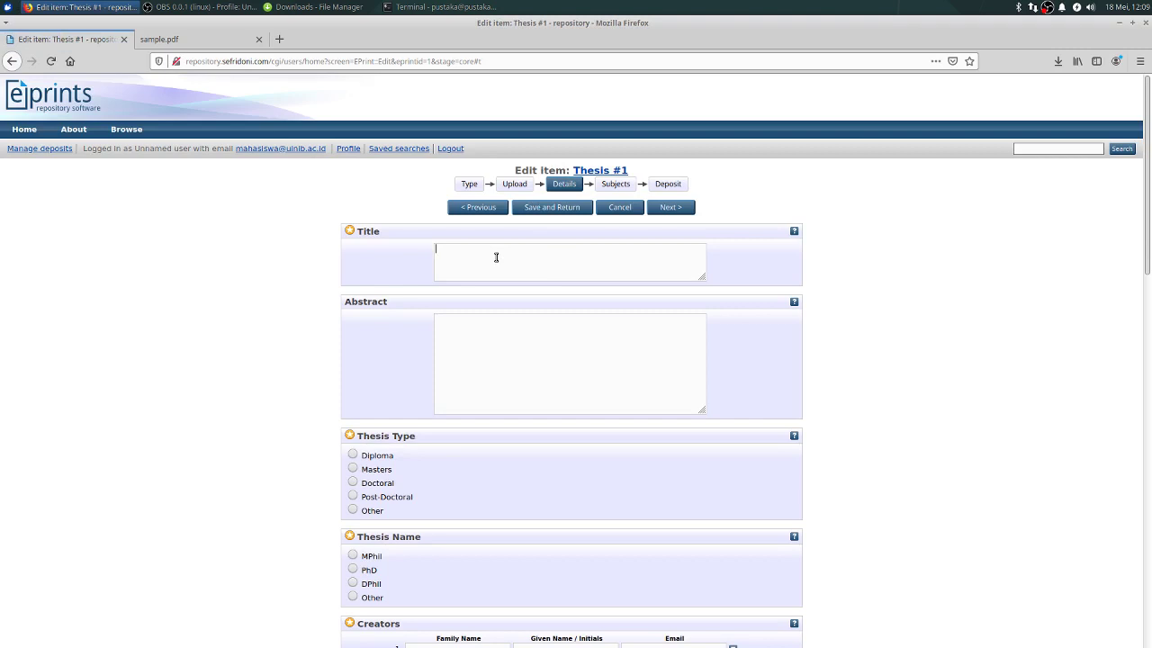
Step: Title the thesis 'Pengembangan ABCD di Kota A' with Thesis Type Diploma and Thesis Name Other
{"action": "left_click", "coordinate": [496, 257]}
{"action": "type", "text": "Pengembangan ABCD di Kota A"}
{"action": "scroll", "coordinate": [489, 348], "scroll_direction": "down", "scroll_amount": 3}
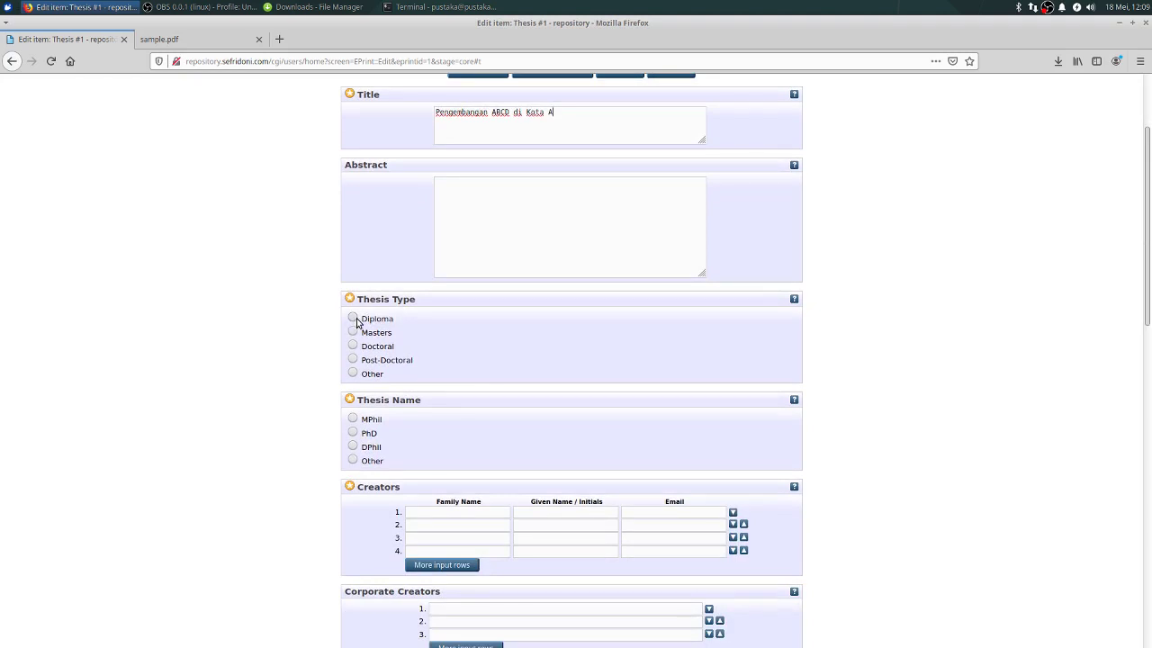
{"action": "left_click", "coordinate": [352, 318]}
{"action": "scroll", "coordinate": [389, 379], "scroll_direction": "down", "scroll_amount": 2}
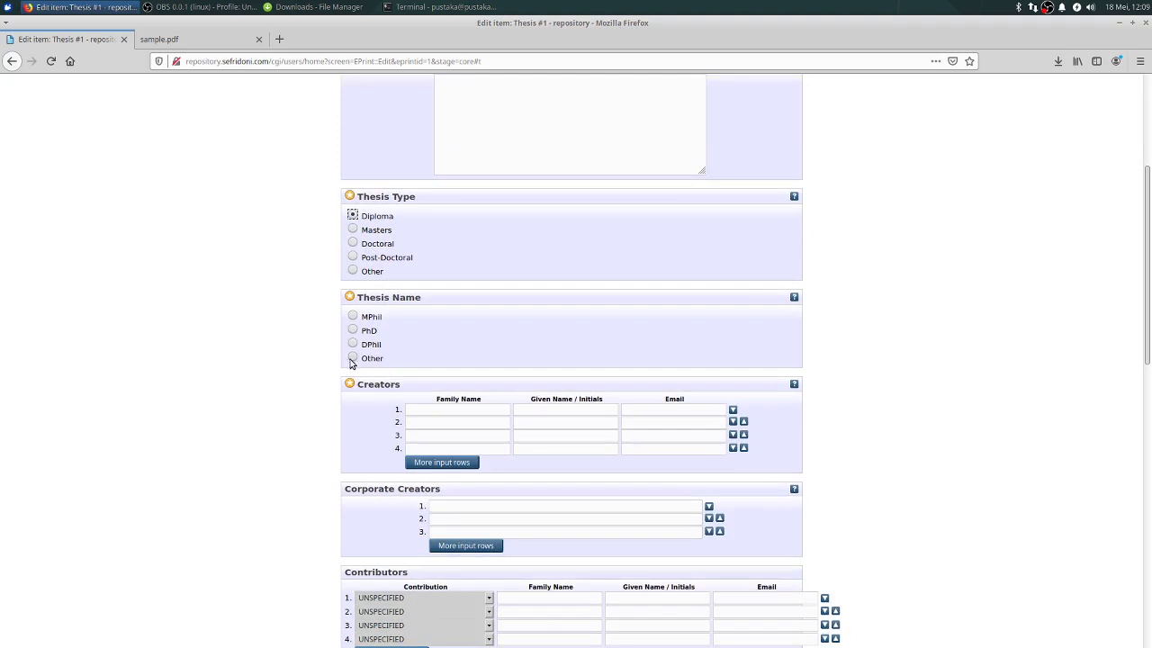
{"action": "left_click", "coordinate": [352, 358]}
Step: Fill in the first creator's given name and e-mail address
{"action": "key", "text": "Tab"}
{"action": "type", "text": "Don"}
{"action": "left_click", "coordinate": [683, 409]}
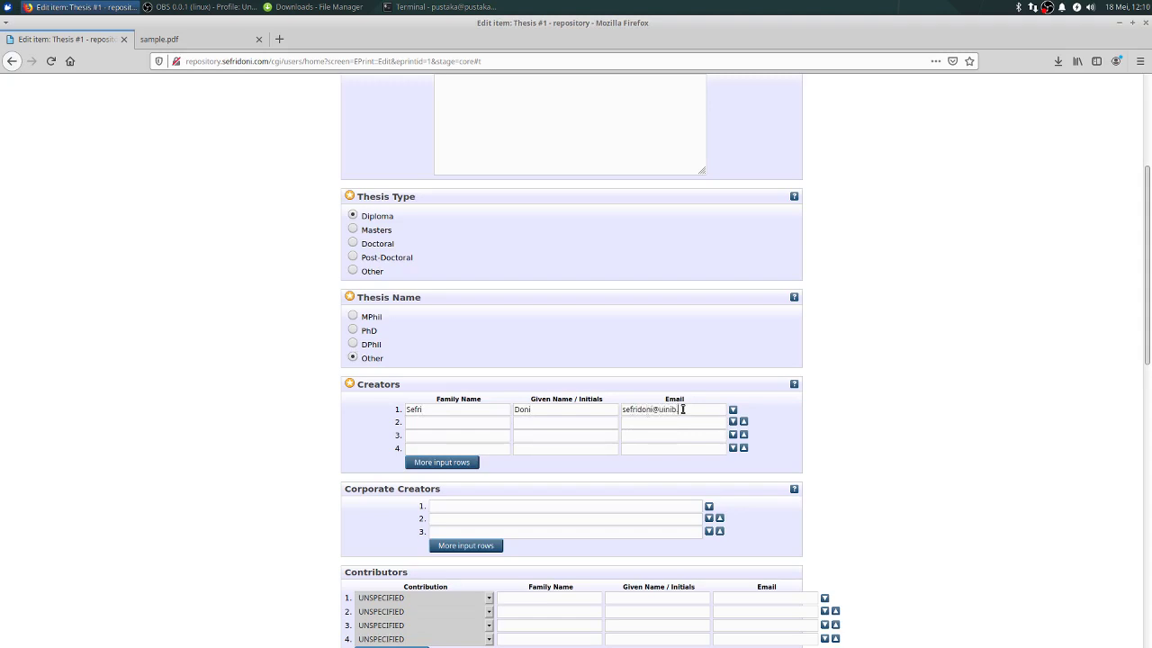
{"action": "scroll", "coordinate": [655, 432], "scroll_direction": "down", "scroll_amount": 3}
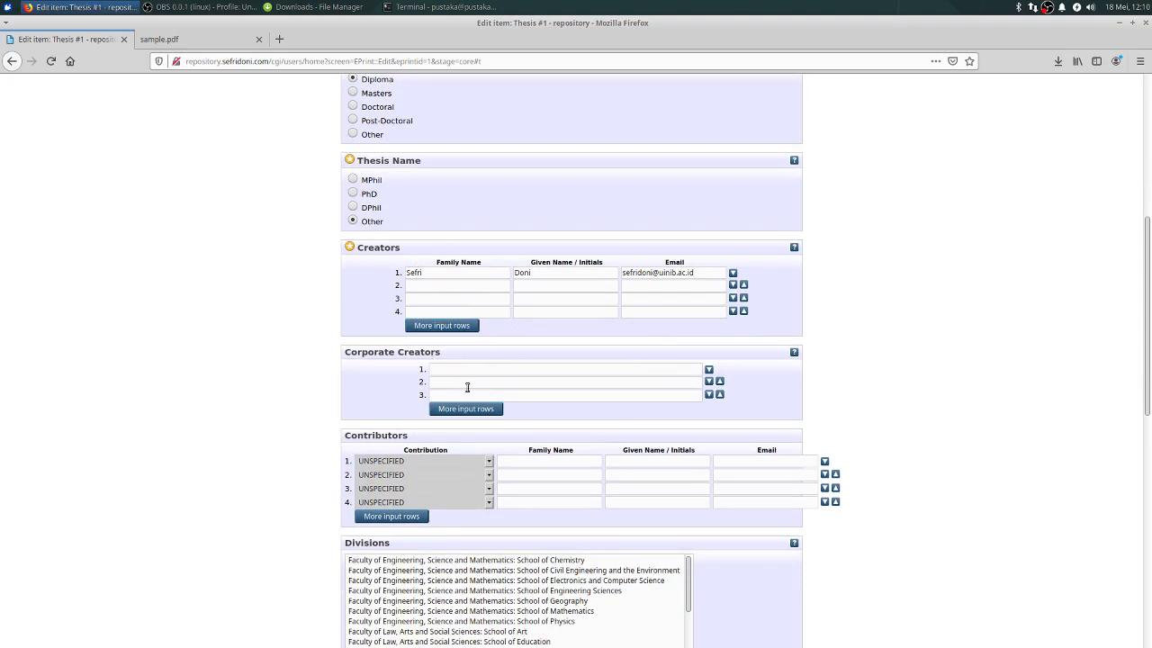
Step: Add the first contributor as a Thesis advisor with their family and given names
{"action": "scroll", "coordinate": [450, 374], "scroll_direction": "down", "scroll_amount": 2}
{"action": "left_click", "coordinate": [489, 360]}
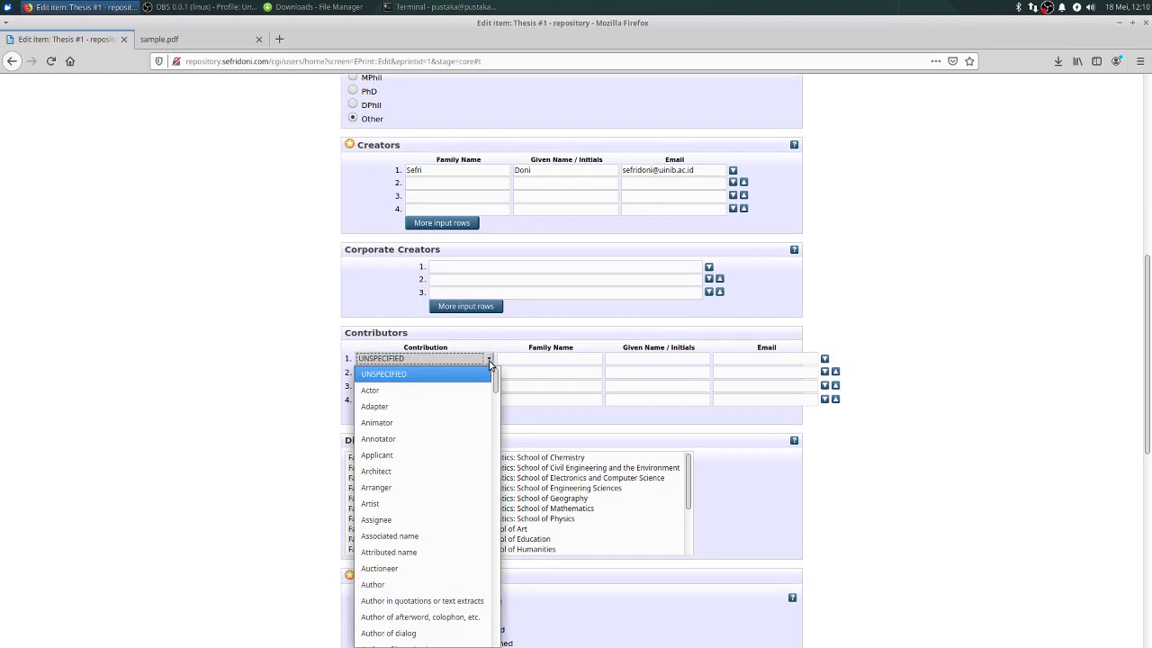
{"action": "scroll", "coordinate": [450, 442], "scroll_direction": "down", "scroll_amount": 15}
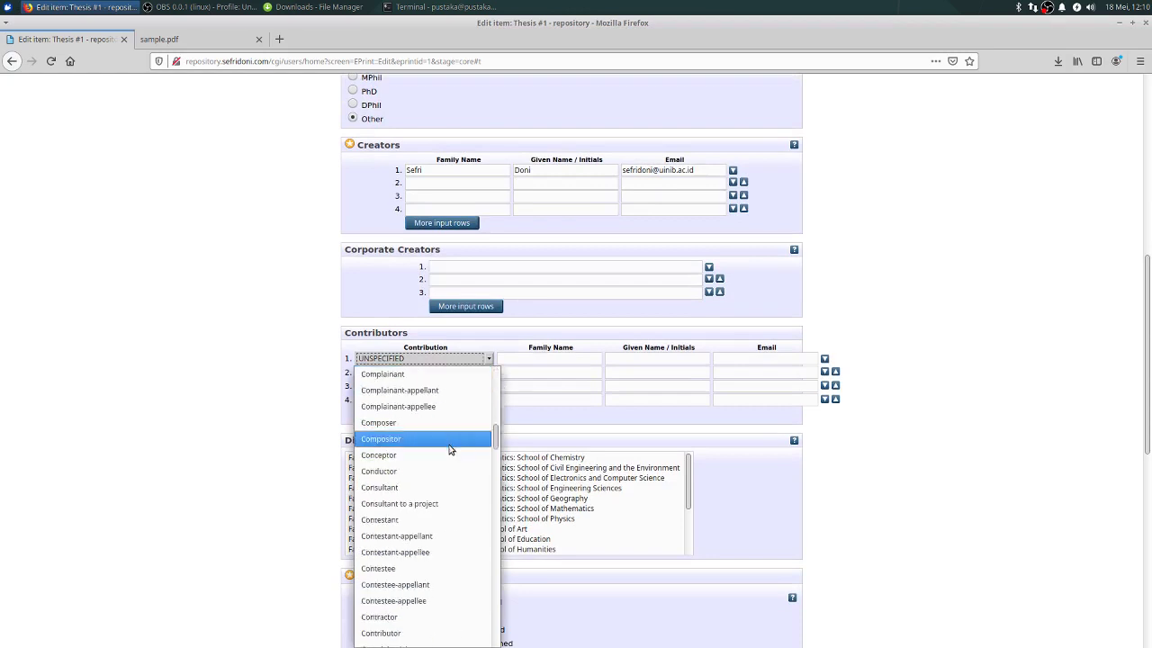
{"action": "scroll", "coordinate": [455, 477], "scroll_direction": "down", "scroll_amount": 15}
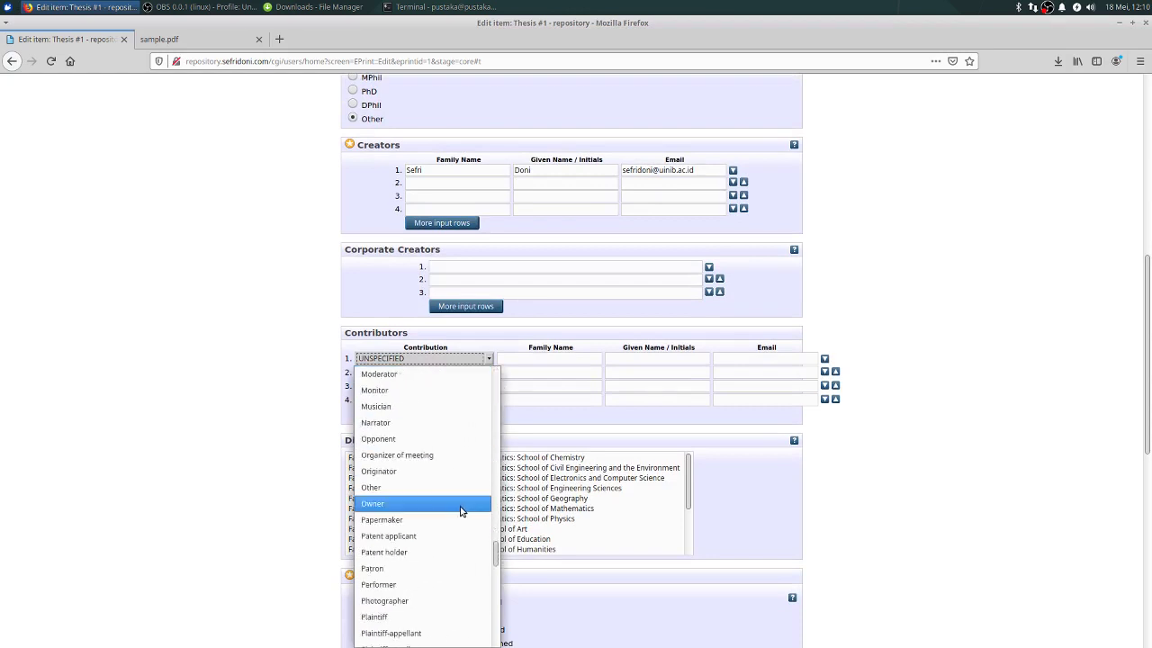
{"action": "scroll", "coordinate": [454, 517], "scroll_direction": "down", "scroll_amount": 15}
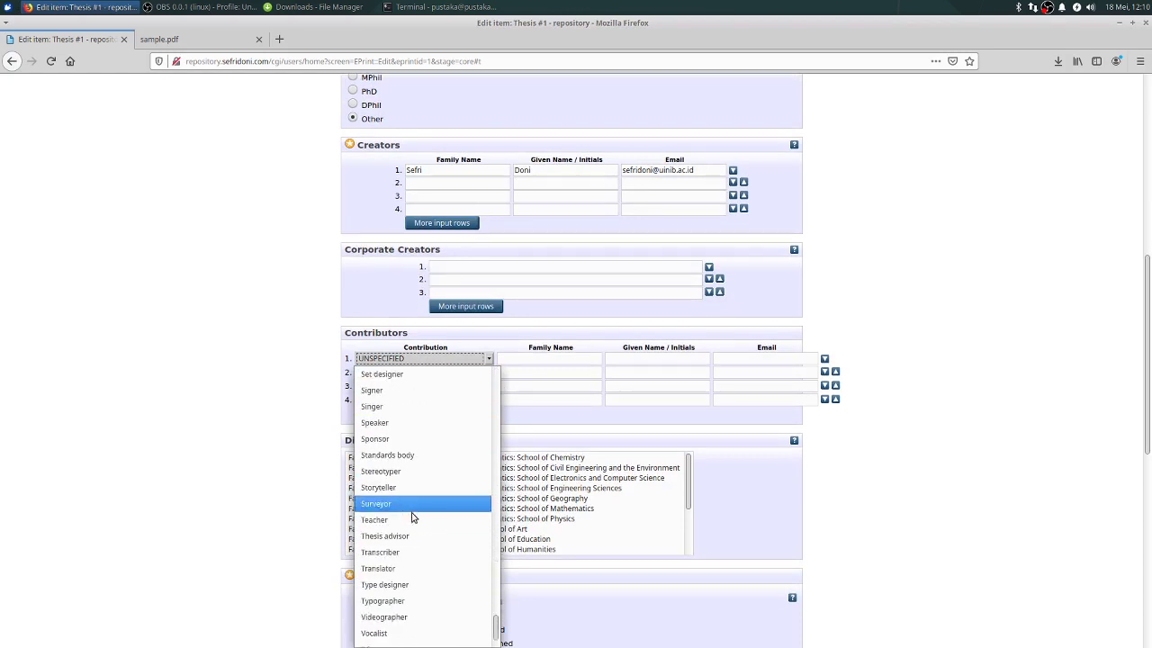
{"action": "scroll", "coordinate": [418, 548], "scroll_direction": "down", "scroll_amount": 1}
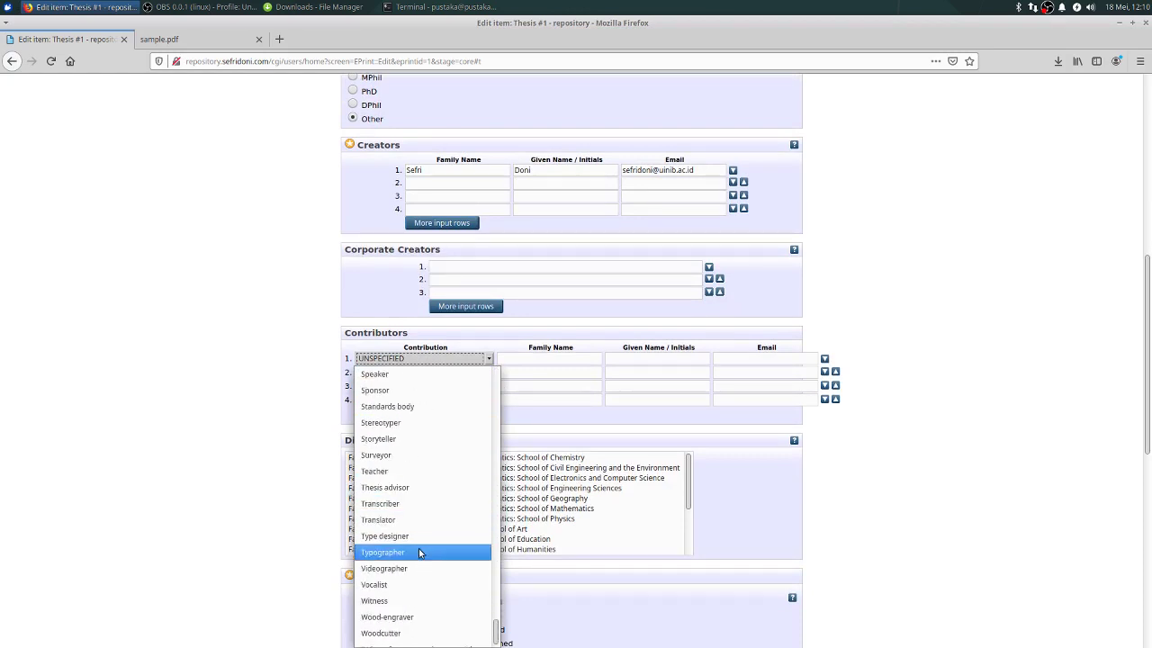
{"action": "left_click", "coordinate": [417, 487]}
{"action": "left_click", "coordinate": [552, 362]}
{"action": "type", "text": "E"}
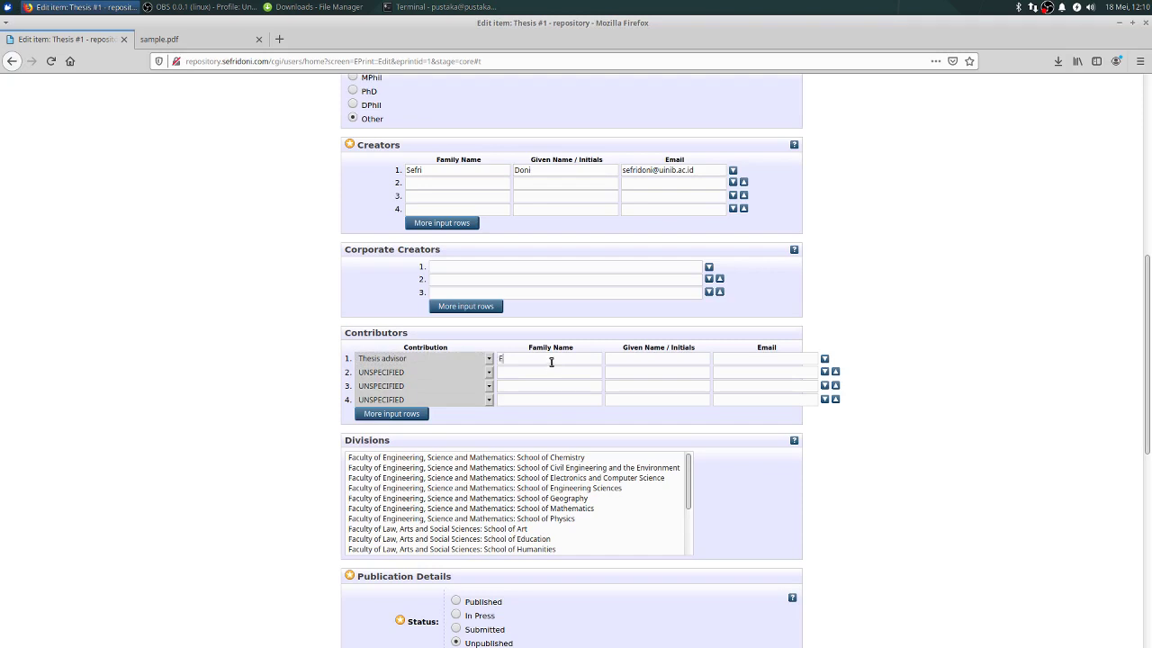
{"action": "type", "text": "rida"}
{"action": "left_click", "coordinate": [644, 357]}
{"action": "type", "text": "Eridaer"}
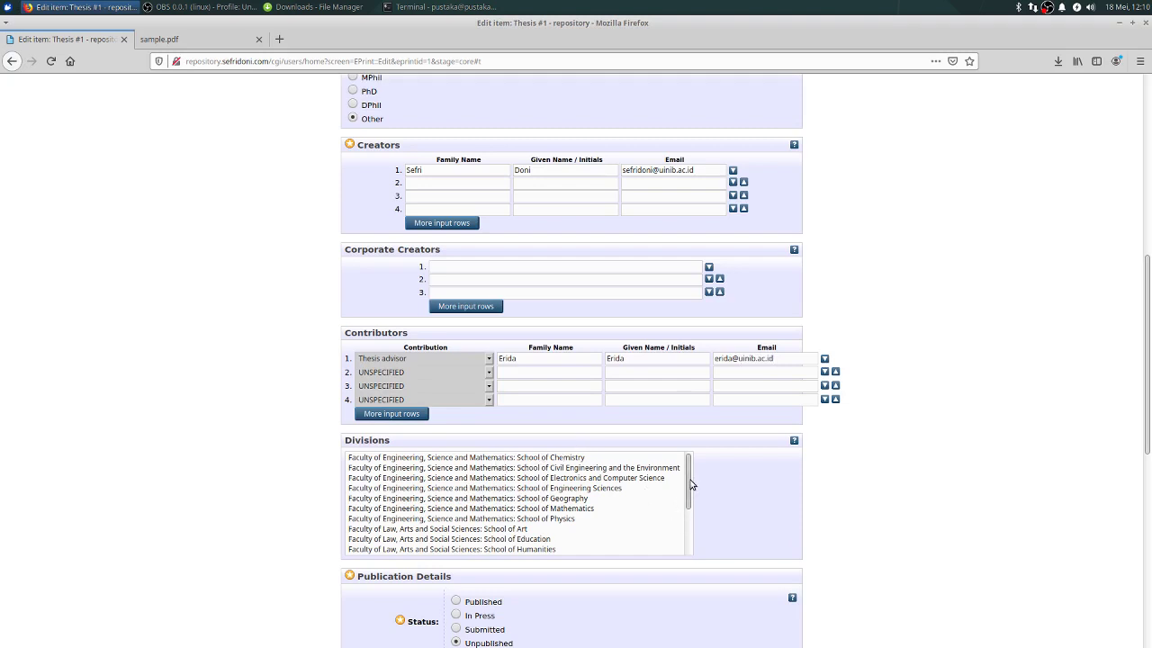
Step: Assign the item to the School of Chemistry division
{"action": "mouse_move", "coordinate": [689, 480]}
{"action": "left_mouse_down"}
{"action": "mouse_move", "coordinate": [689, 492]}
{"action": "mouse_move", "coordinate": [693, 473]}
{"action": "left_mouse_up"}
{"action": "left_click", "coordinate": [511, 459]}
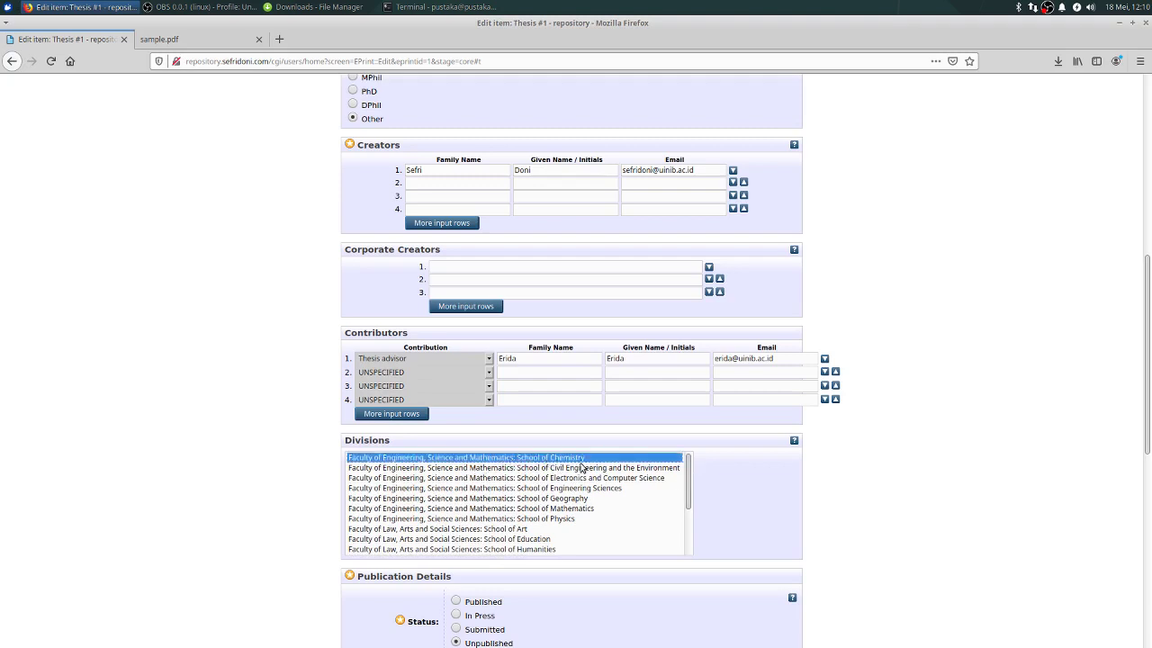
{"action": "scroll", "coordinate": [378, 512], "scroll_direction": "down", "scroll_amount": 2}
Step: Mark the thesis Published with a publication date of 13 February 2020
{"action": "left_click", "coordinate": [456, 499]}
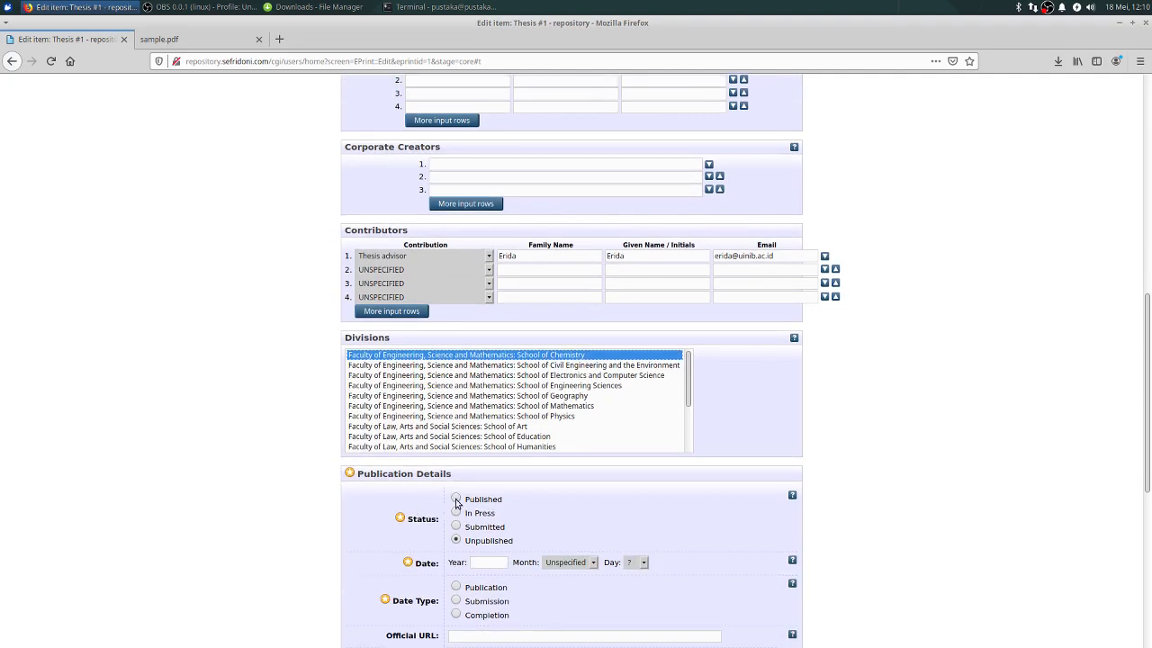
{"action": "scroll", "coordinate": [490, 504], "scroll_direction": "down", "scroll_amount": 2}
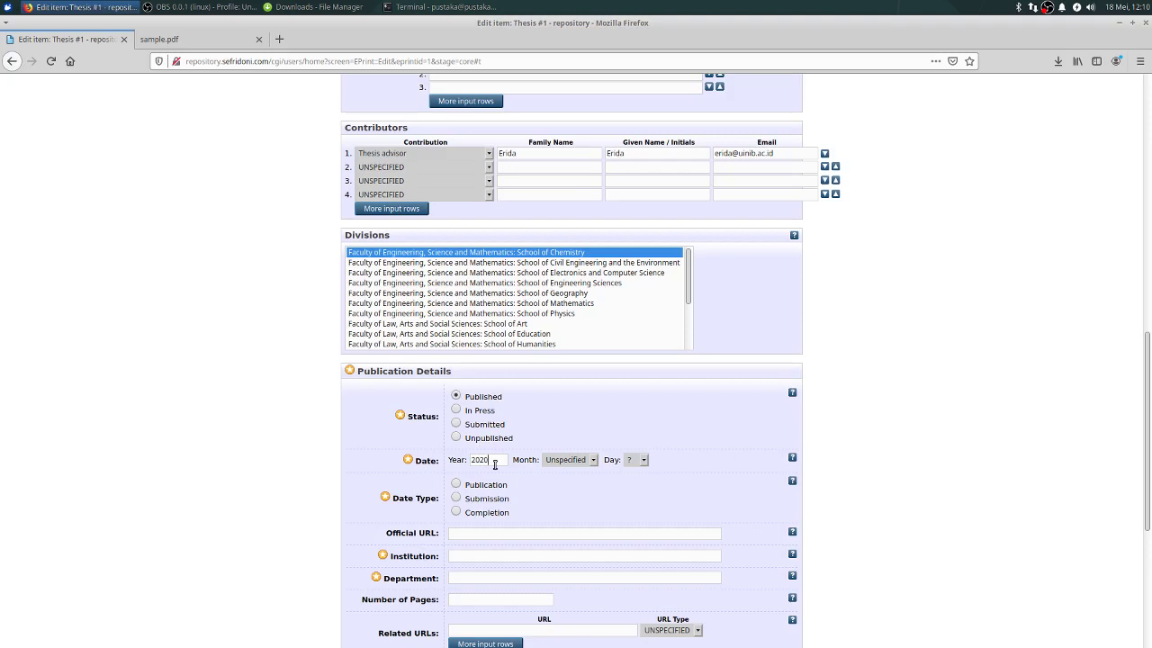
{"action": "left_click", "coordinate": [585, 459]}
{"action": "left_click", "coordinate": [564, 281]}
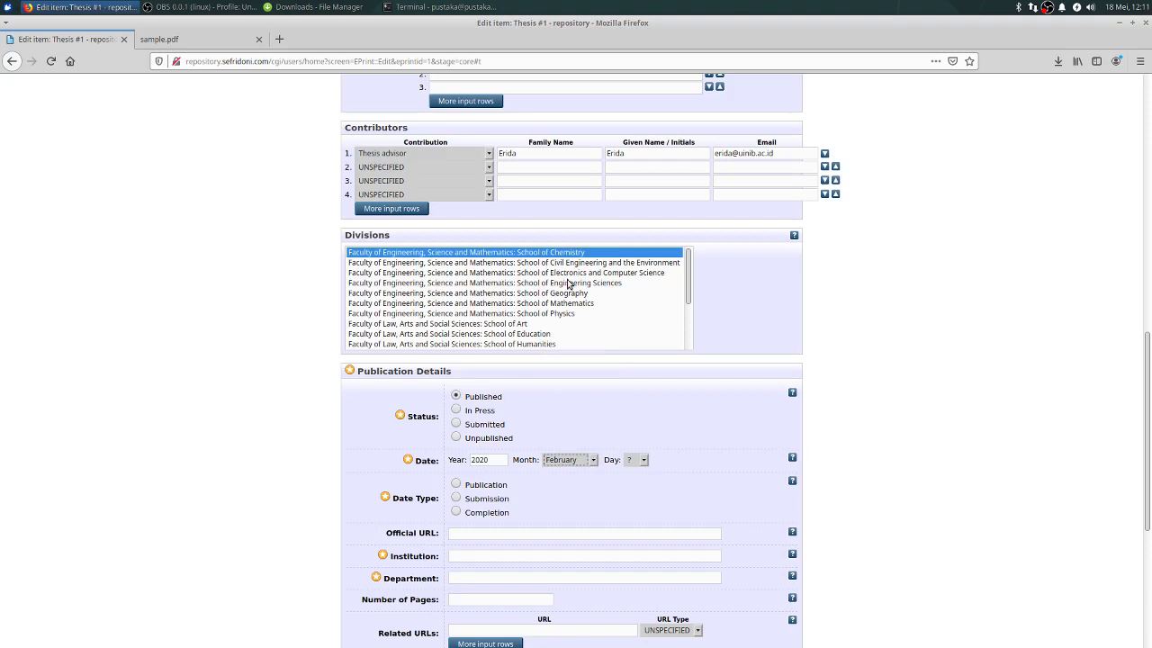
{"action": "left_click", "coordinate": [635, 460]}
{"action": "left_click", "coordinate": [635, 347]}
{"action": "left_click", "coordinate": [457, 486]}
{"action": "scroll", "coordinate": [491, 553], "scroll_direction": "down", "scroll_amount": 2}
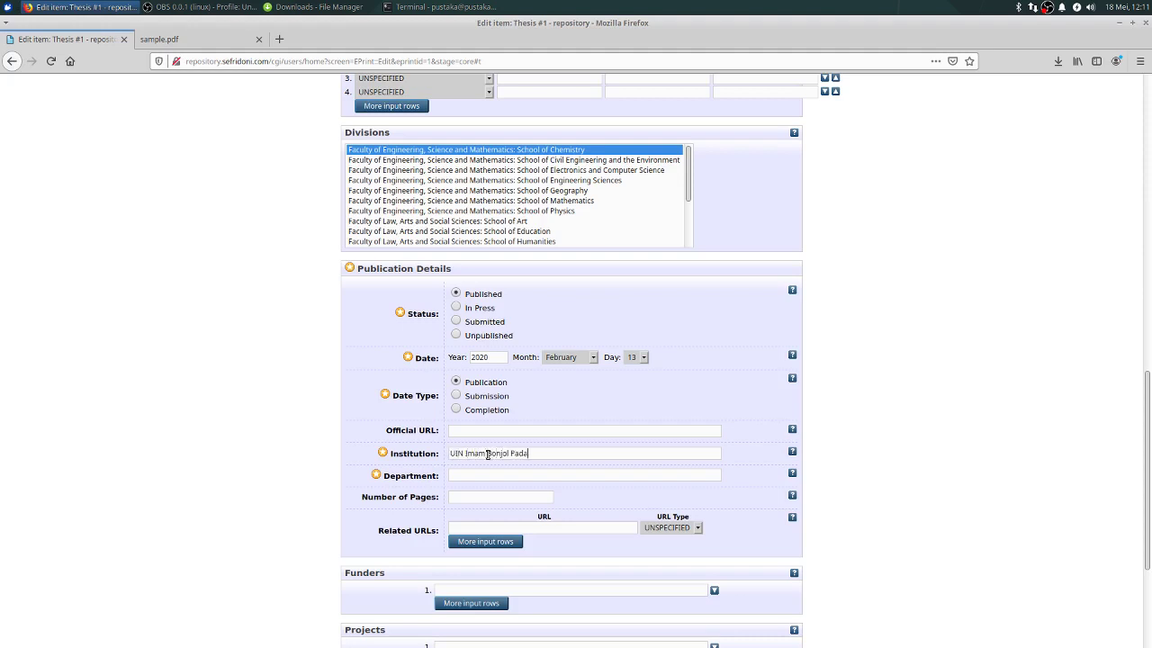
Step: Fill in institution UIN Imam Bonjol Padang and department Ilmu Perpustakaan, then continue to subjects
{"action": "left_click", "coordinate": [484, 475]}
{"action": "scroll", "coordinate": [468, 468], "scroll_direction": "down", "scroll_amount": 2}
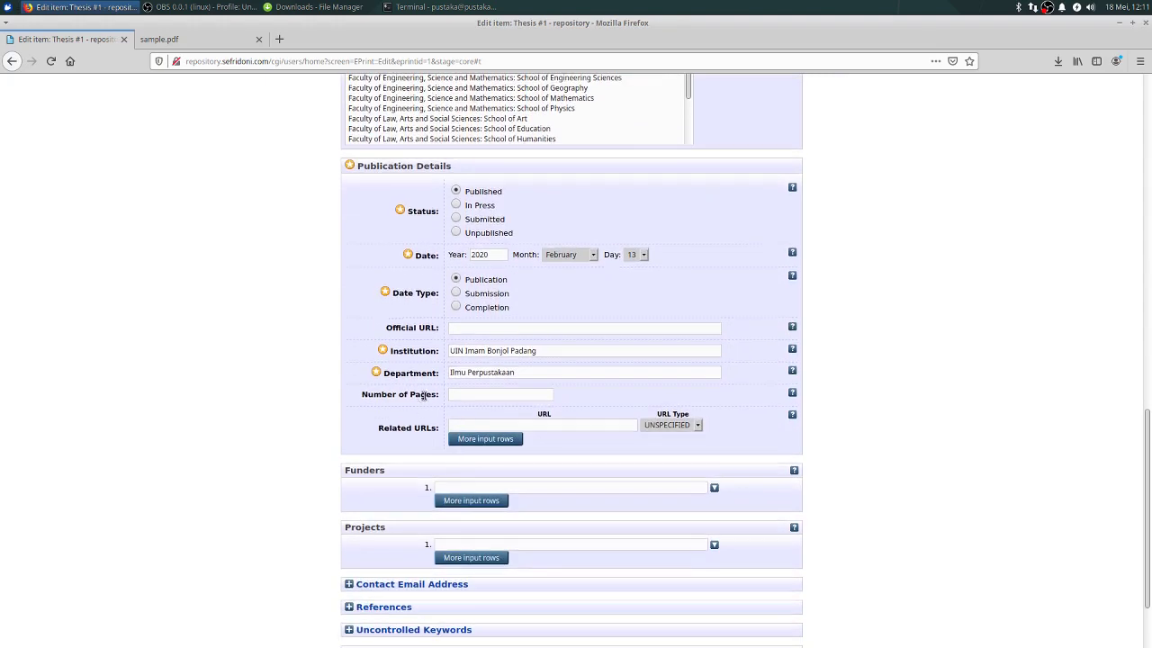
{"action": "scroll", "coordinate": [477, 442], "scroll_direction": "down", "scroll_amount": 2}
{"action": "scroll", "coordinate": [455, 382], "scroll_direction": "up", "scroll_amount": 3}
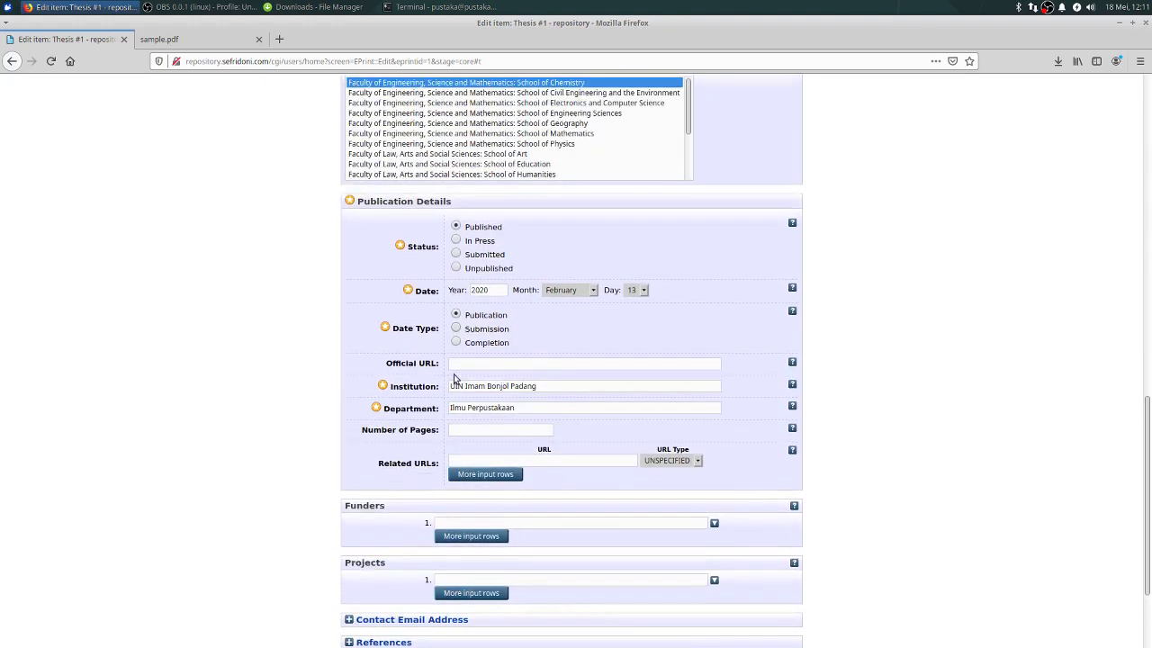
{"action": "scroll", "coordinate": [563, 545], "scroll_direction": "down", "scroll_amount": 3}
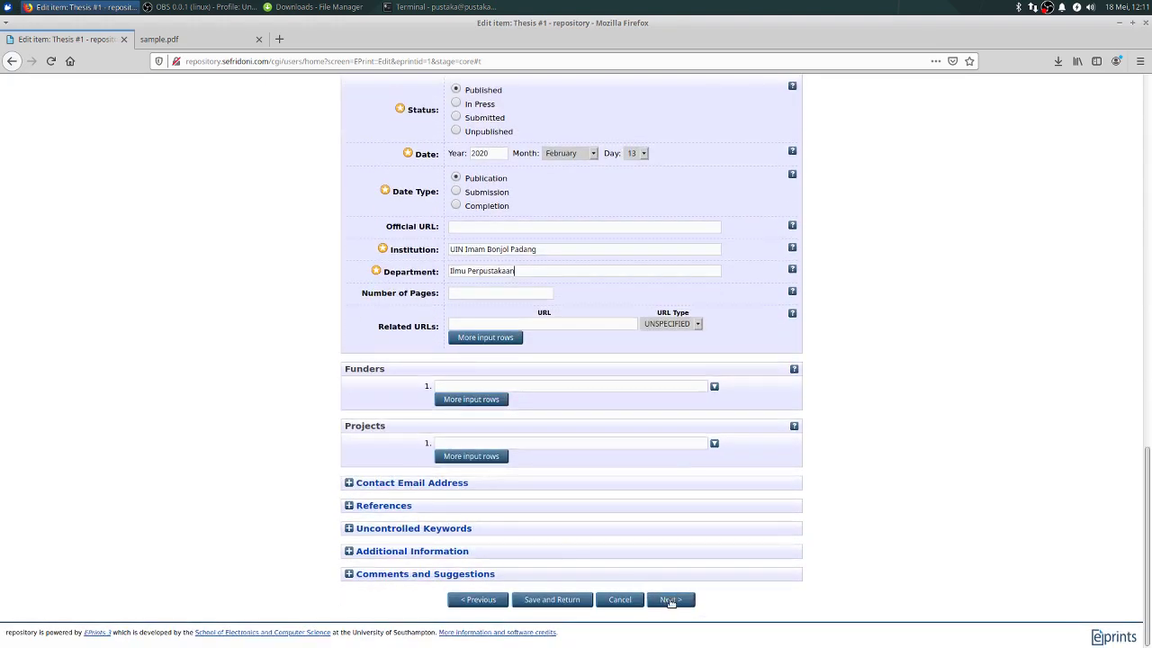
{"action": "left_click", "coordinate": [671, 601]}
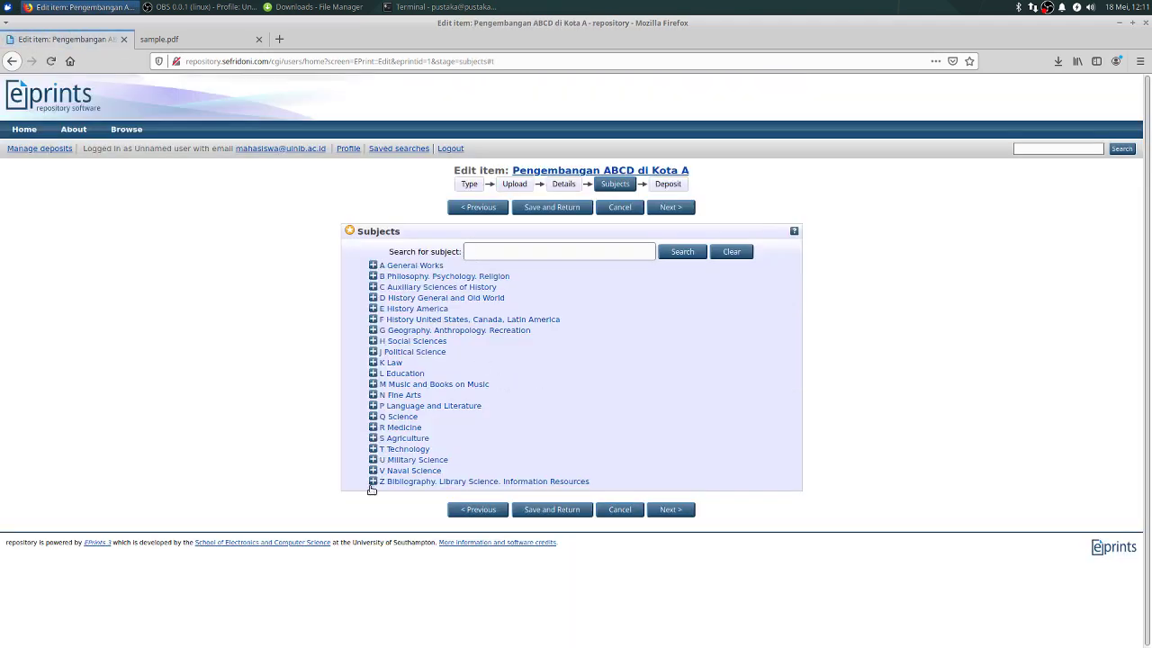
Step: Add Z719 Libraries (General) from the Z Bibliography subjects and continue to the deposit page
{"action": "left_click", "coordinate": [373, 481]}
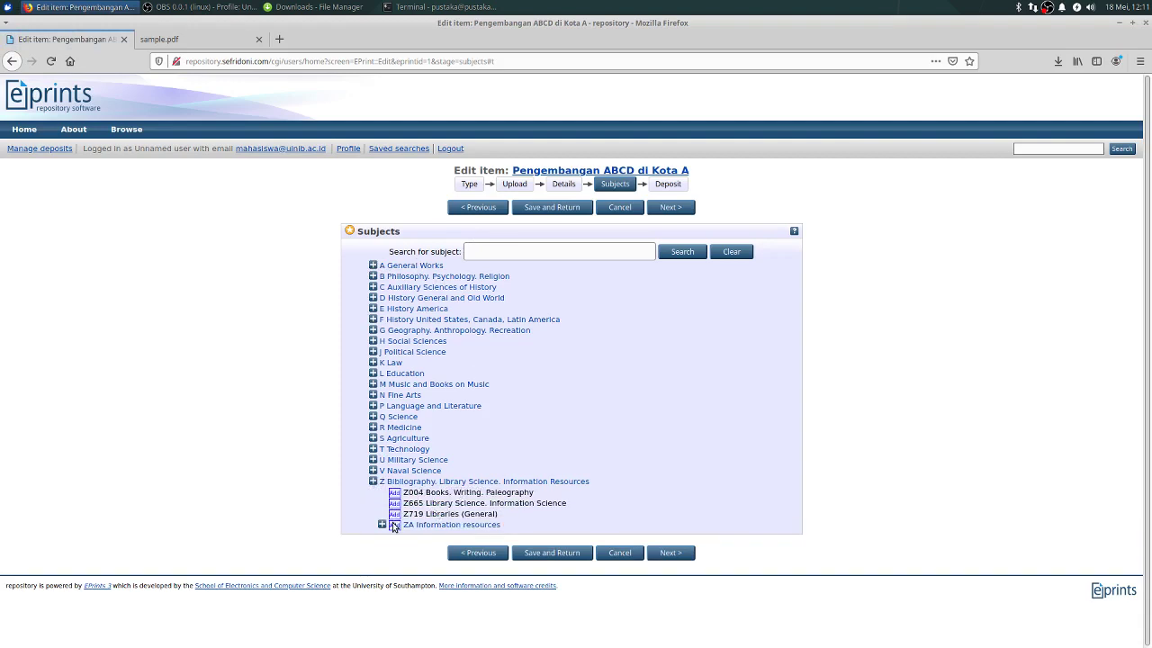
{"action": "left_click", "coordinate": [395, 514]}
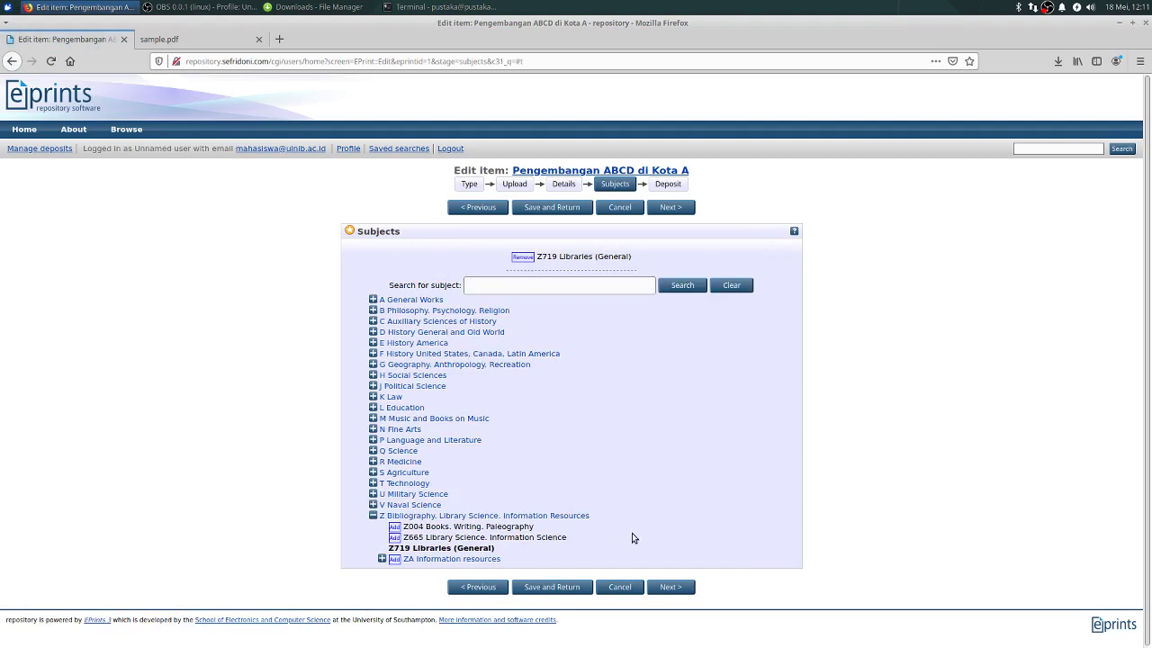
{"action": "left_click", "coordinate": [671, 588]}
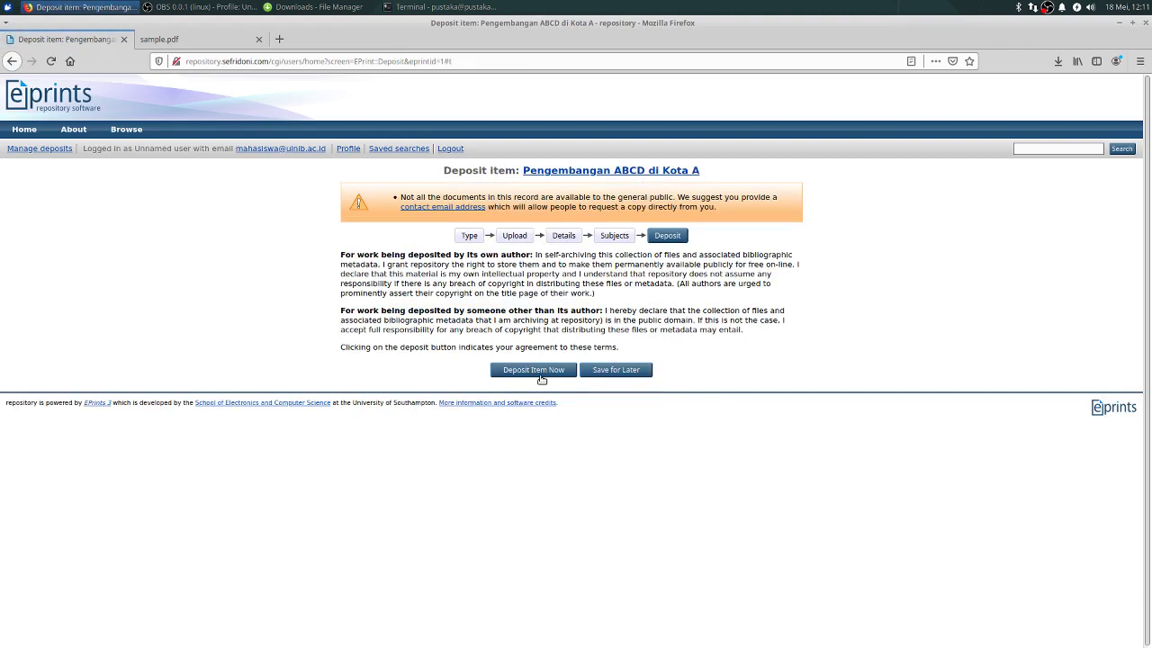
Step: Deposit the thesis, accepting the terms, and check the item page's web address
{"action": "left_click", "coordinate": [542, 373]}
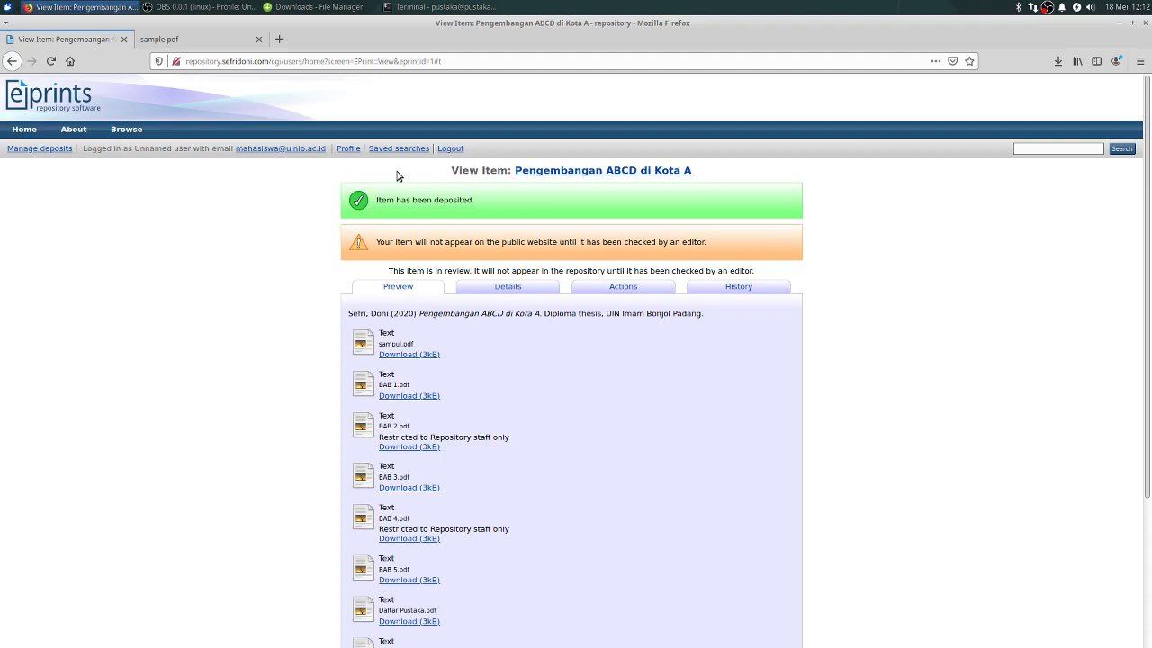
{"action": "left_click", "coordinate": [412, 63]}
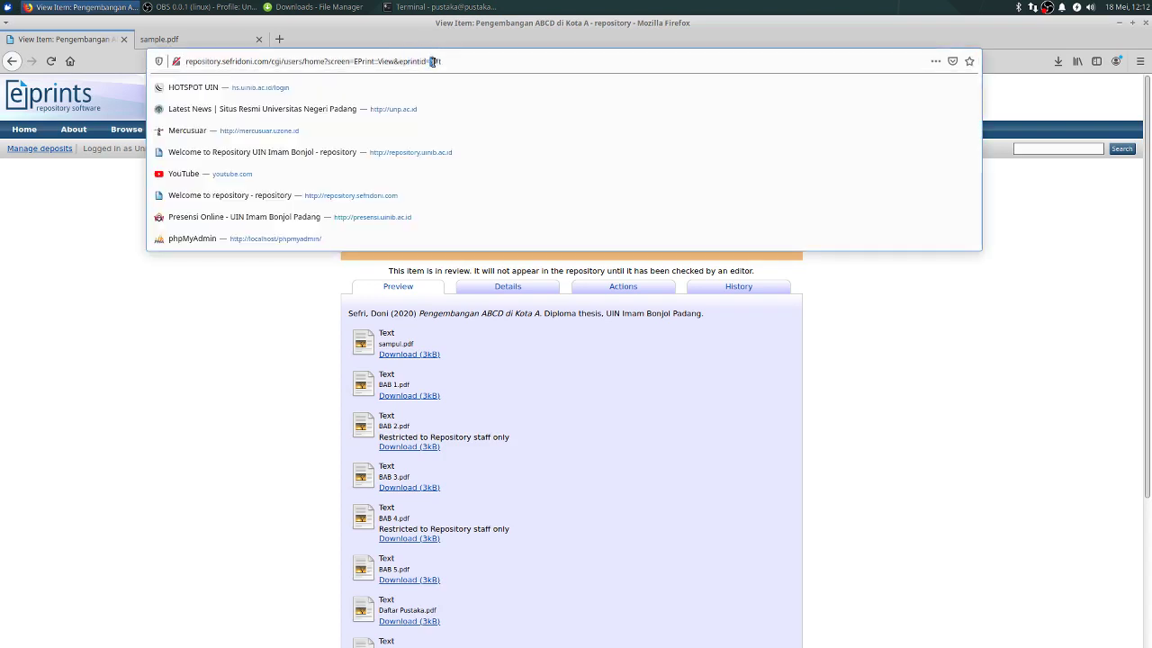
{"action": "left_click", "coordinate": [284, 314]}
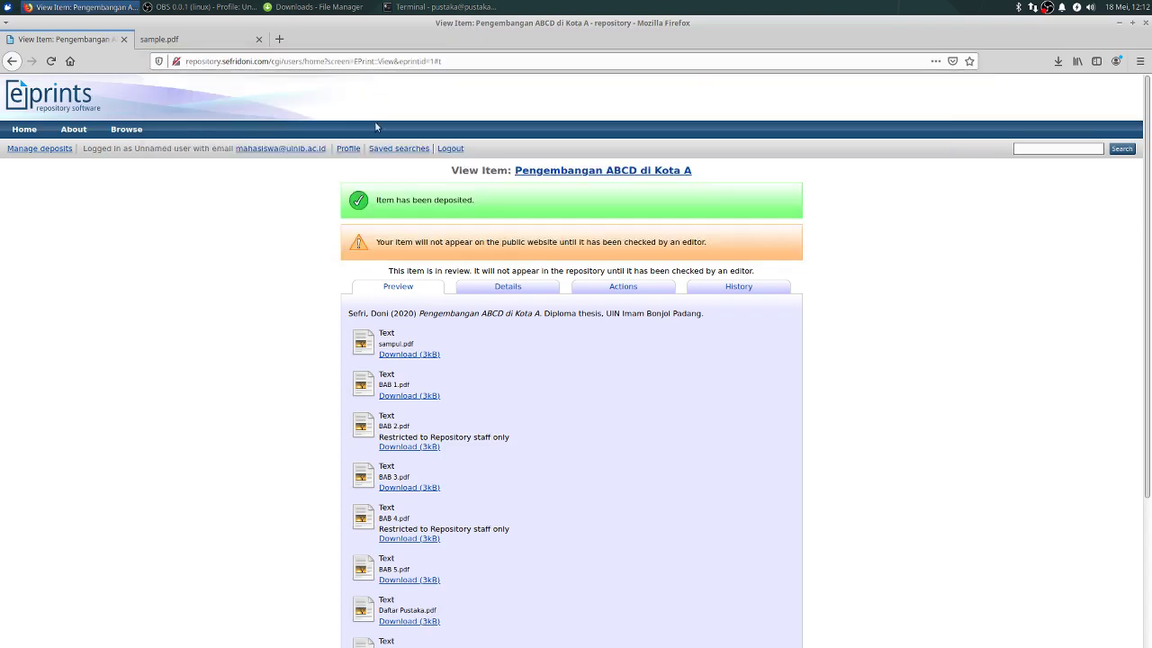
Step: Log out of the depositor account and sign in as admin
{"action": "left_click", "coordinate": [450, 149]}
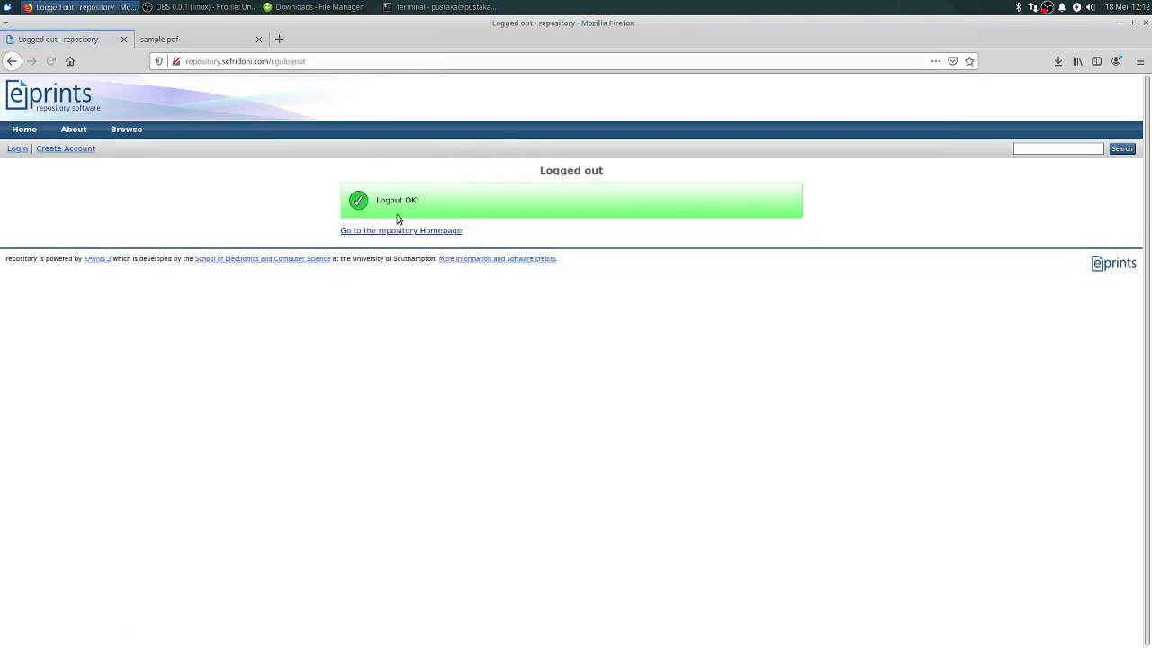
{"action": "left_click", "coordinate": [17, 149]}
{"action": "left_click", "coordinate": [521, 213]}
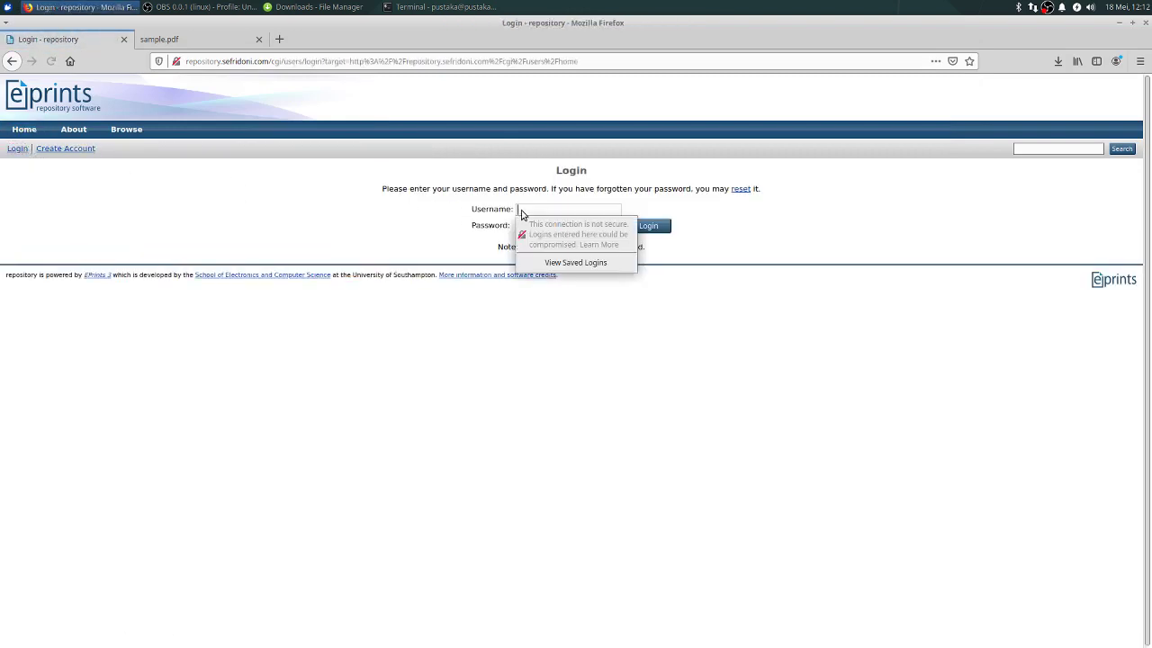
{"action": "type", "text": "admin"}
{"action": "key", "text": "Tab"}
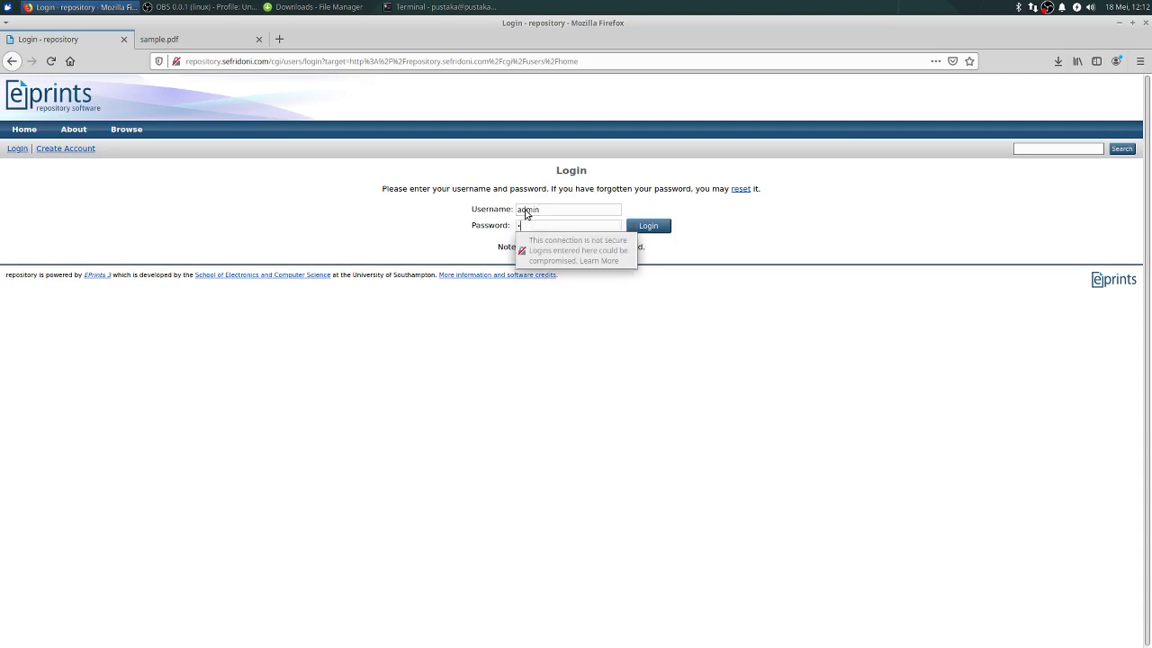
{"action": "key", "text": "Return"}
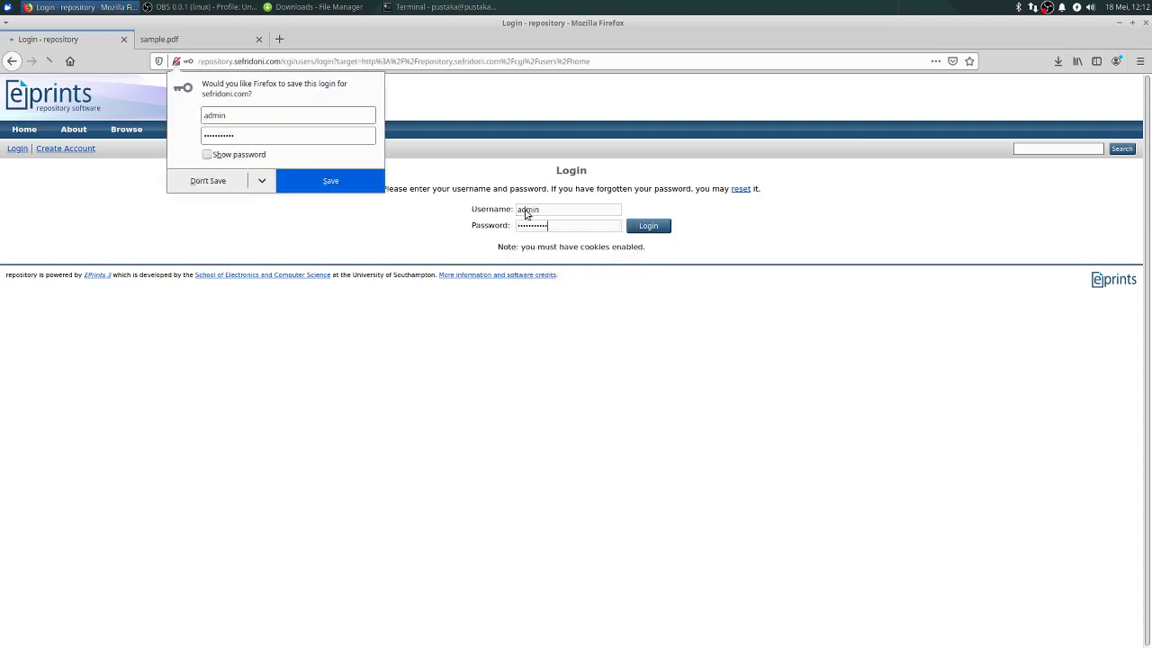
{"action": "left_click", "coordinate": [225, 183]}
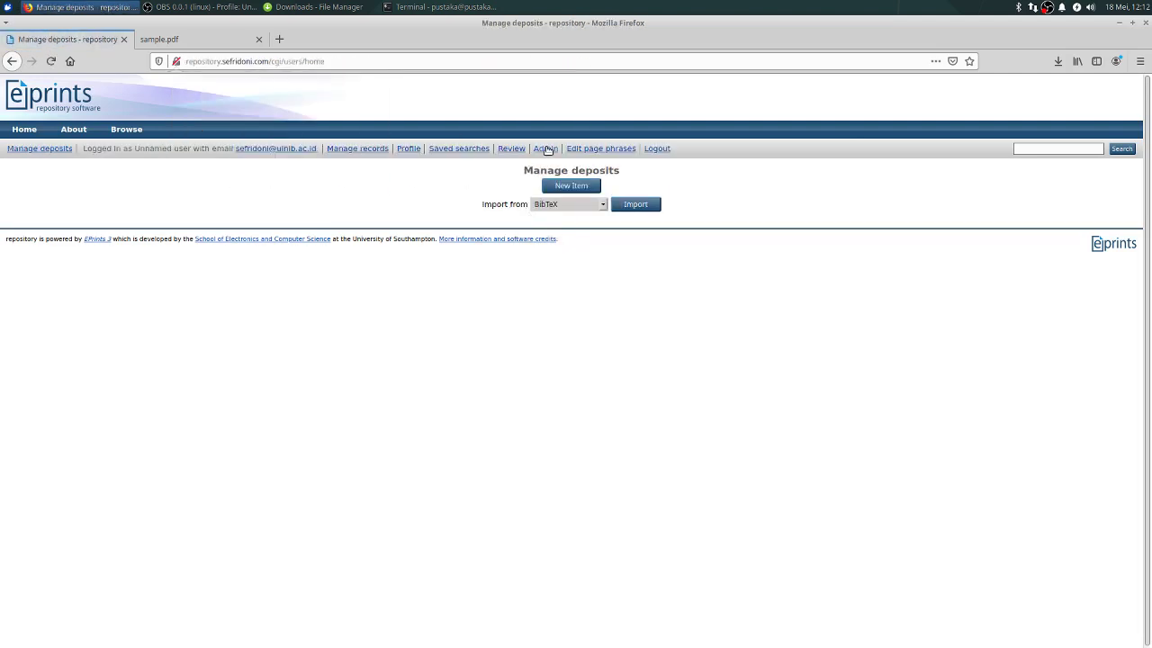
Step: Create a new user account of type Editor from the system administration tools
{"action": "left_click", "coordinate": [545, 149]}
{"action": "left_click", "coordinate": [590, 184]}
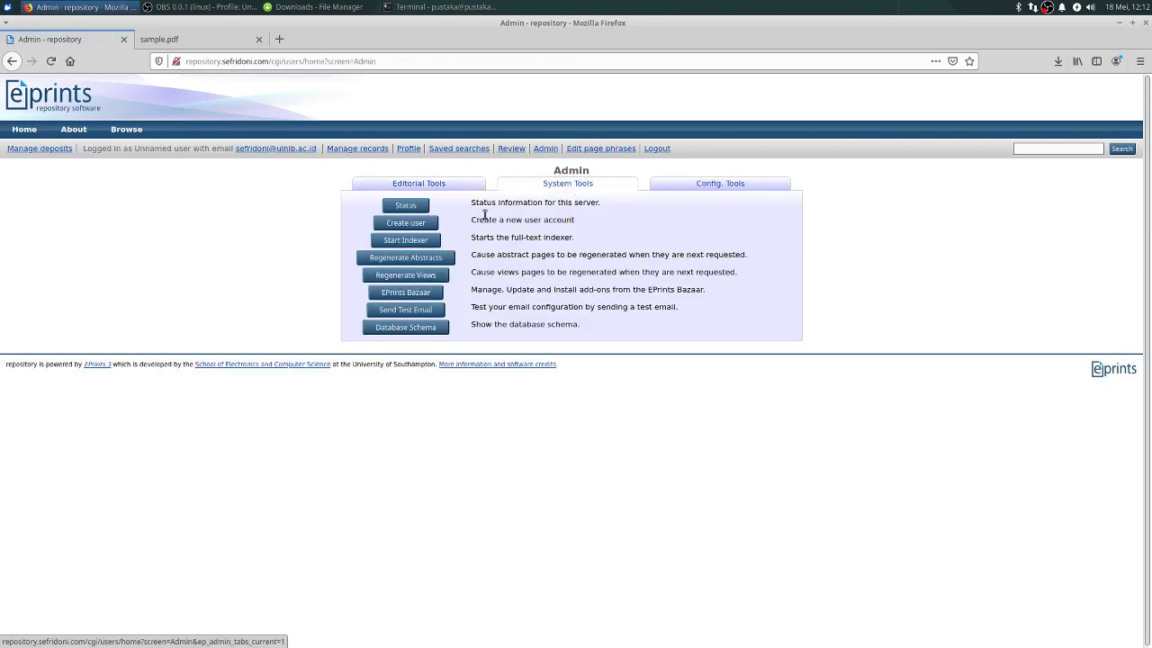
{"action": "left_click", "coordinate": [411, 226]}
{"action": "left_click", "coordinate": [557, 208]}
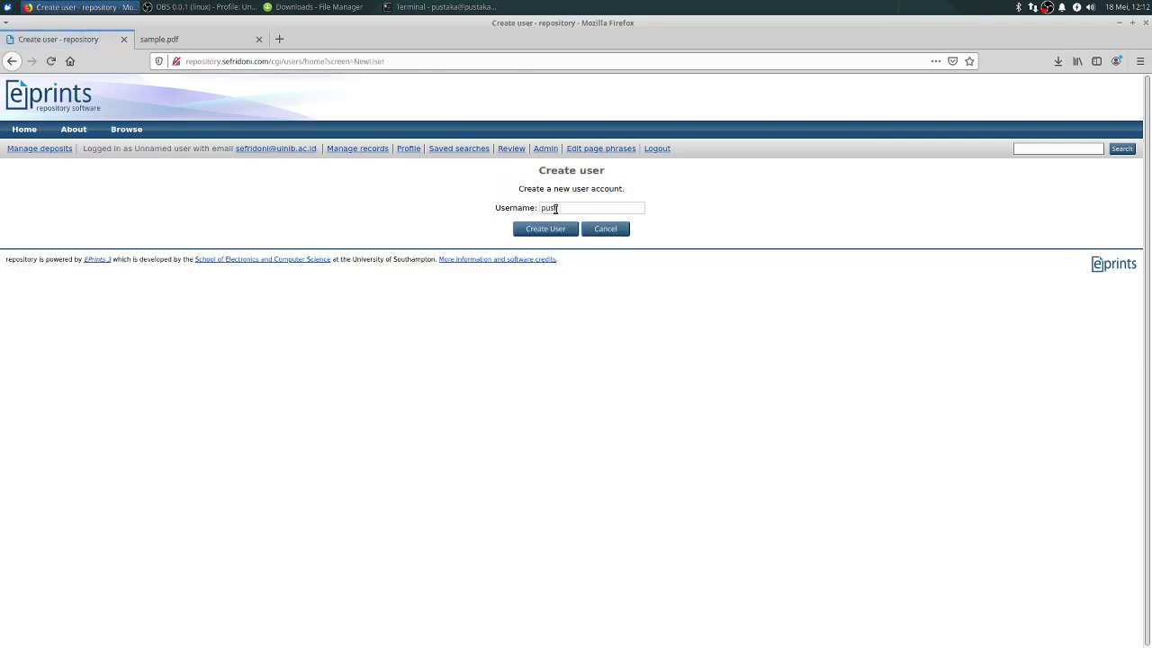
{"action": "key", "text": "ctrl+a"}
{"action": "left_click", "coordinate": [558, 231]}
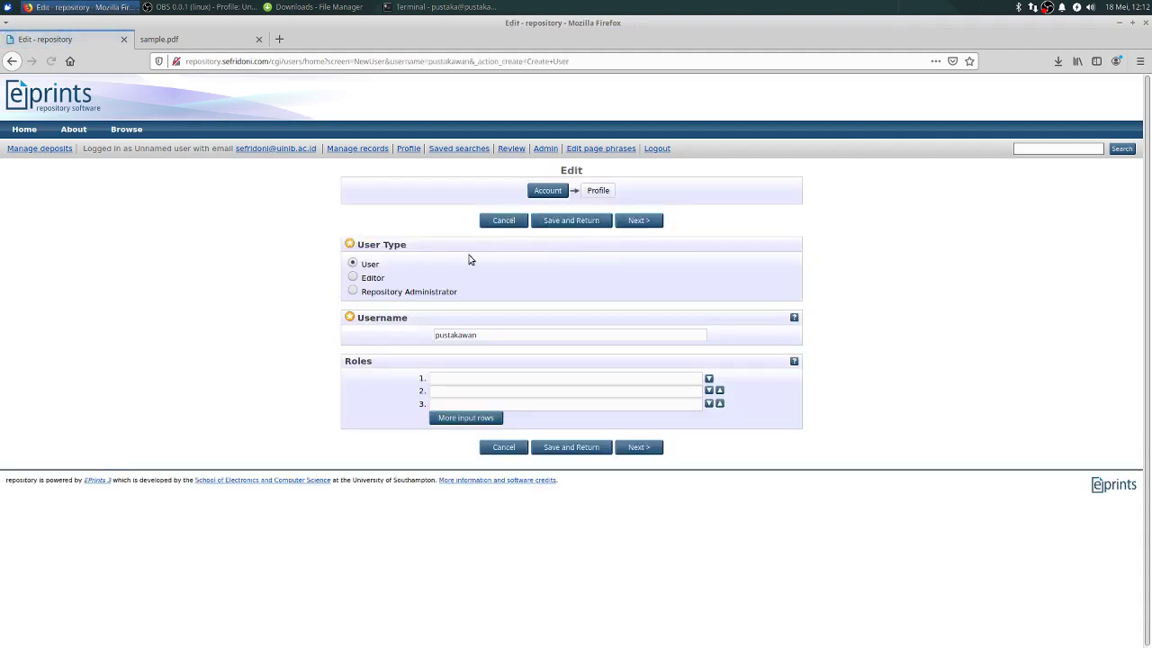
{"action": "left_click", "coordinate": [371, 279]}
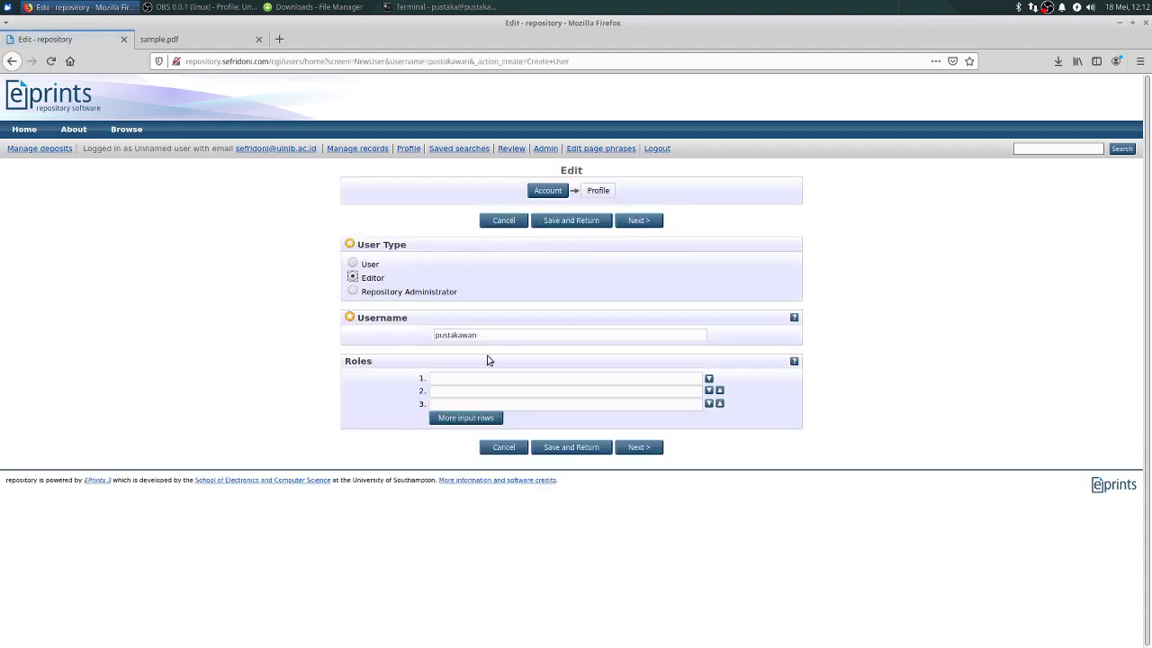
{"action": "left_click", "coordinate": [638, 221]}
Step: Enter the new editor's e-mail and password and save the profile
{"action": "left_click", "coordinate": [514, 270]}
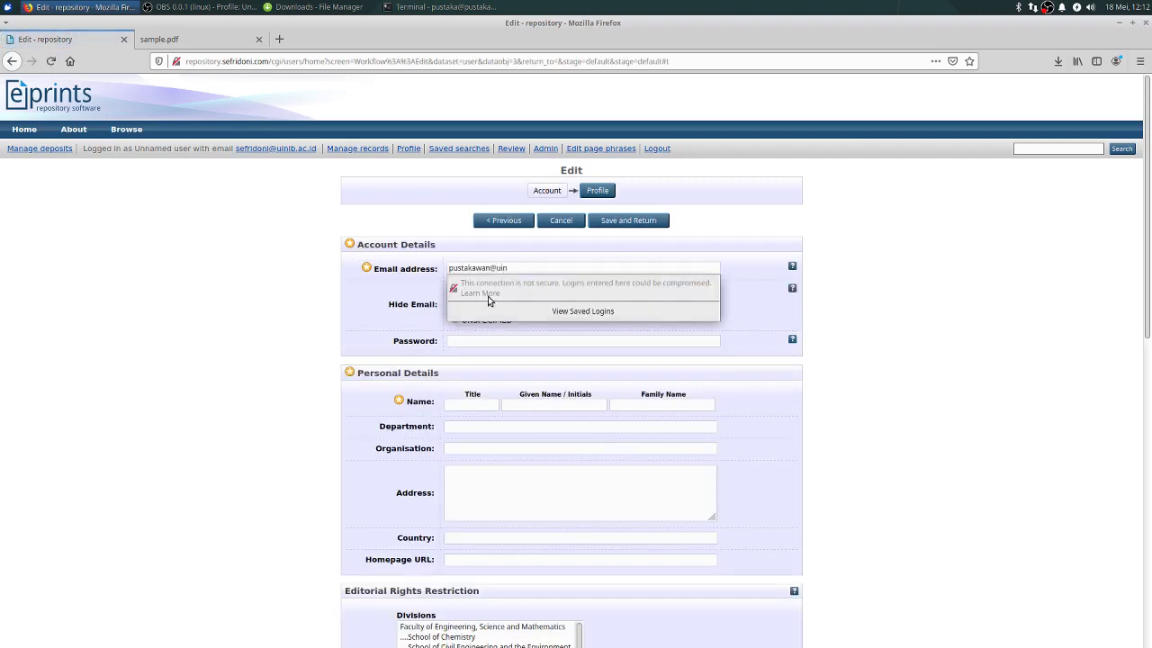
{"action": "left_click", "coordinate": [484, 346]}
{"action": "type", "text": "**********"}
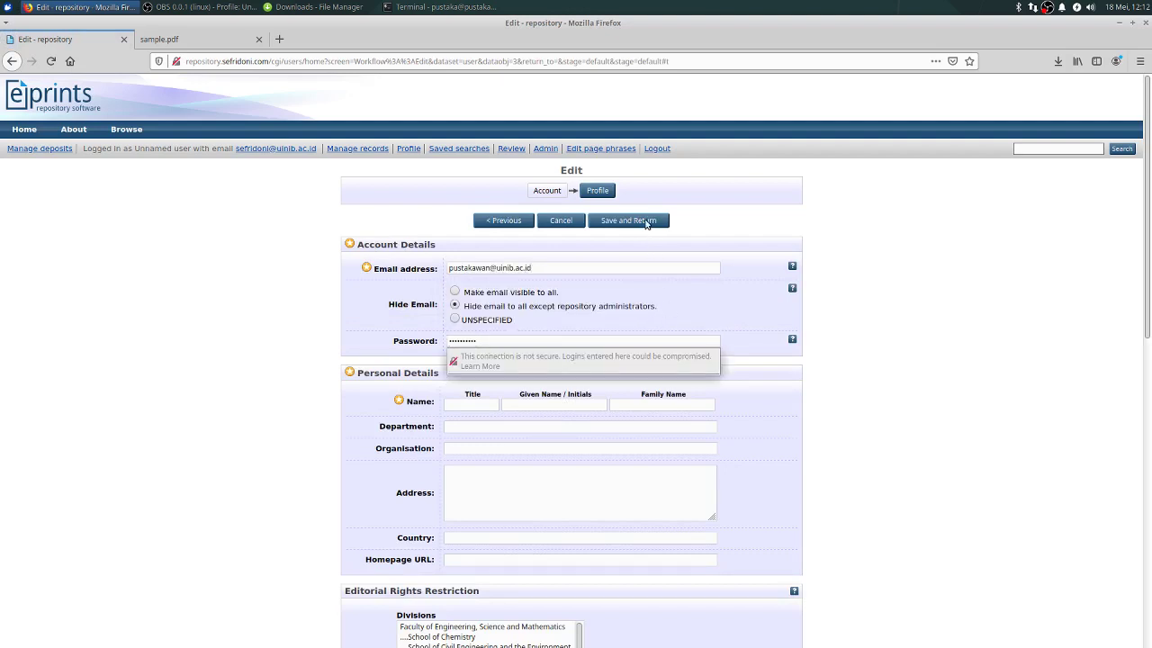
{"action": "left_click", "coordinate": [628, 221]}
{"action": "left_click", "coordinate": [239, 185]}
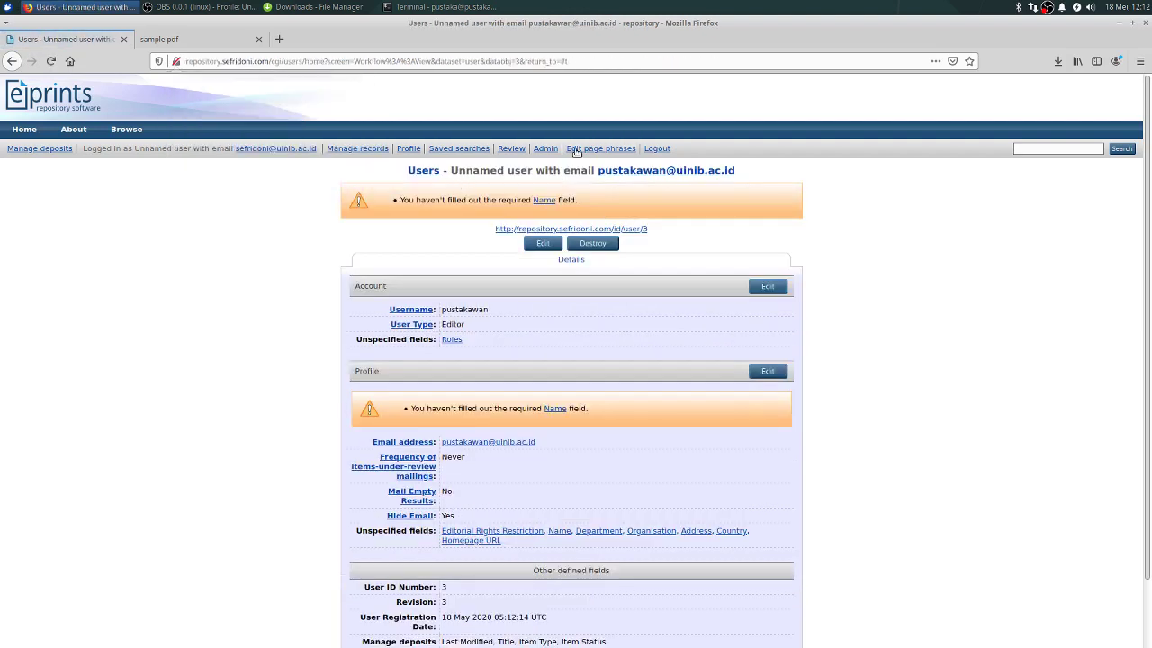
Step: Log out of the administrator account
{"action": "left_click", "coordinate": [659, 150]}
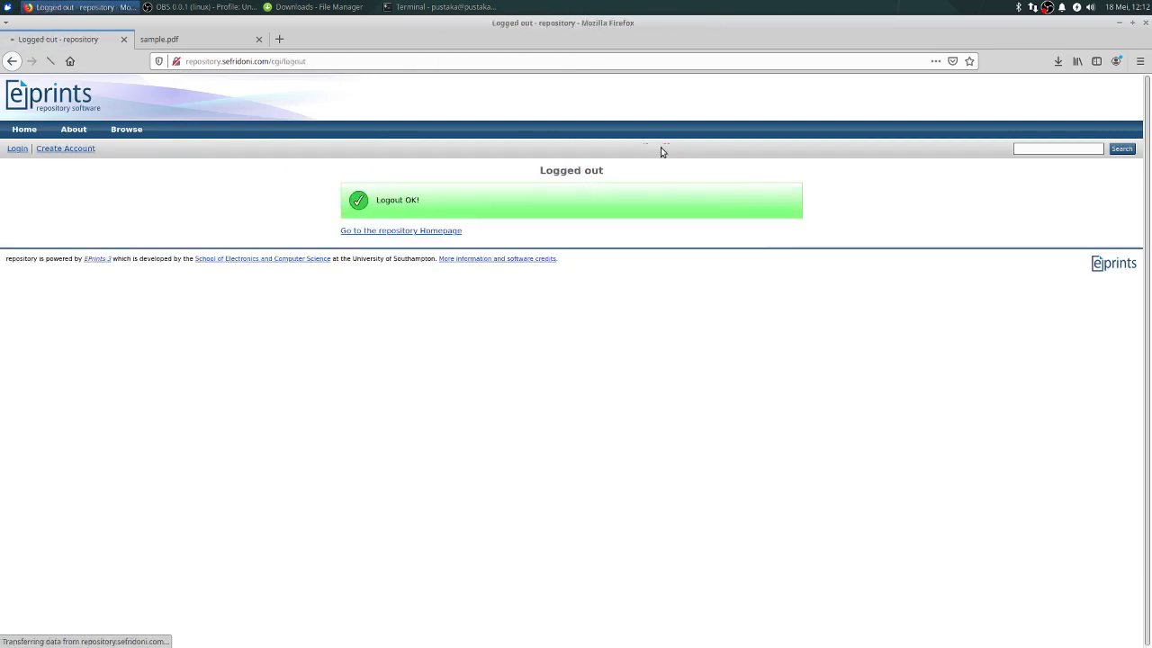
{"action": "left_click", "coordinate": [17, 149]}
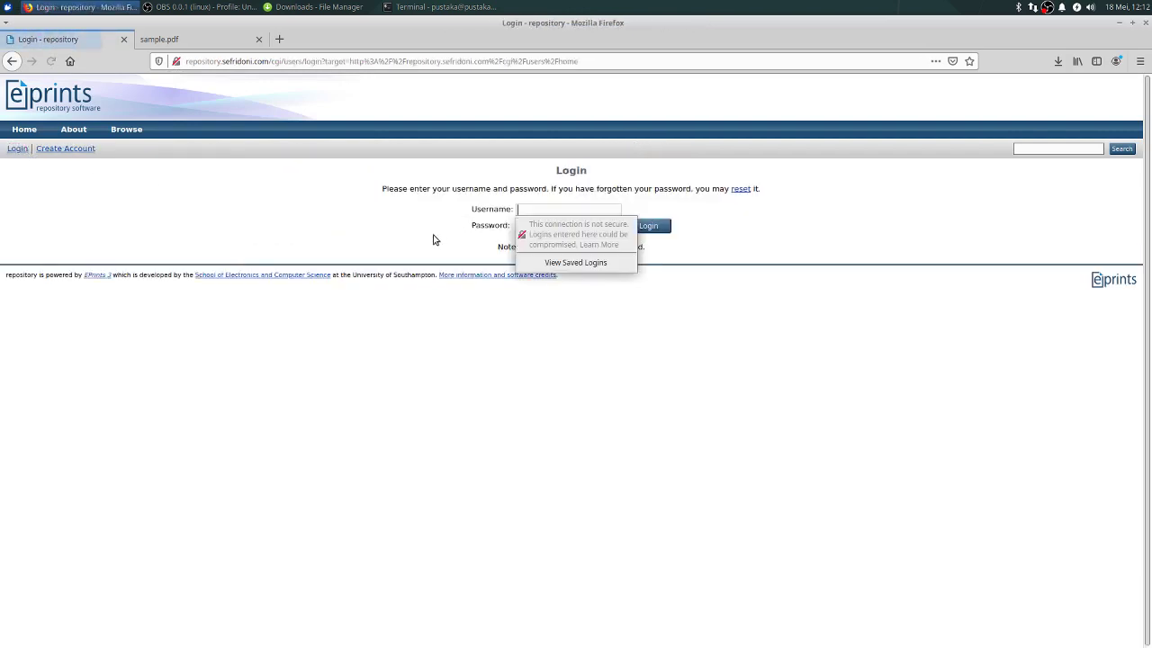
{"action": "key", "text": "Tab"}
{"action": "key", "text": "ctrl+v"}
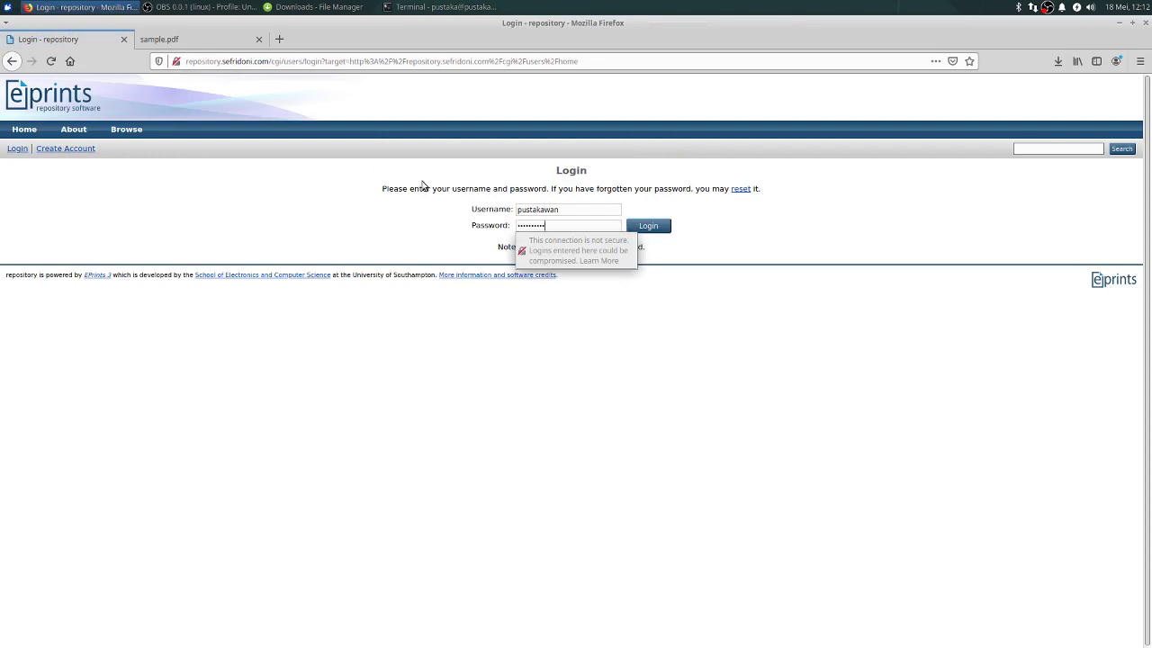
{"action": "left_click", "coordinate": [213, 224]}
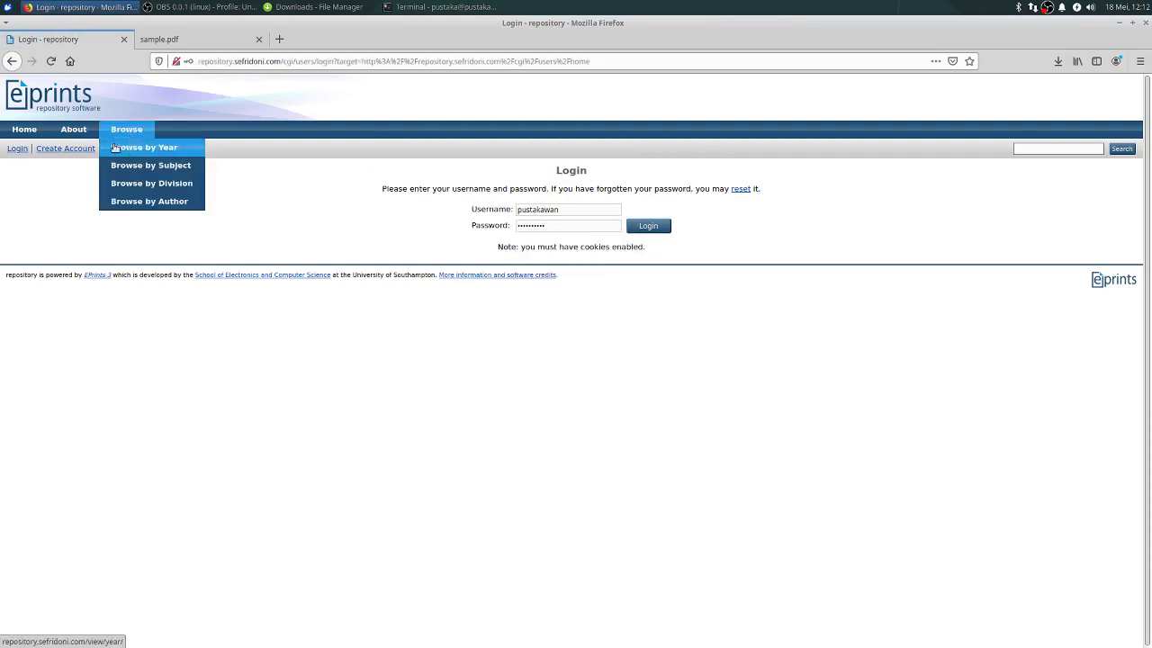
Step: Open Latest Additions from the homepage, which shows nothing new in 7 days
{"action": "left_click", "coordinate": [23, 132]}
{"action": "left_click", "coordinate": [207, 183]}
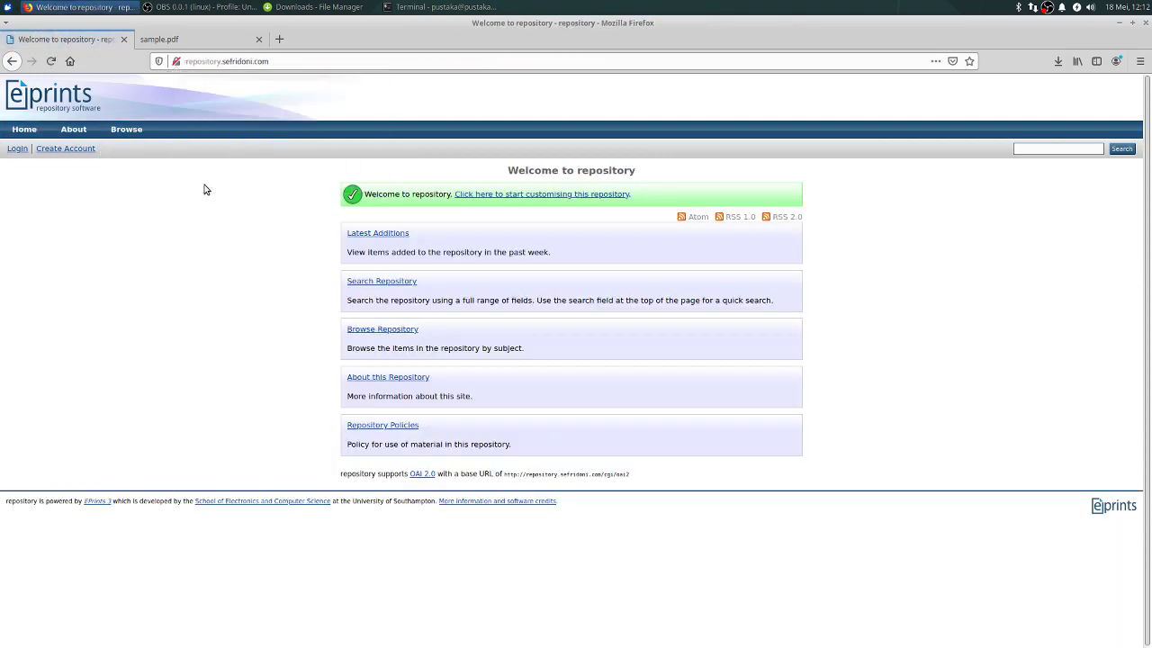
{"action": "left_click", "coordinate": [378, 234]}
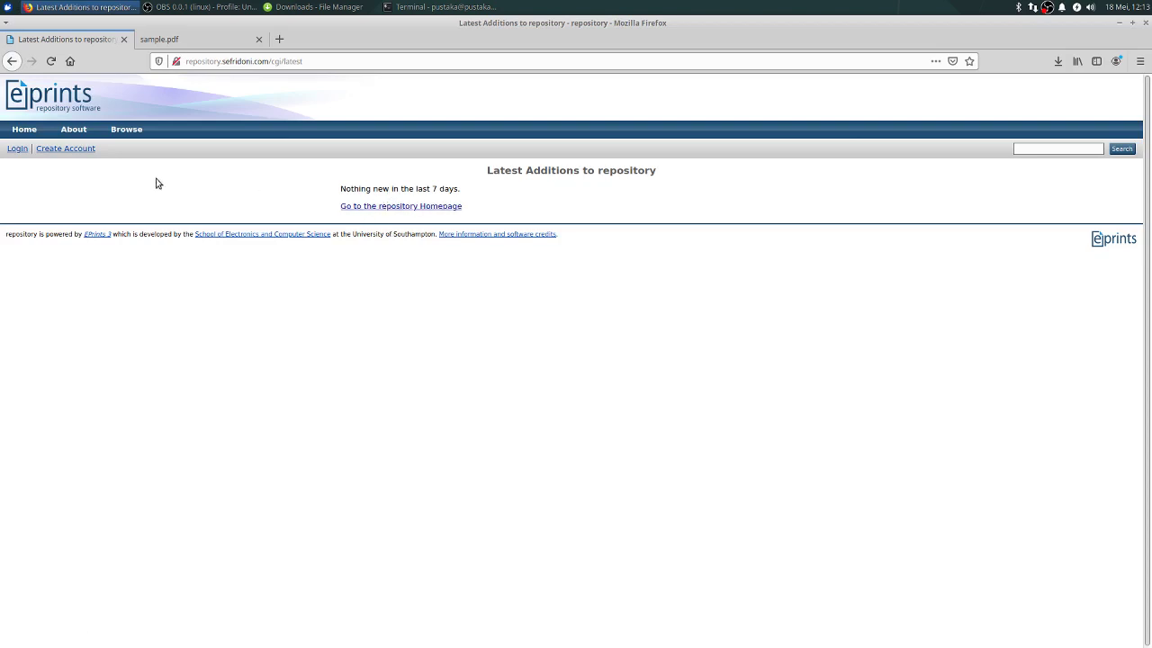
Step: Sign in with the editor's username and password and open the Review queue with one Thesis
{"action": "left_click", "coordinate": [17, 148]}
{"action": "left_click", "coordinate": [487, 211]}
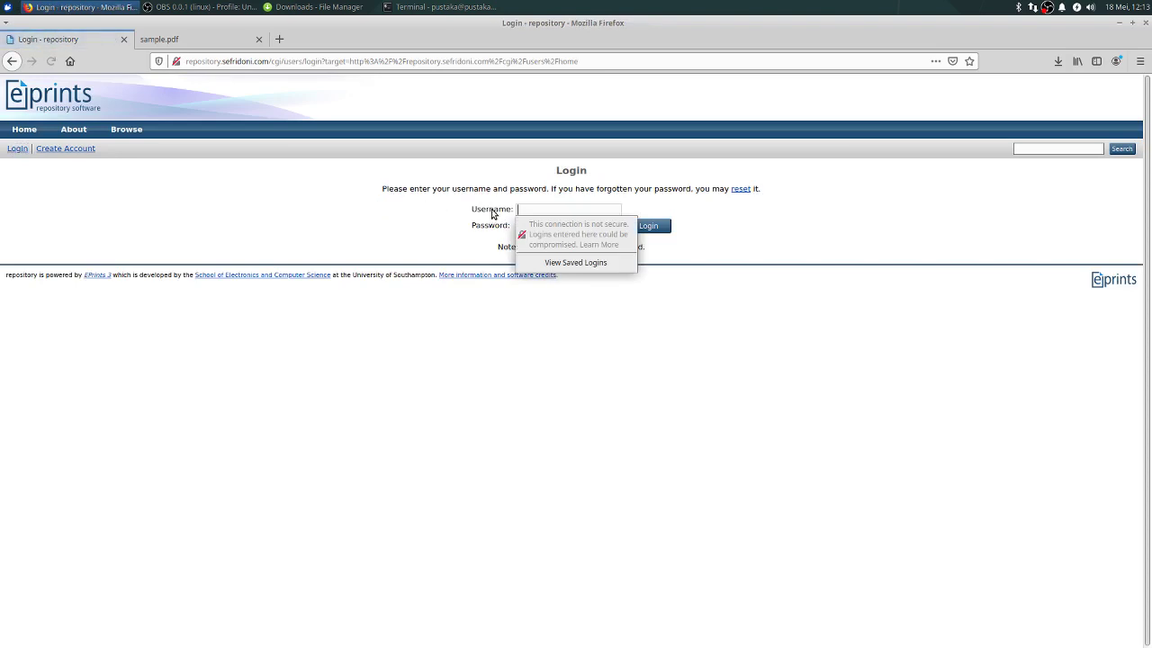
{"action": "type", "text": "pustakawan"}
{"action": "key", "text": "Tab"}
{"action": "type", "text": "pustakawan"}
{"action": "key", "text": "Return"}
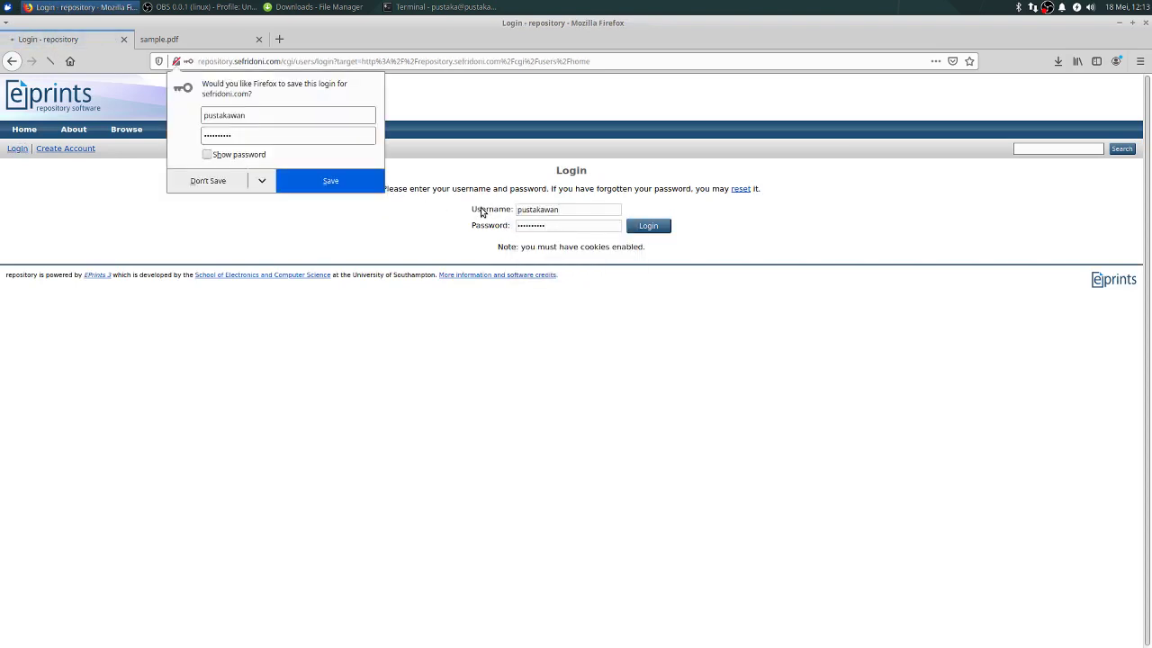
{"action": "left_click", "coordinate": [208, 184]}
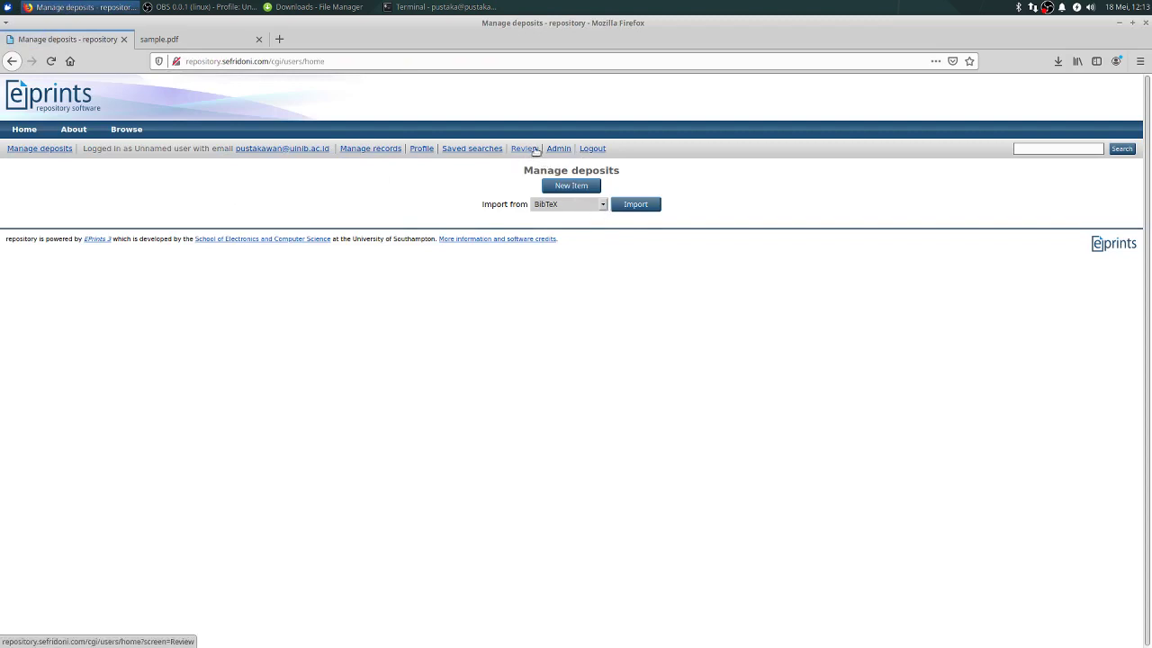
{"action": "left_click", "coordinate": [525, 149]}
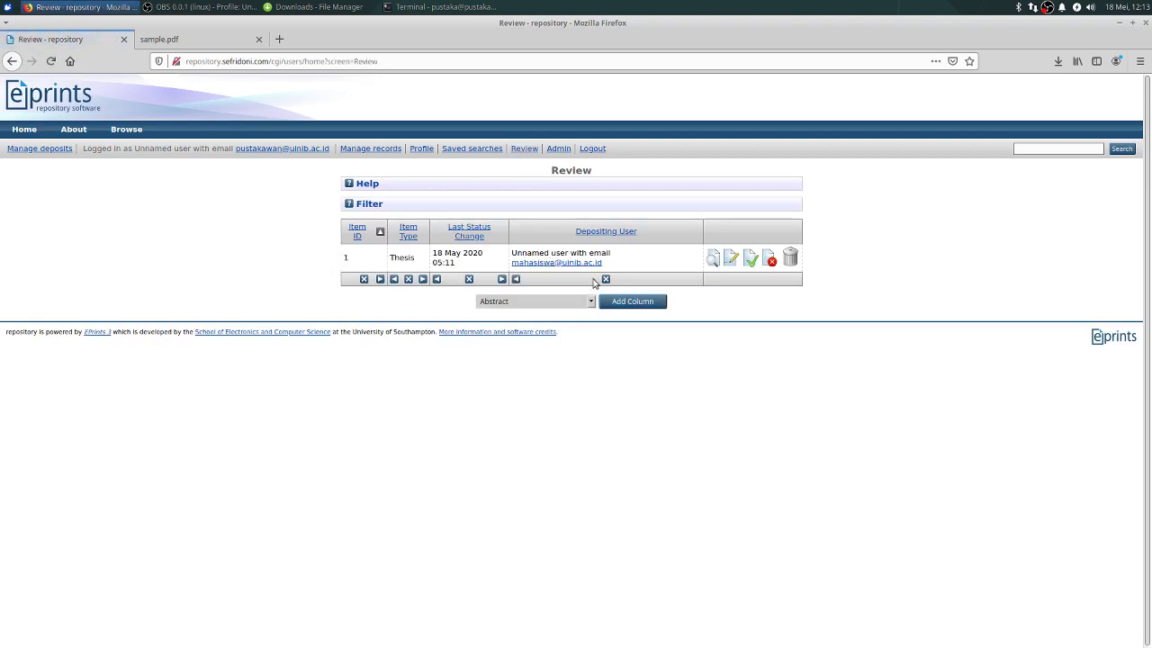
Step: Open the submitted thesis and inspect its full metadata
{"action": "left_click", "coordinate": [713, 261]}
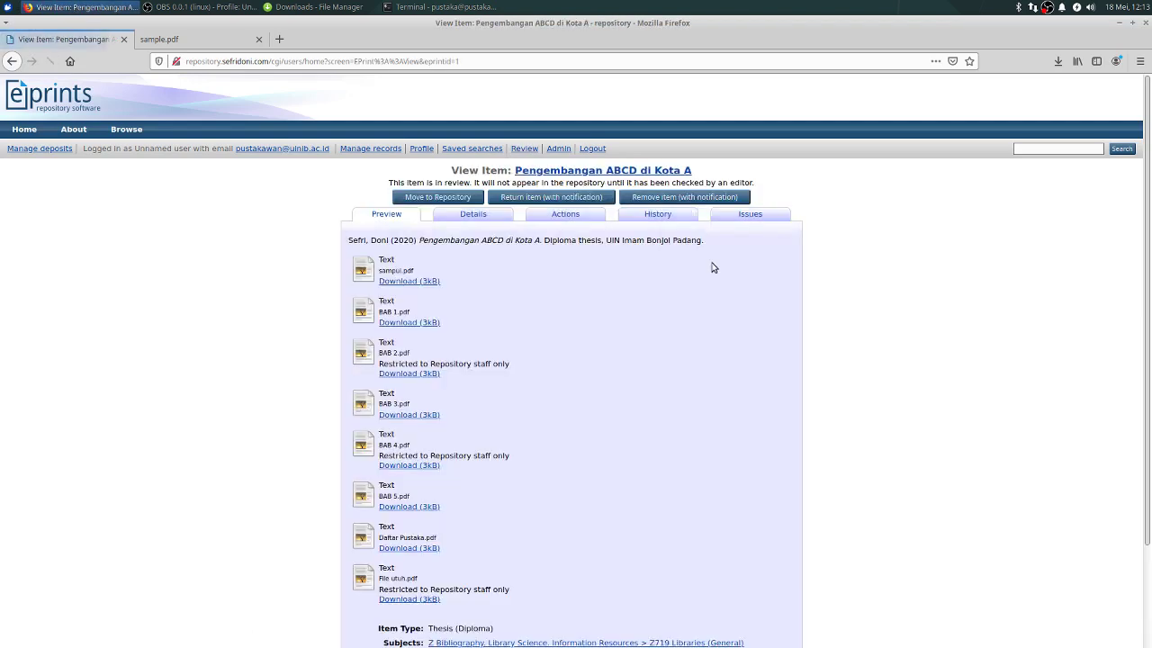
{"action": "scroll", "coordinate": [463, 295], "scroll_direction": "down", "scroll_amount": 3}
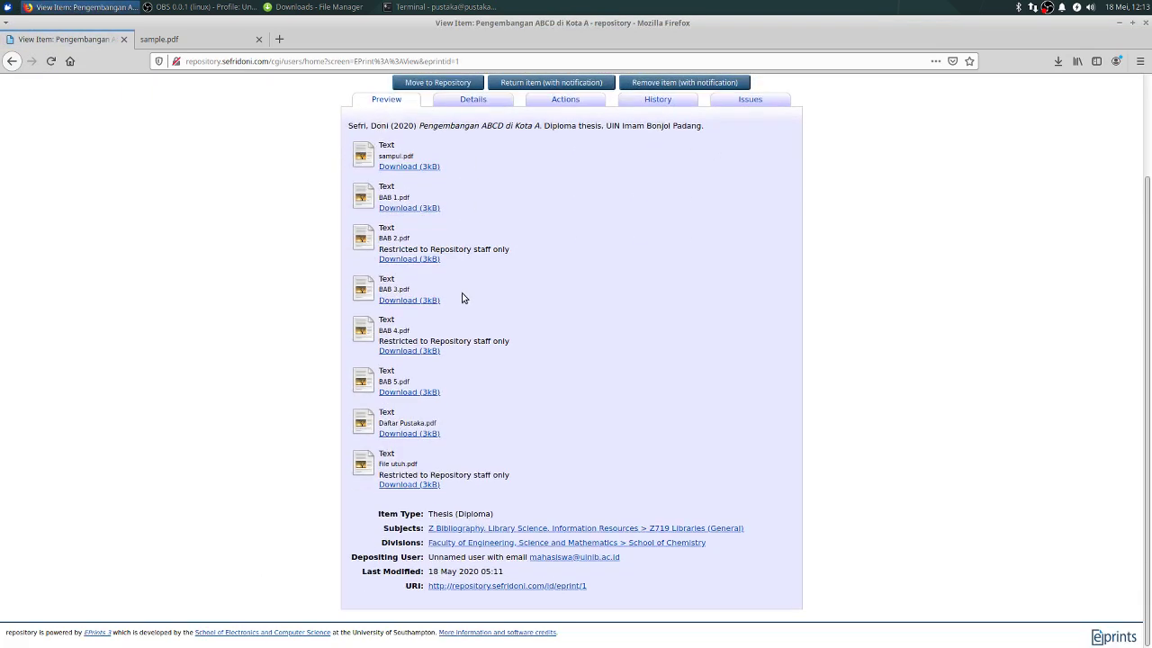
{"action": "scroll", "coordinate": [468, 279], "scroll_direction": "up", "scroll_amount": 3}
{"action": "left_click", "coordinate": [473, 216]}
{"action": "scroll", "coordinate": [491, 288], "scroll_direction": "down", "scroll_amount": 10}
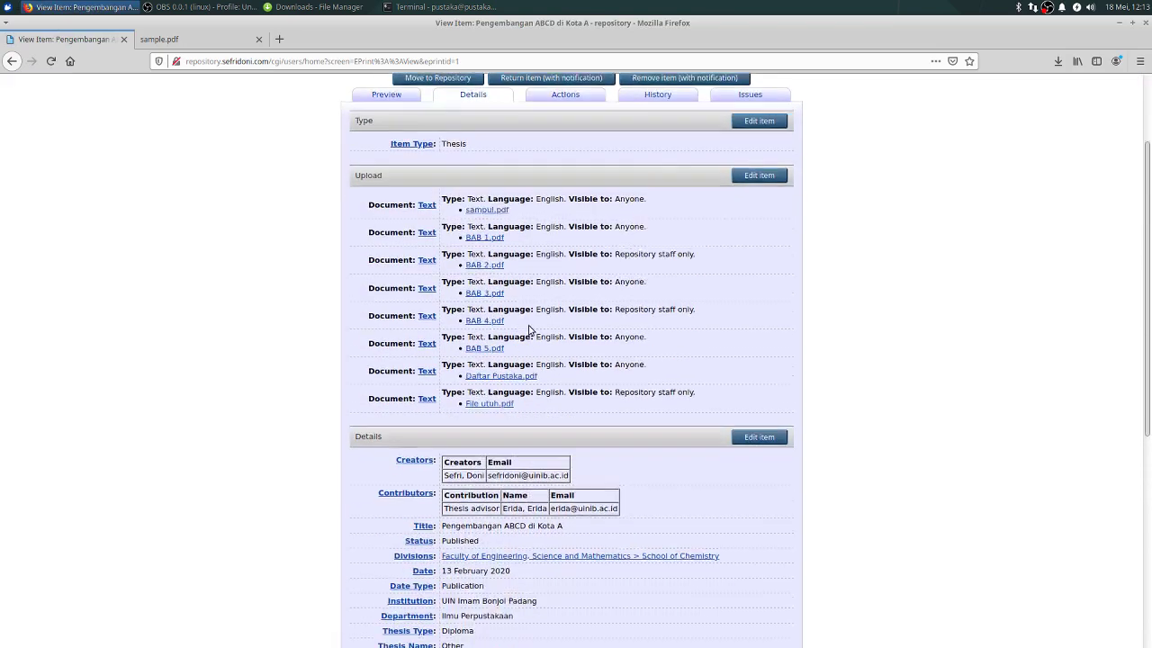
{"action": "scroll", "coordinate": [540, 347], "scroll_direction": "up", "scroll_amount": 5}
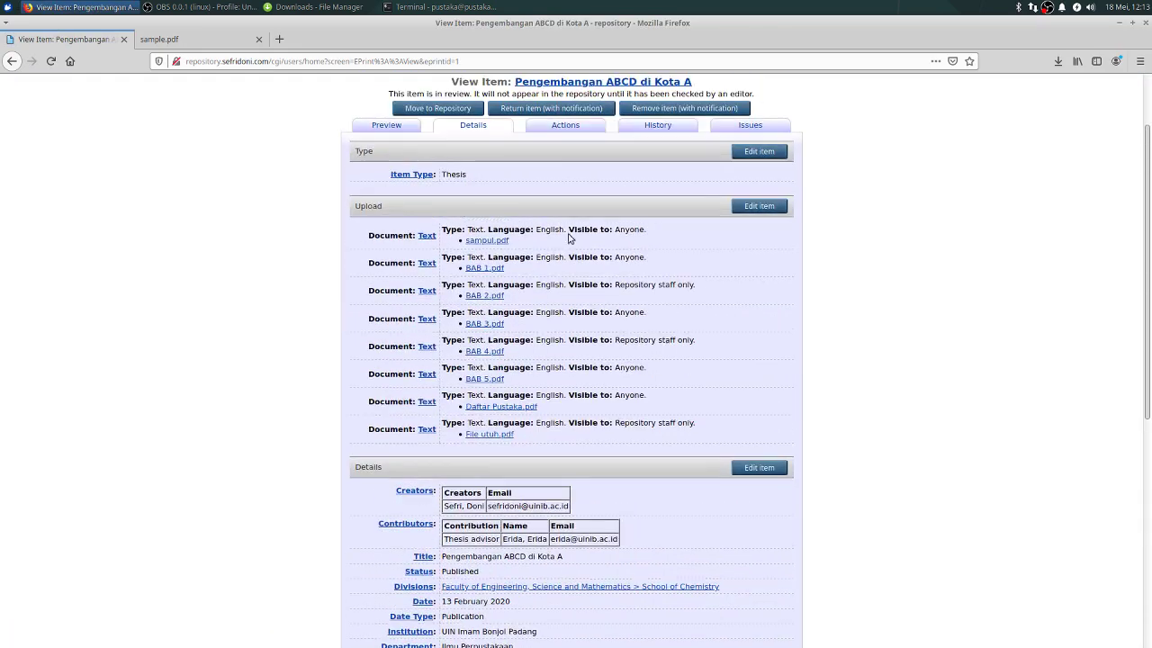
Step: Move the thesis to the Live Archive and log out of the editor account
{"action": "left_click", "coordinate": [559, 127]}
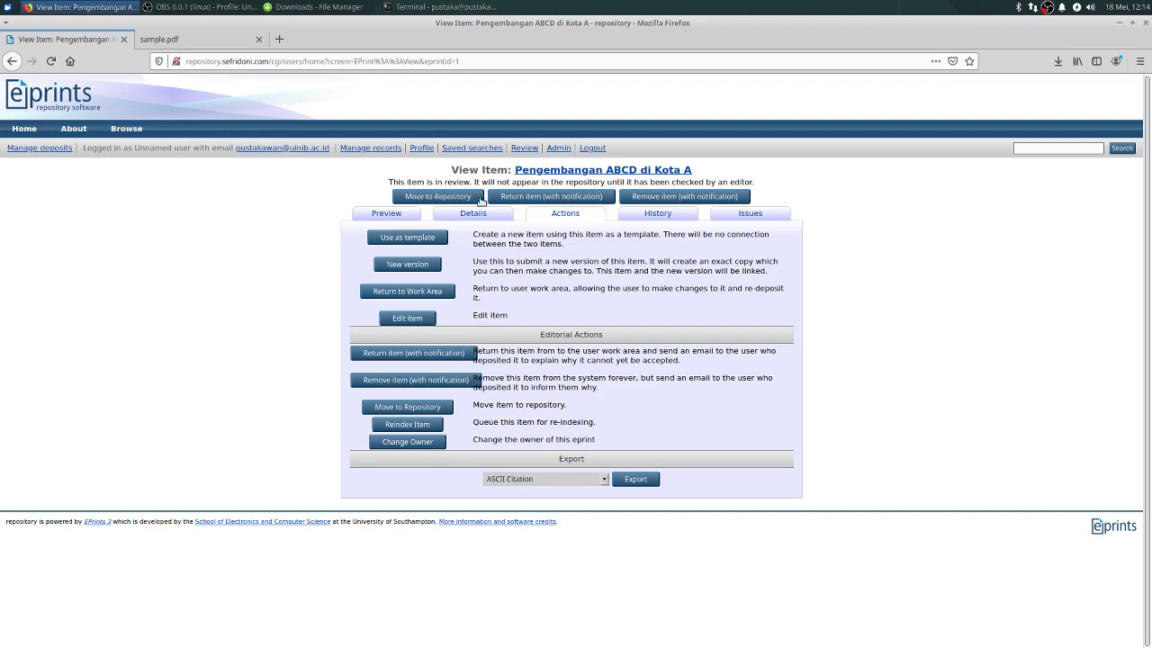
{"action": "left_click", "coordinate": [468, 214]}
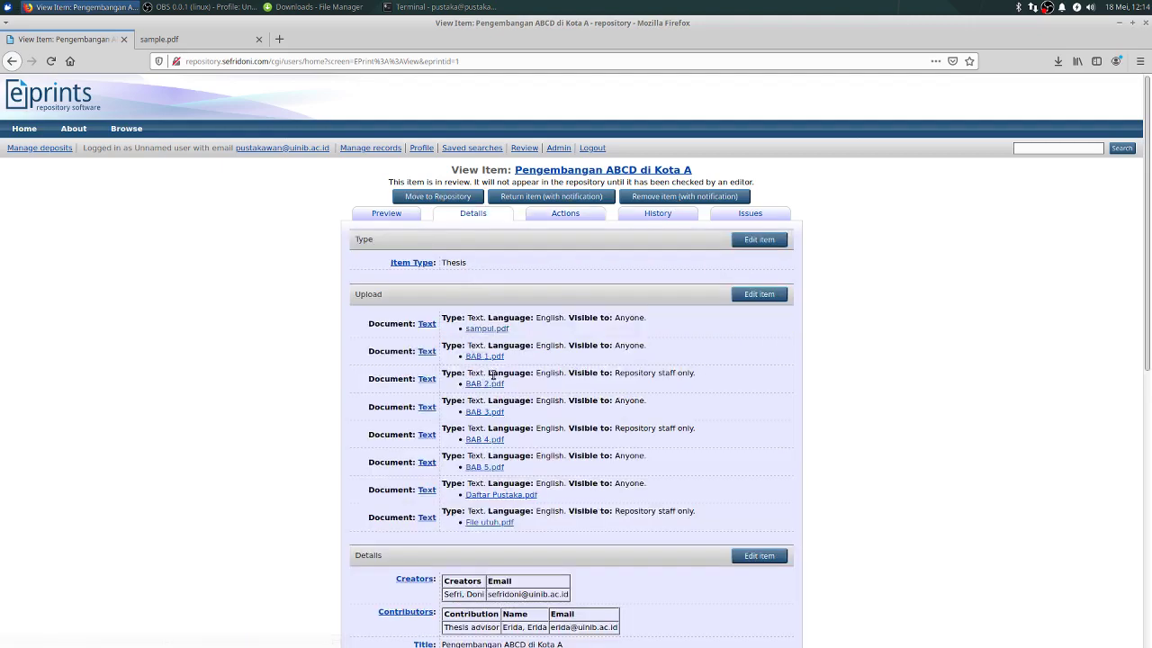
{"action": "scroll", "coordinate": [515, 389], "scroll_direction": "down", "scroll_amount": 5}
{"action": "scroll", "coordinate": [514, 387], "scroll_direction": "up", "scroll_amount": 6}
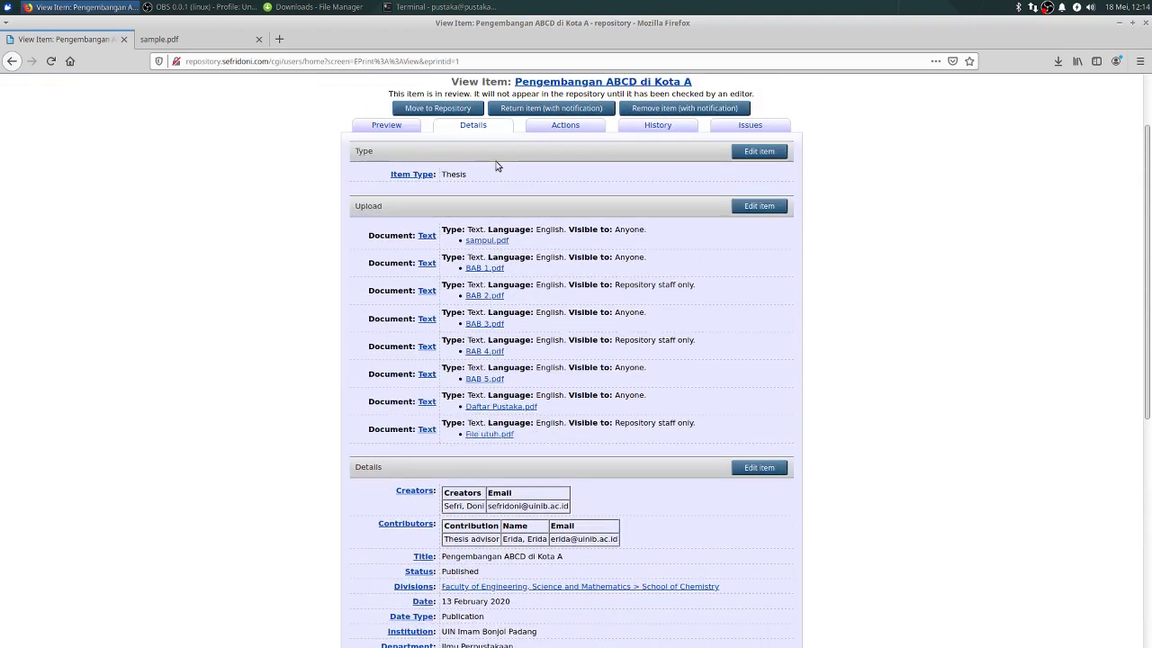
{"action": "left_click", "coordinate": [445, 107]}
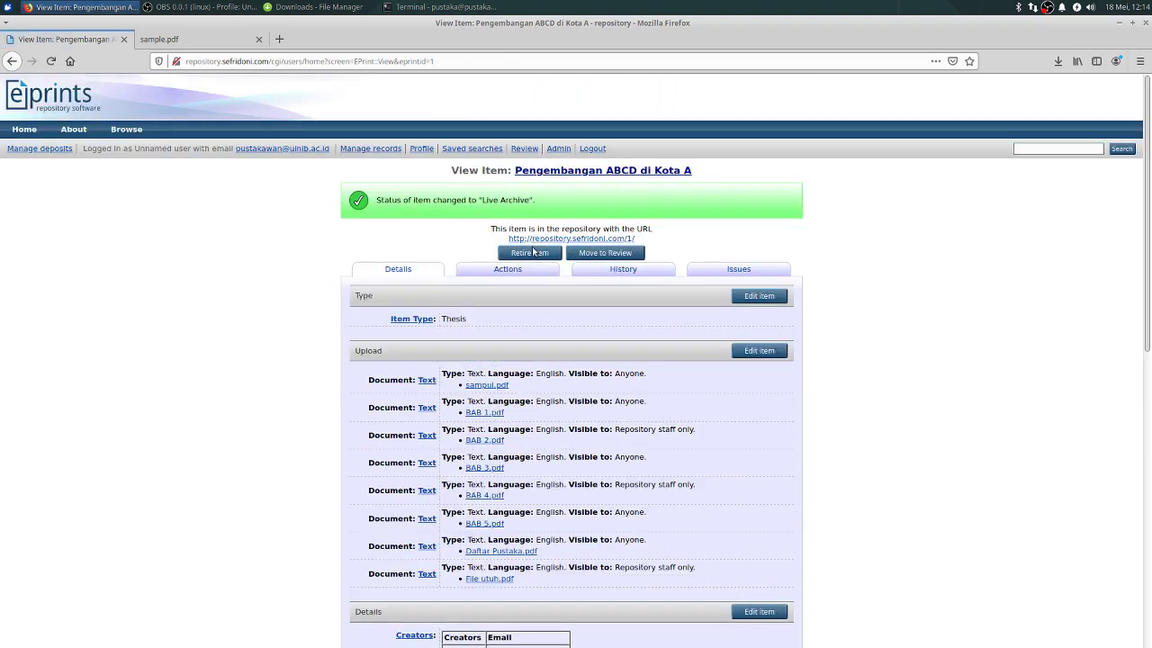
{"action": "left_click", "coordinate": [597, 148]}
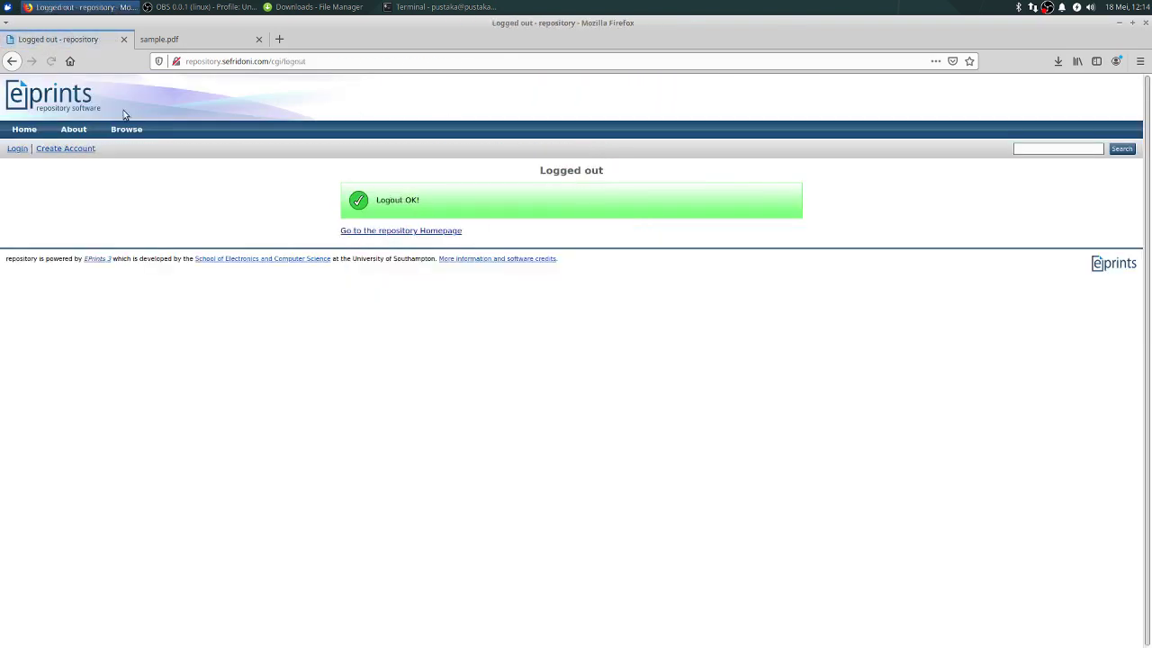
Step: Open the thesis Pengembangan ABCD di Kota A from the public Latest Additions list
{"action": "left_click", "coordinate": [31, 130]}
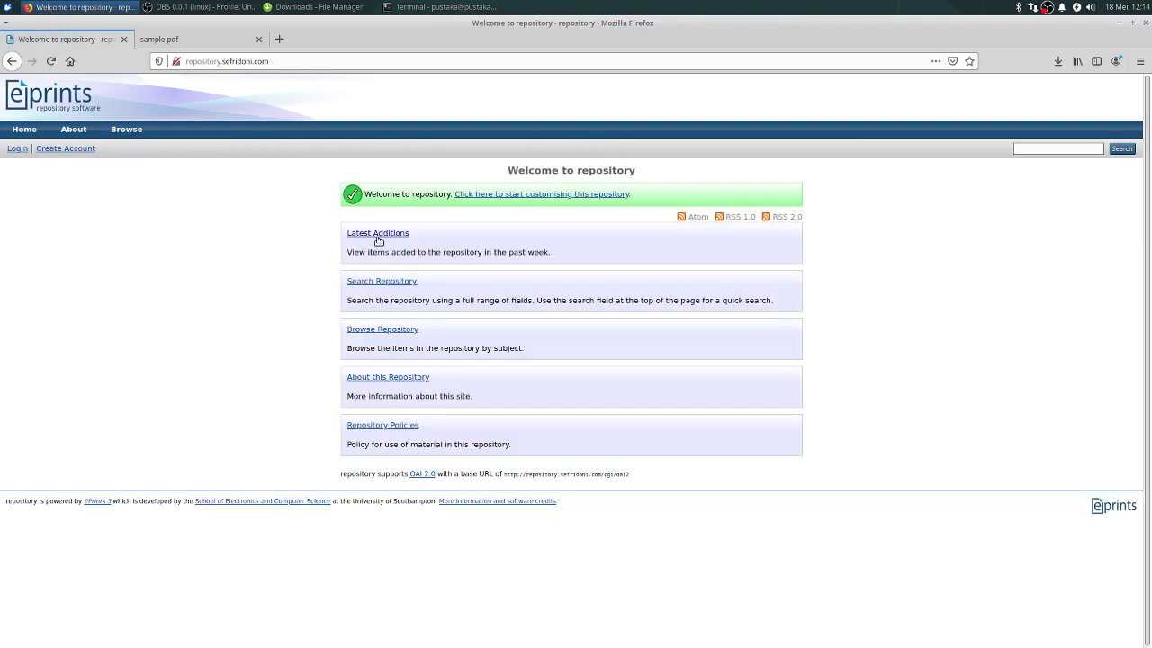
{"action": "left_click", "coordinate": [383, 233]}
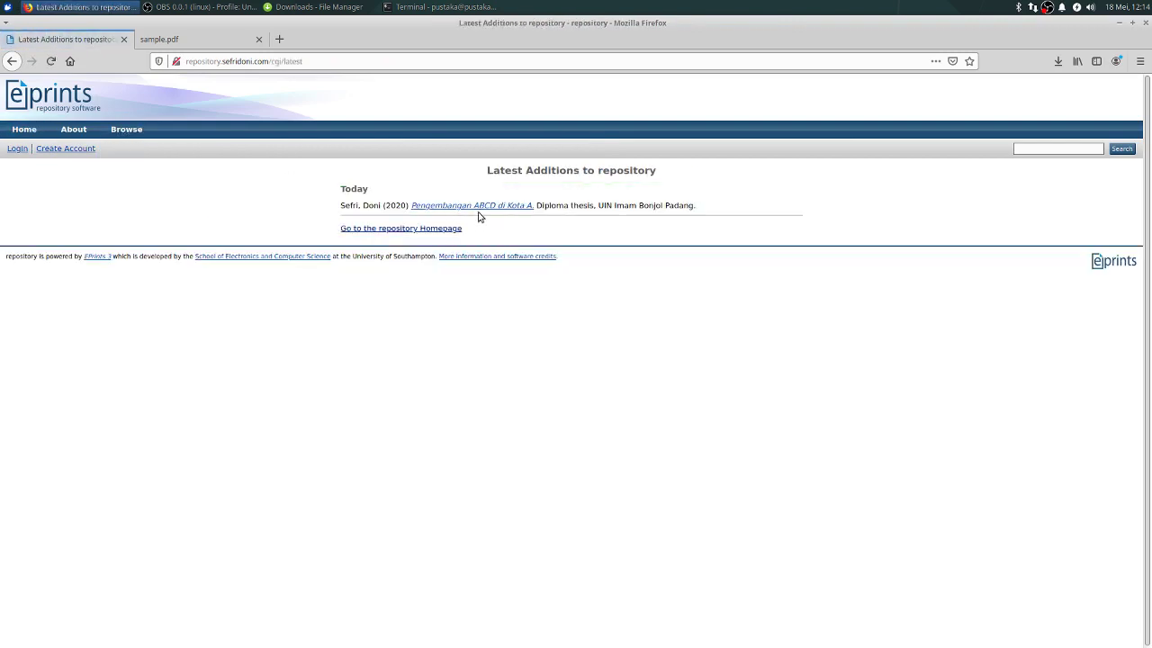
{"action": "left_click", "coordinate": [479, 208]}
{"action": "scroll", "coordinate": [522, 261], "scroll_direction": "down", "scroll_amount": 3}
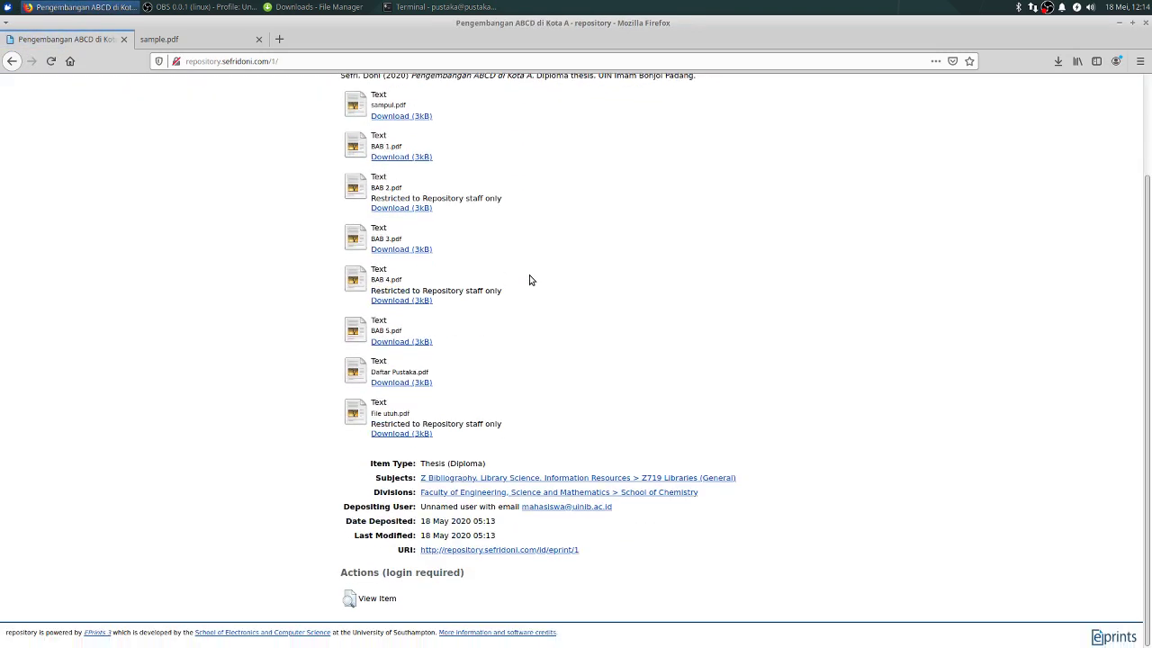
{"action": "scroll", "coordinate": [673, 360], "scroll_direction": "up", "scroll_amount": 3}
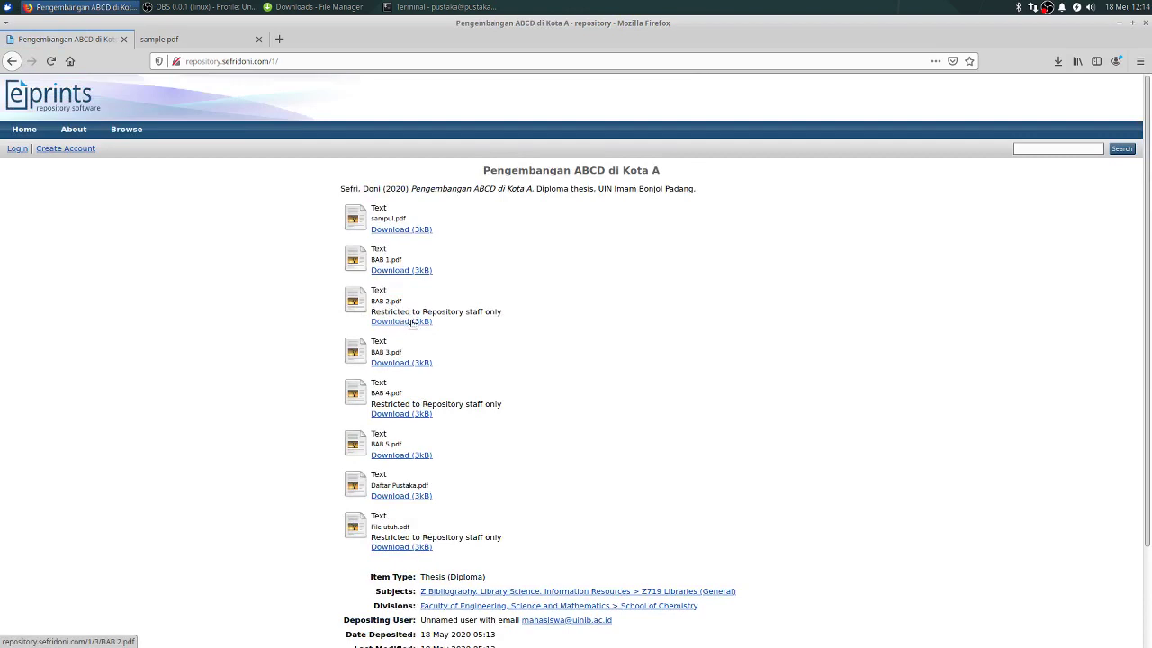
Step: Confirm the restricted BAB 2.pdf requires a login, then return to the item page
{"action": "left_click", "coordinate": [419, 322]}
{"action": "left_click", "coordinate": [437, 256]}
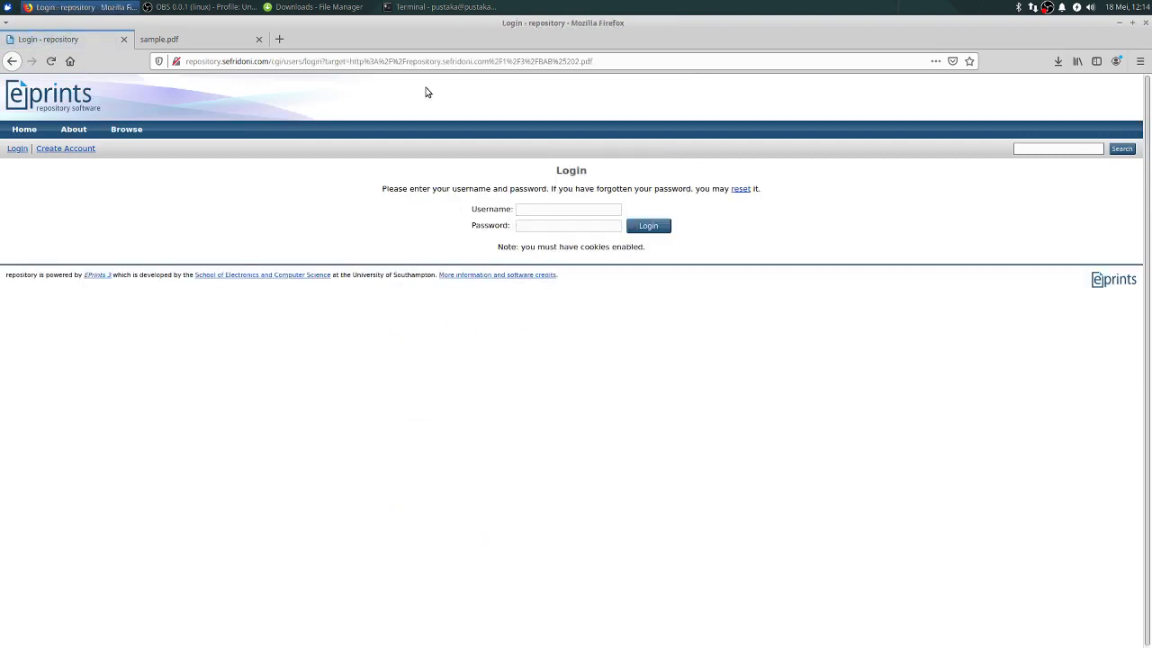
{"action": "left_click", "coordinate": [13, 61]}
{"action": "scroll", "coordinate": [470, 396], "scroll_direction": "down", "scroll_amount": 3}
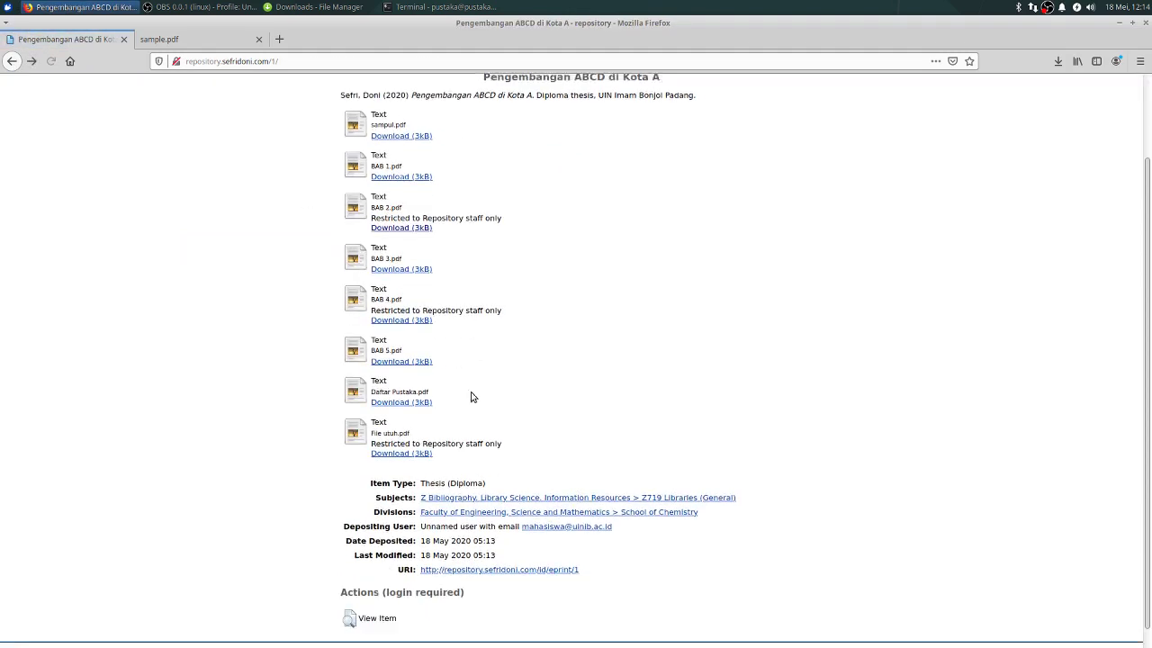
{"action": "scroll", "coordinate": [816, 520], "scroll_direction": "up", "scroll_amount": 3}
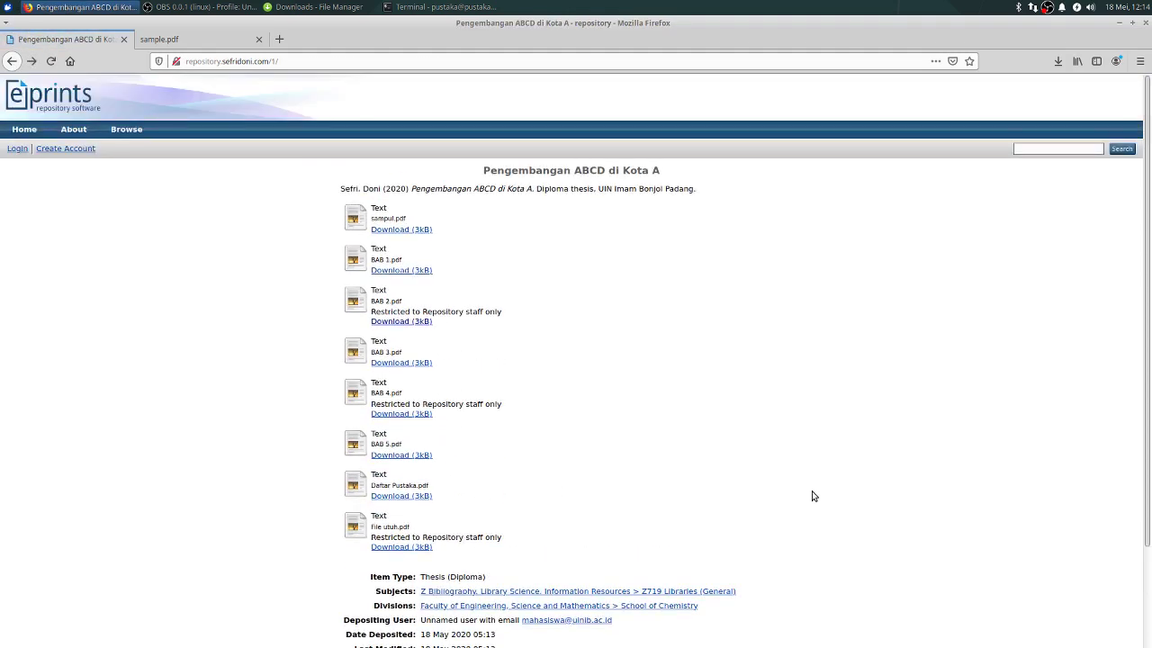